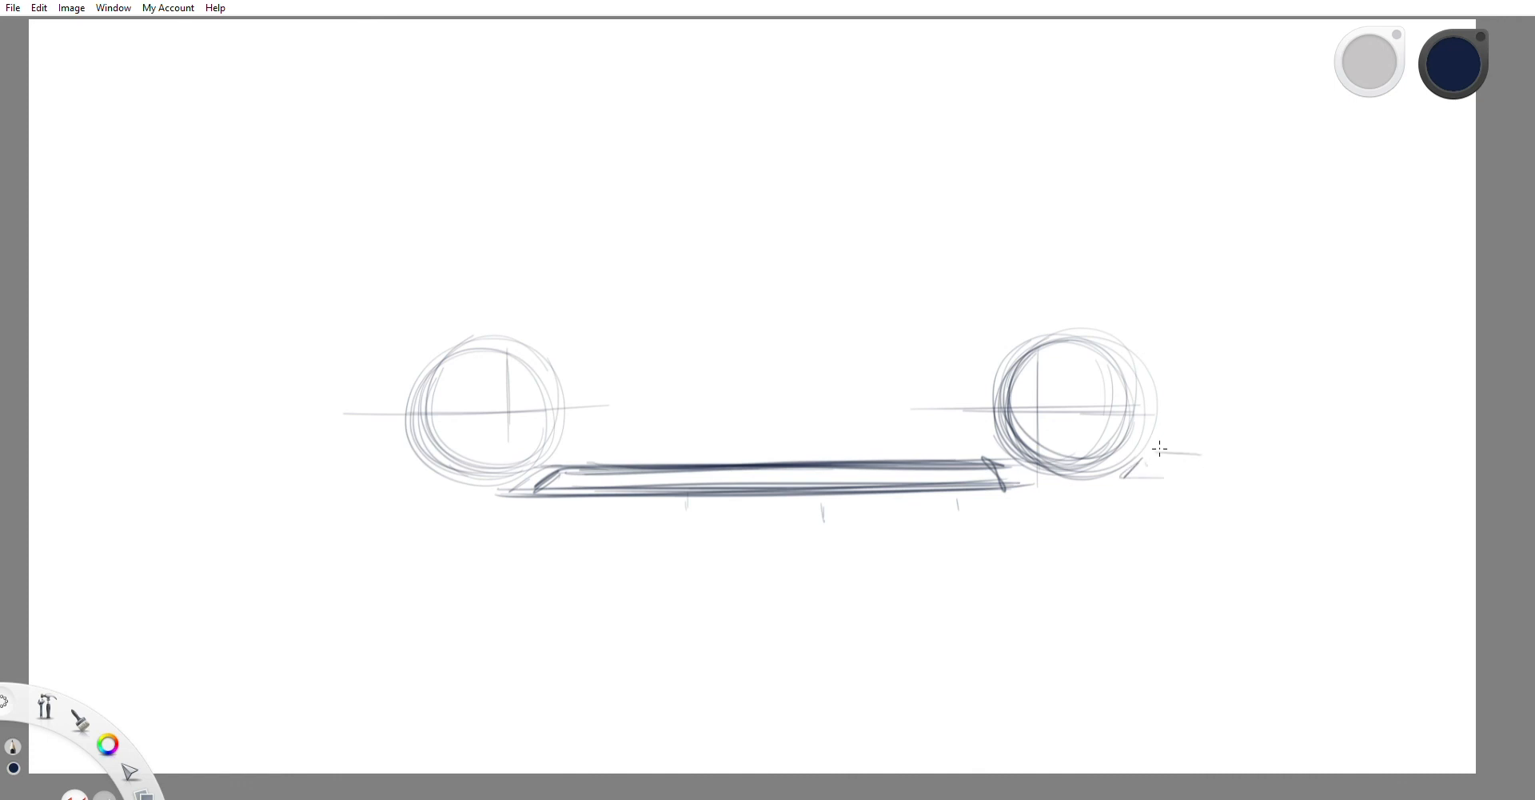
Step: Sketch faint bumper marks at ground level beyond the front and rear wheels, plus a vertical line through the rear wheel
left_click_drag(1159, 455, 1142, 495)
left_click_drag(472, 481, 357, 473)
left_click_drag(413, 482, 456, 484)
left_click_drag(1049, 355, 1054, 448)
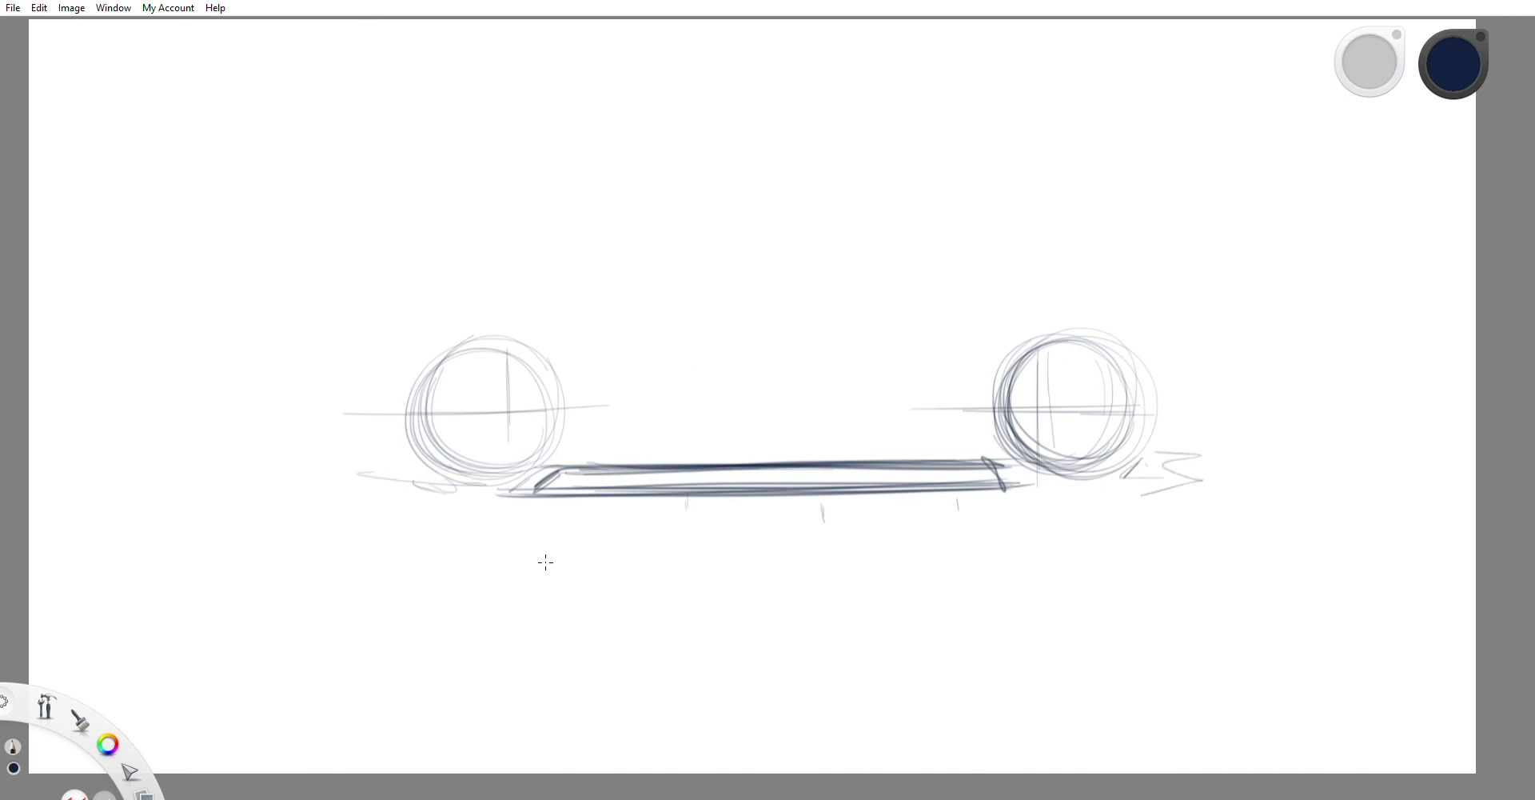
Step: Sketch a horizontal row of five adjoining wheel-sized guide circles below the car's sill
mouse_move(546, 620)
left_mouse_down()
mouse_move(442, 559)
mouse_move(538, 631)
mouse_move(593, 568)
mouse_move(645, 559)
mouse_move(608, 684)
left_mouse_up()
mouse_move(733, 665)
left_mouse_down()
mouse_move(782, 551)
mouse_move(810, 652)
left_mouse_up()
mouse_move(799, 542)
left_mouse_down()
mouse_move(782, 548)
mouse_move(774, 664)
left_mouse_up()
mouse_move(871, 550)
left_mouse_down()
mouse_move(898, 541)
mouse_move(969, 632)
left_mouse_up()
mouse_move(1065, 570)
left_mouse_down()
mouse_move(1057, 536)
mouse_move(1043, 659)
left_mouse_up()
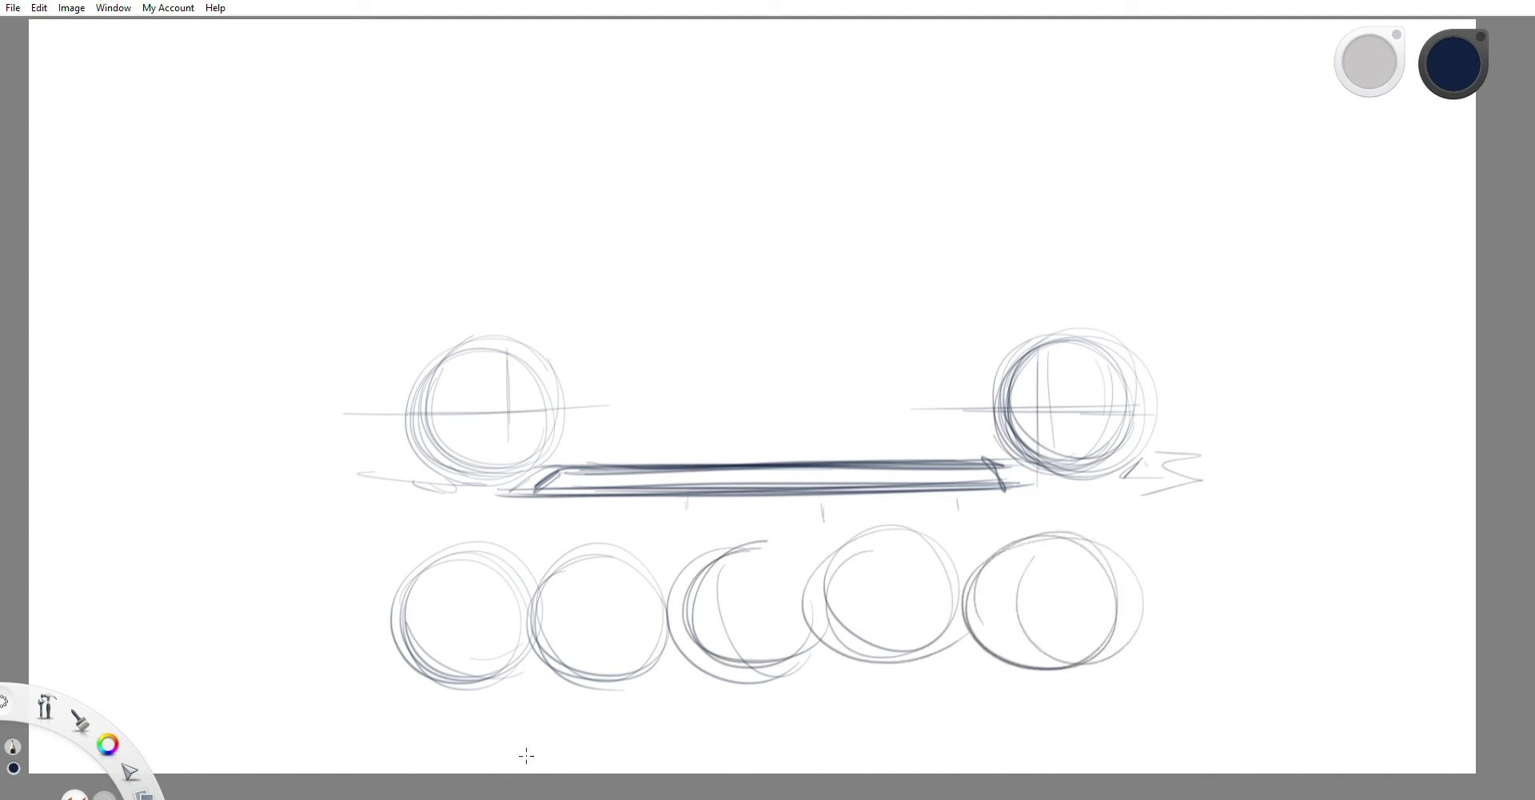
Step: Draw a double-ended length arrow beneath the row of guide circles and a crosshair in its first circle
left_click_drag(415, 707, 1127, 704)
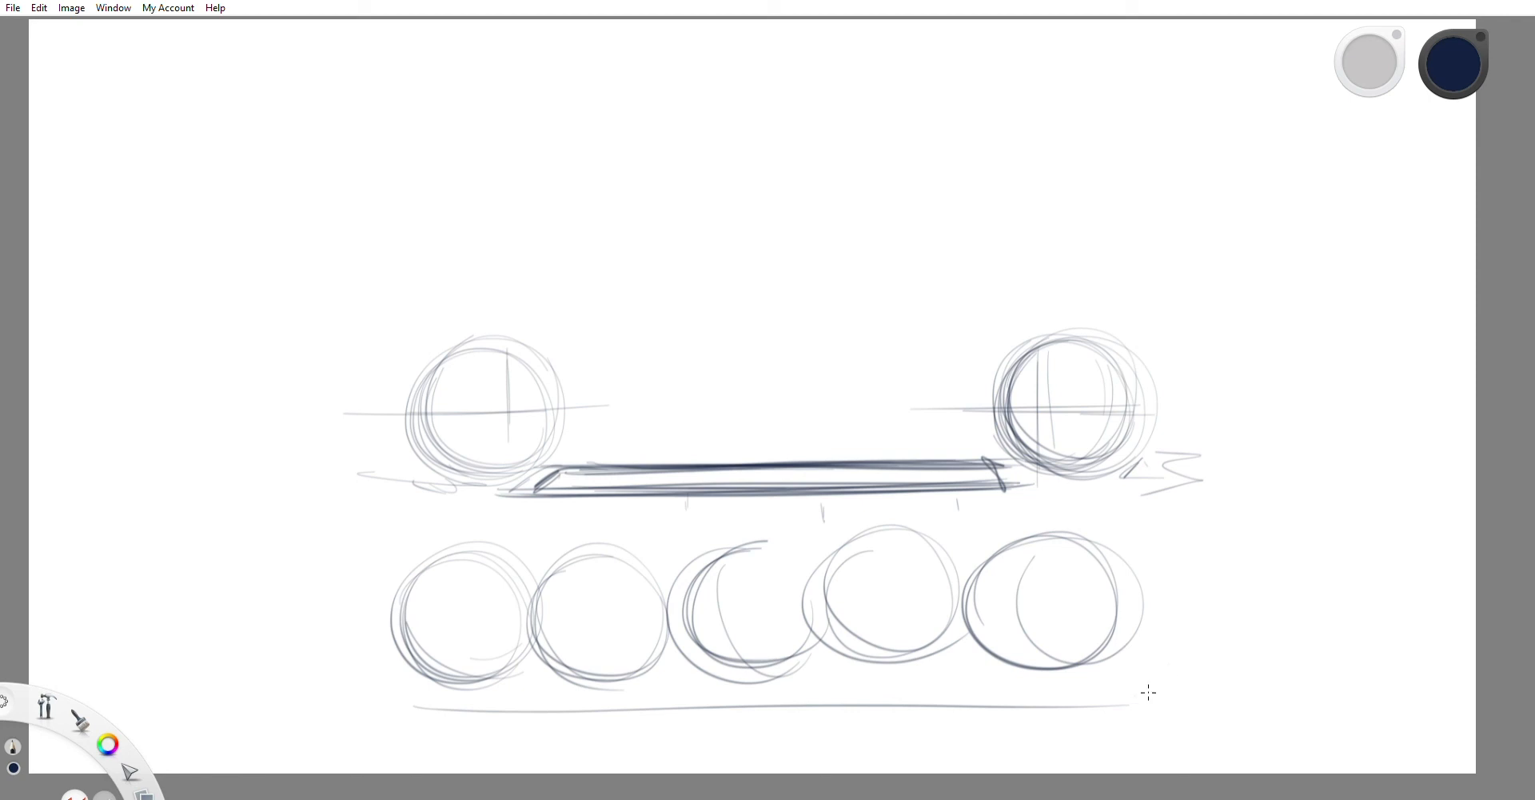
left_click_drag(426, 700, 436, 719)
left_click_drag(408, 612, 518, 605)
left_click_drag(490, 558, 497, 684)
Step: Sketch two stacked wheel-sized guide circles behind the rear wheel, with a vertical double-ended height arrow beside them
scroll(1075, 536, "down", 3)
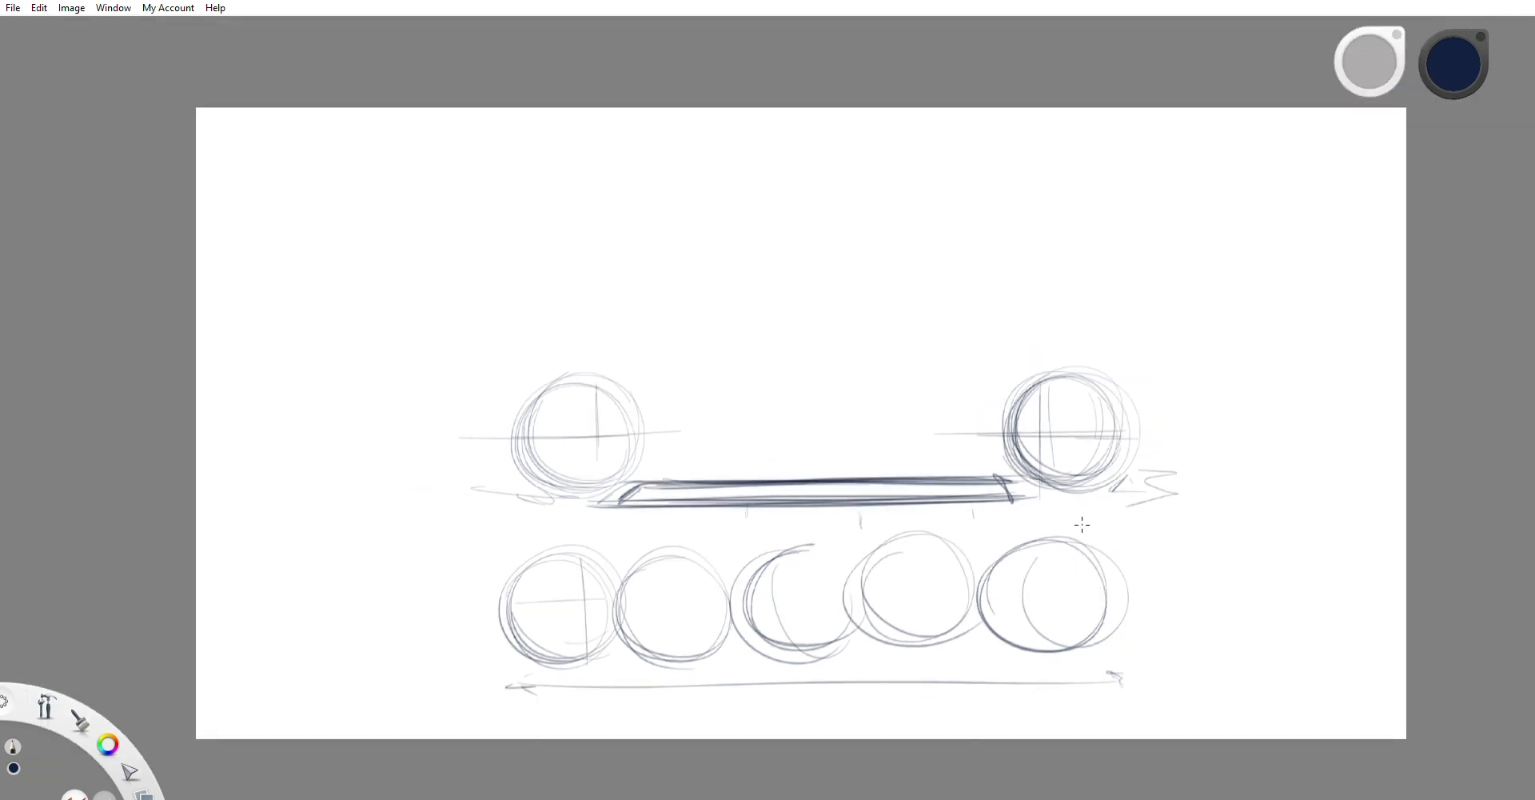
scroll(1075, 520, "up", 4)
scroll(412, 315, "down", 7)
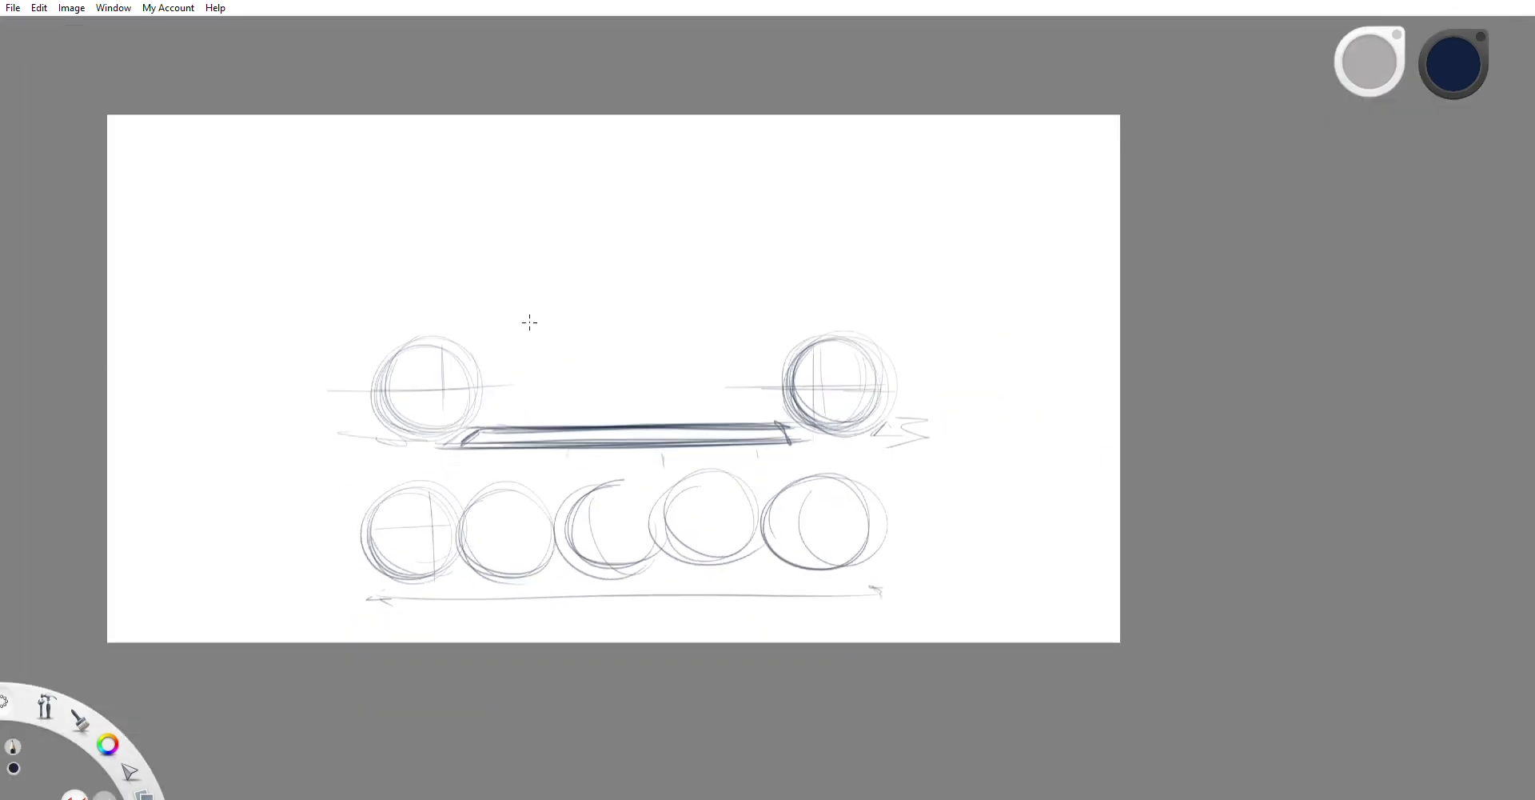
scroll(531, 323, "up", 1)
mouse_move(1026, 369)
left_mouse_down()
mouse_move(1048, 367)
mouse_move(1045, 333)
mouse_move(1082, 437)
left_mouse_up()
mouse_move(994, 289)
left_mouse_down()
mouse_move(1008, 272)
mouse_move(1083, 274)
left_mouse_up()
left_click_drag(999, 229, 1067, 314)
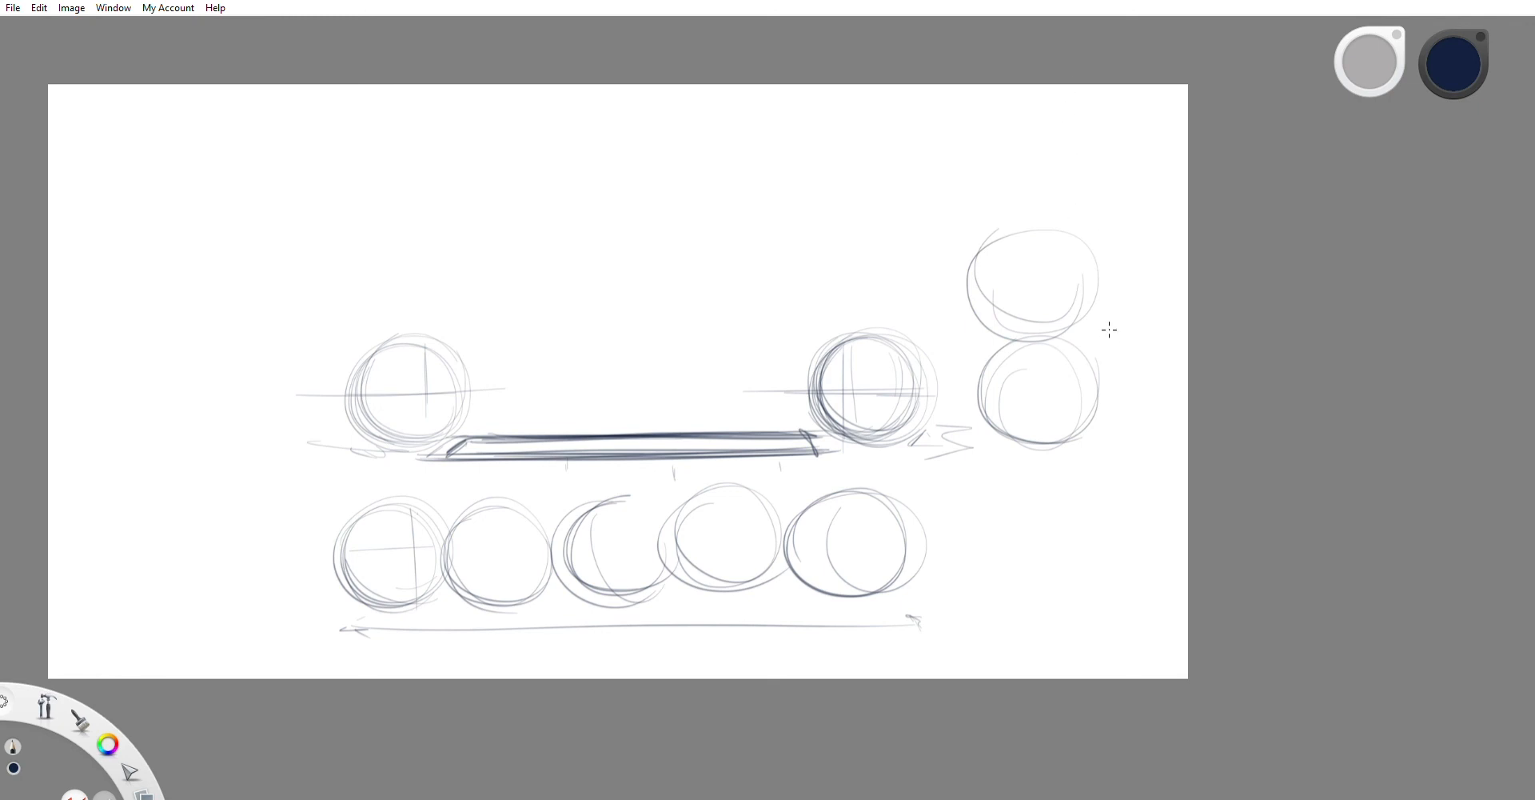
left_click_drag(1122, 244, 1123, 432)
left_click_drag(1121, 232, 1127, 249)
Step: Examine the wheel spacing and overall car proportions against the guide circles
scroll(430, 364, "down", 4)
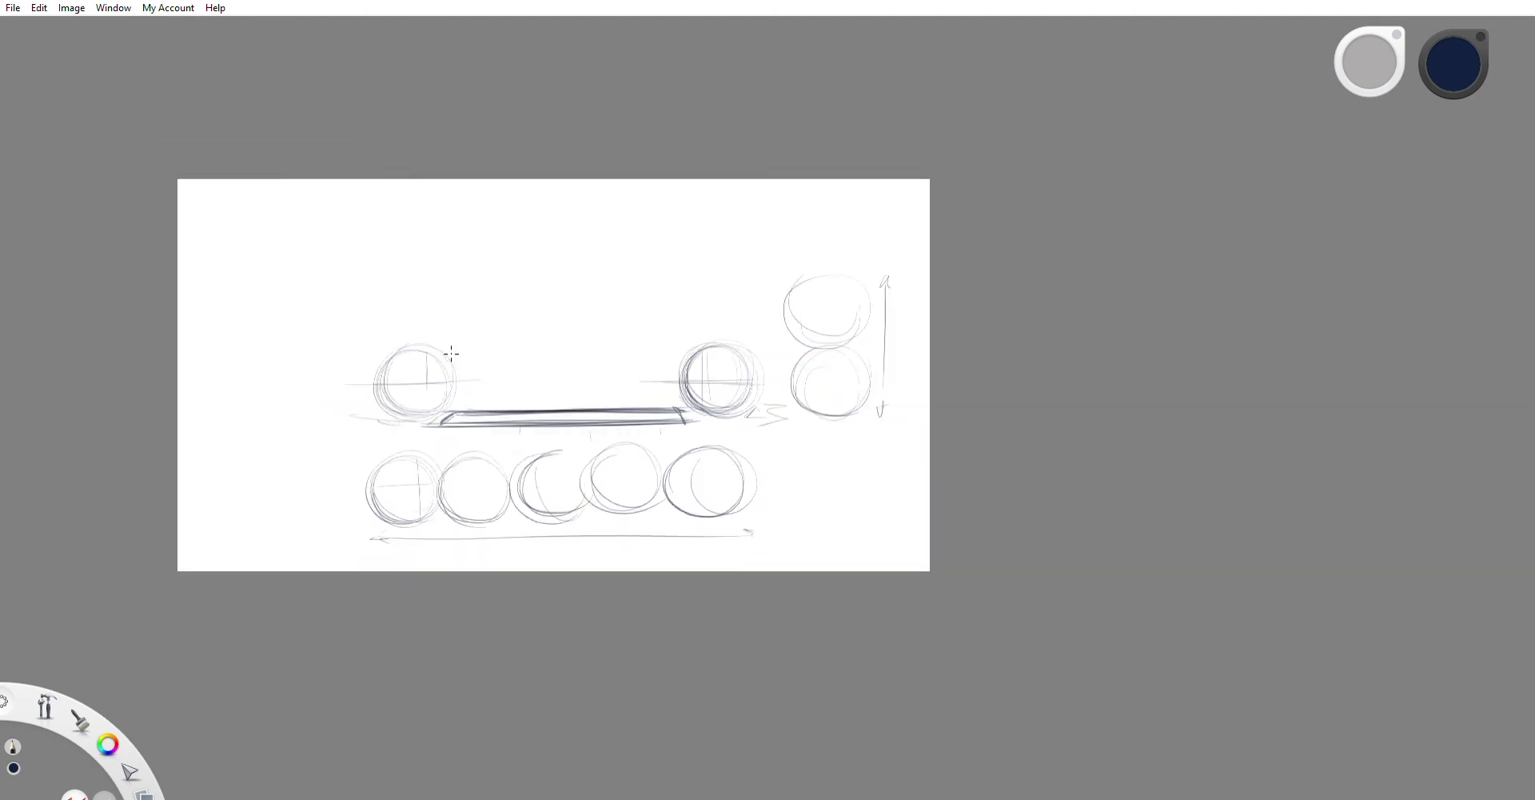
scroll(205, 417, "up", 4)
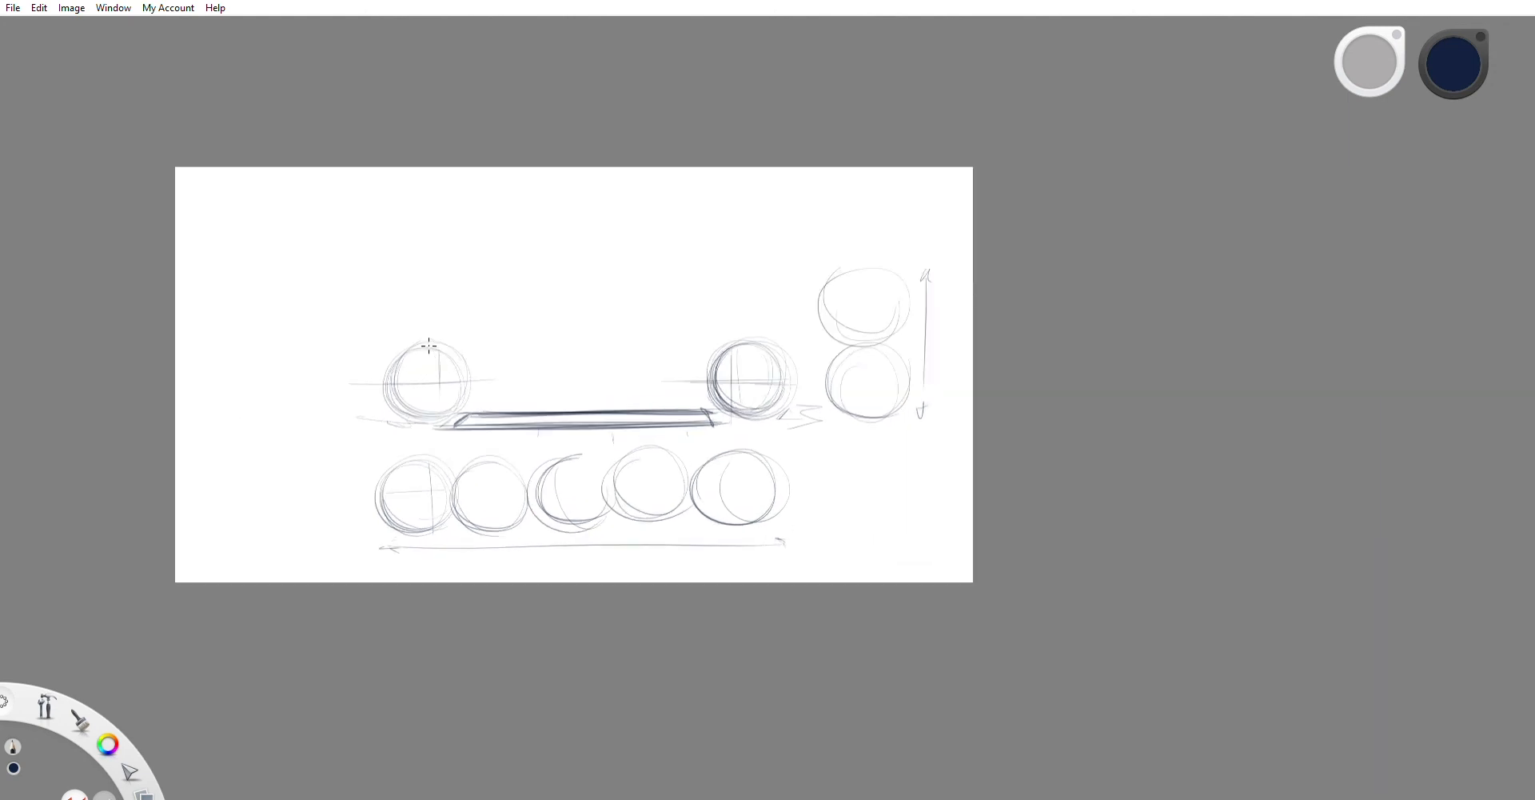
scroll(565, 278, "up", 2)
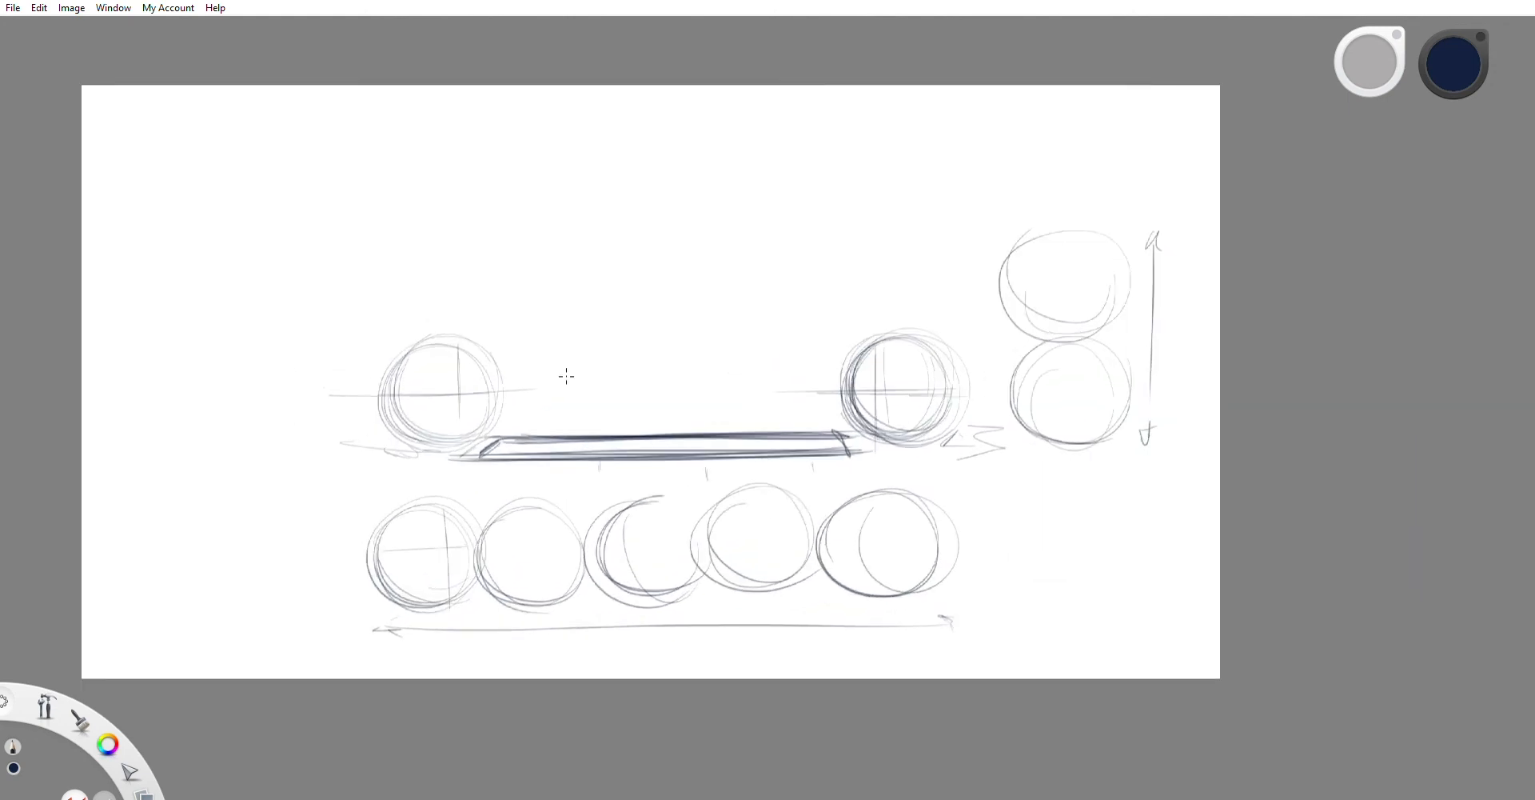
scroll(680, 291, "down", 1)
scroll(664, 298, "down", 4)
scroll(400, 350, "up", 5)
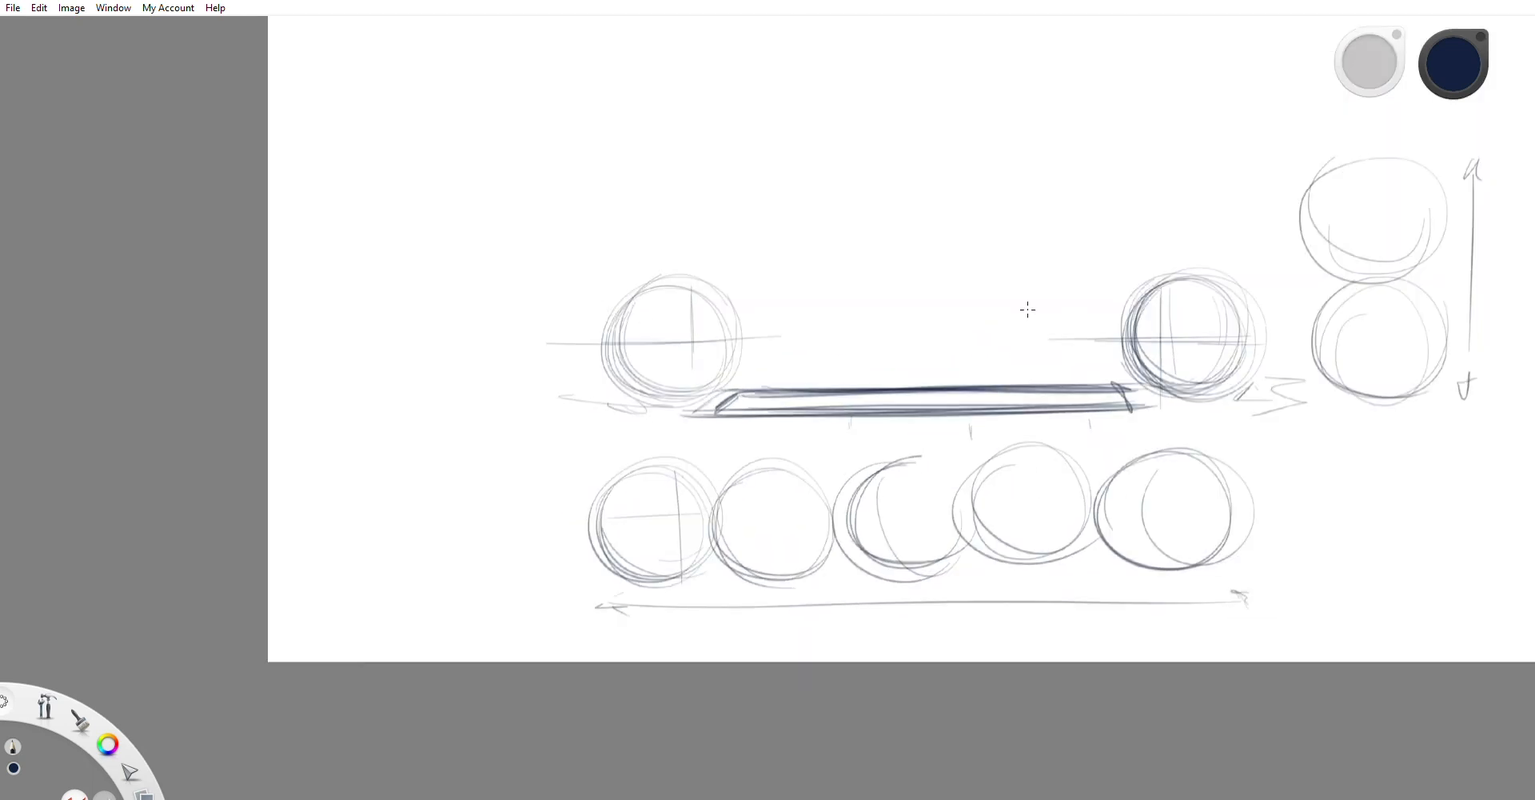
scroll(1265, 338, "down", 2)
scroll(902, 326, "up", 4)
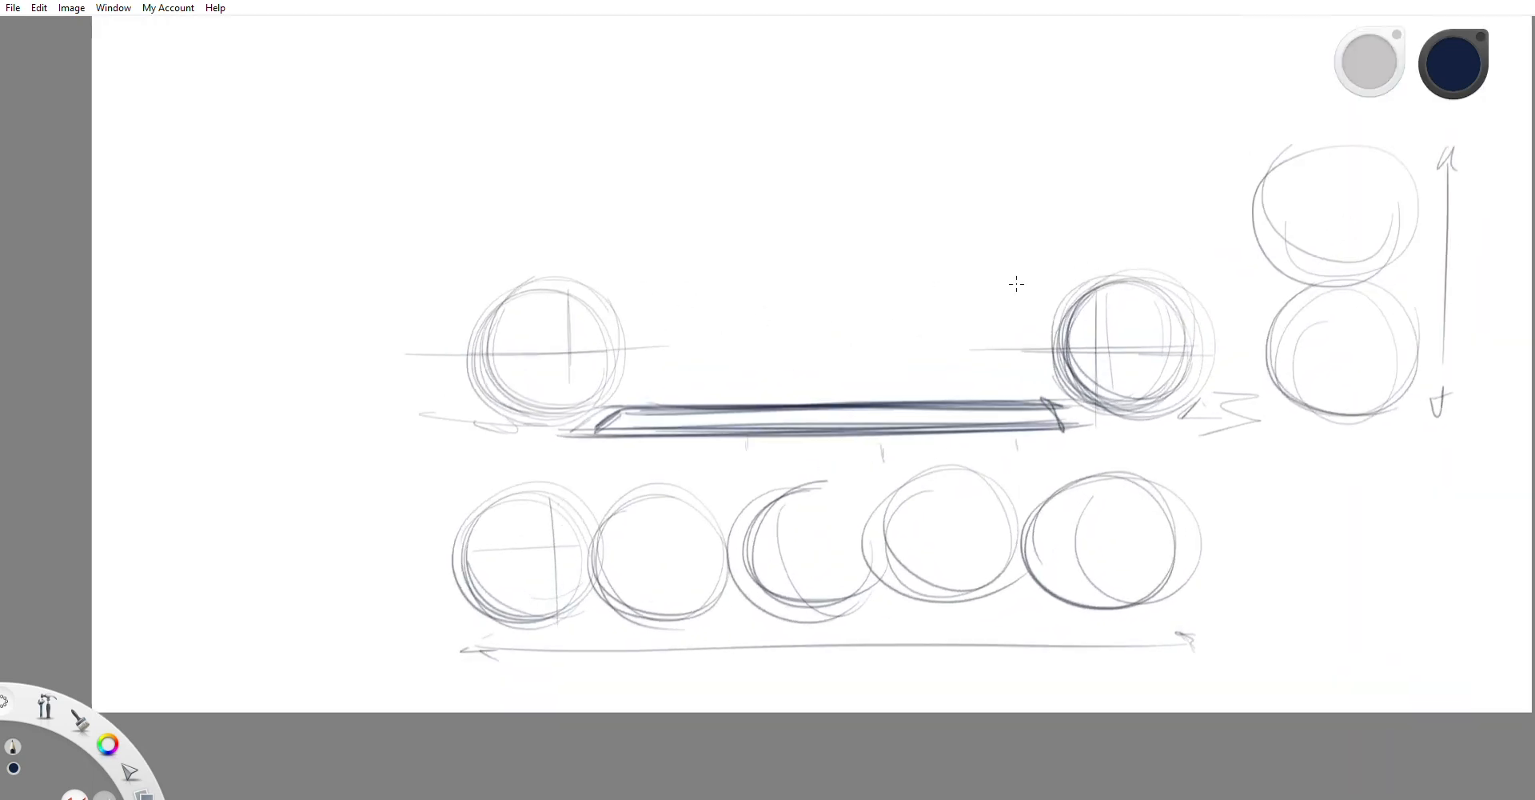
scroll(973, 290, "down", 3)
scroll(808, 332, "up", 3)
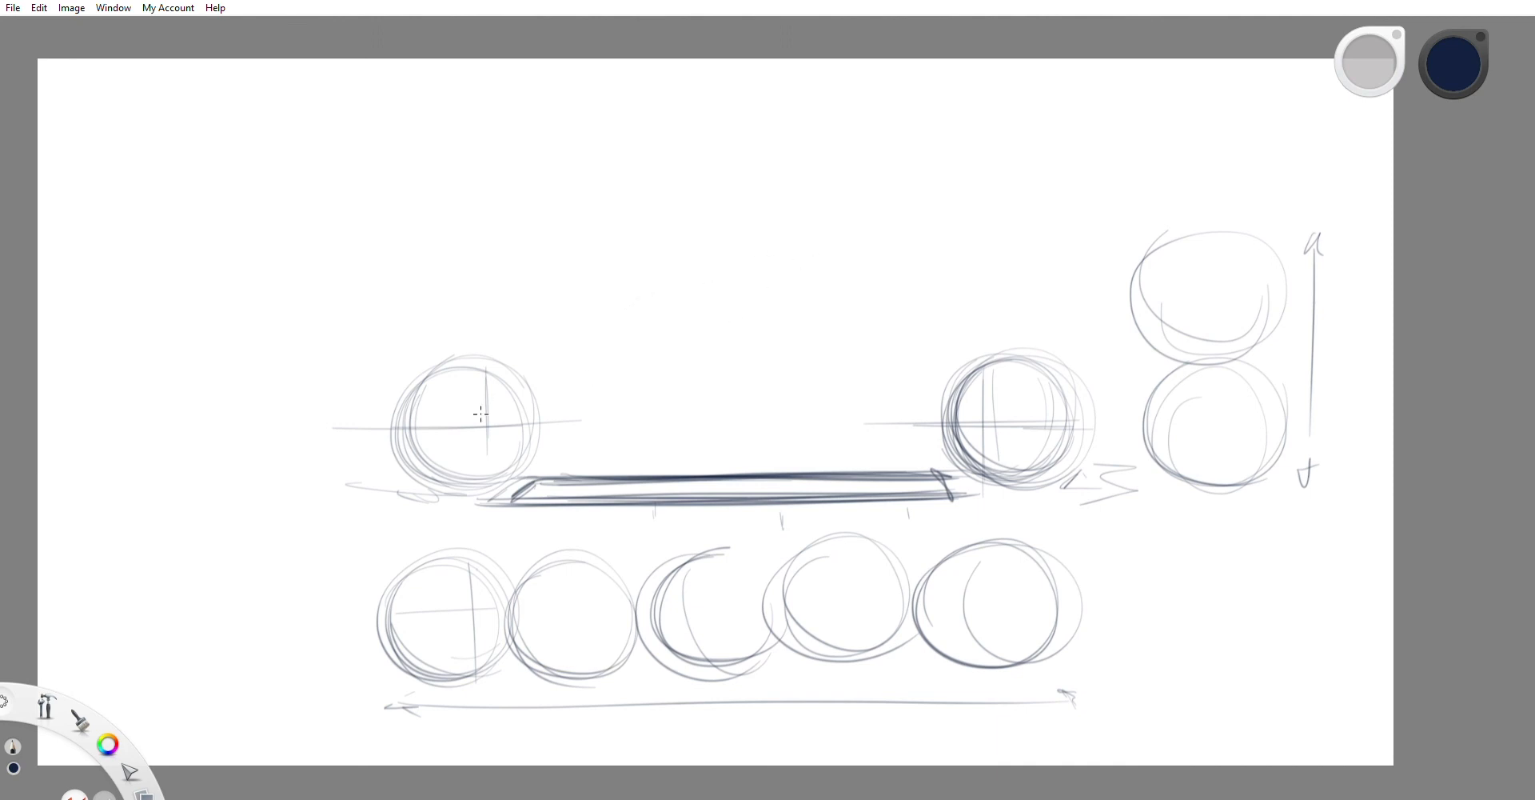
Step: Sketch a diagonal windshield guideline rising from the front wheel and a rough roof arc down towards the rear wheel
left_click_drag(366, 466, 796, 249)
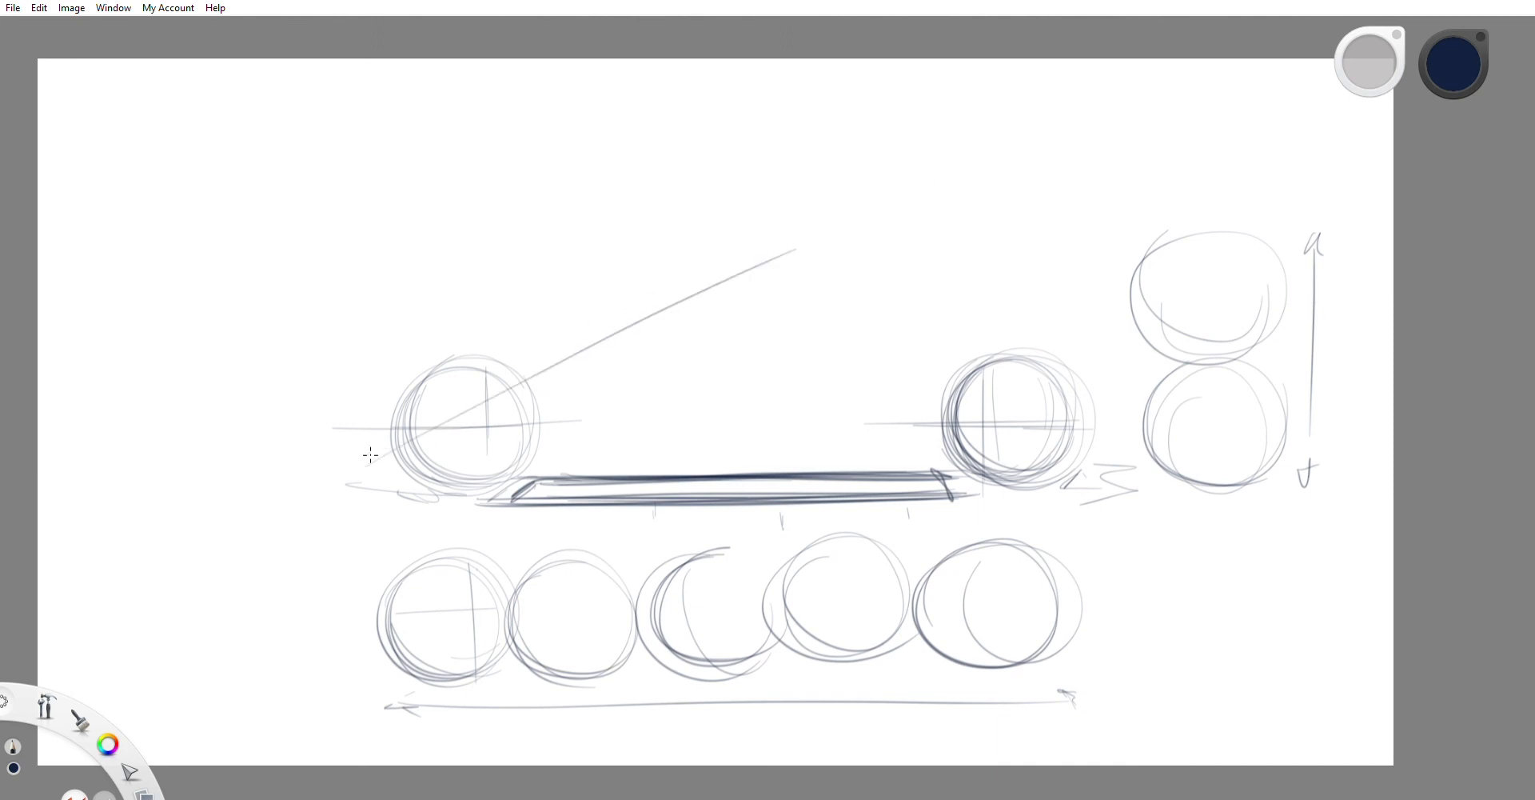
left_click_drag(370, 455, 804, 243)
mouse_move(592, 319)
left_mouse_down()
mouse_move(907, 278)
mouse_move(727, 261)
mouse_move(1005, 317)
left_mouse_up()
left_click_drag(763, 257, 1014, 308)
Step: Sketch the hood line, the windshield slope and the roofline falling towards the car's rear
left_click_drag(385, 347, 583, 334)
left_click_drag(396, 343, 620, 326)
mouse_move(585, 334)
left_mouse_down()
mouse_move(737, 280)
mouse_move(766, 265)
left_mouse_up()
left_click_drag(749, 265, 943, 291)
left_click_drag(815, 260, 1087, 315)
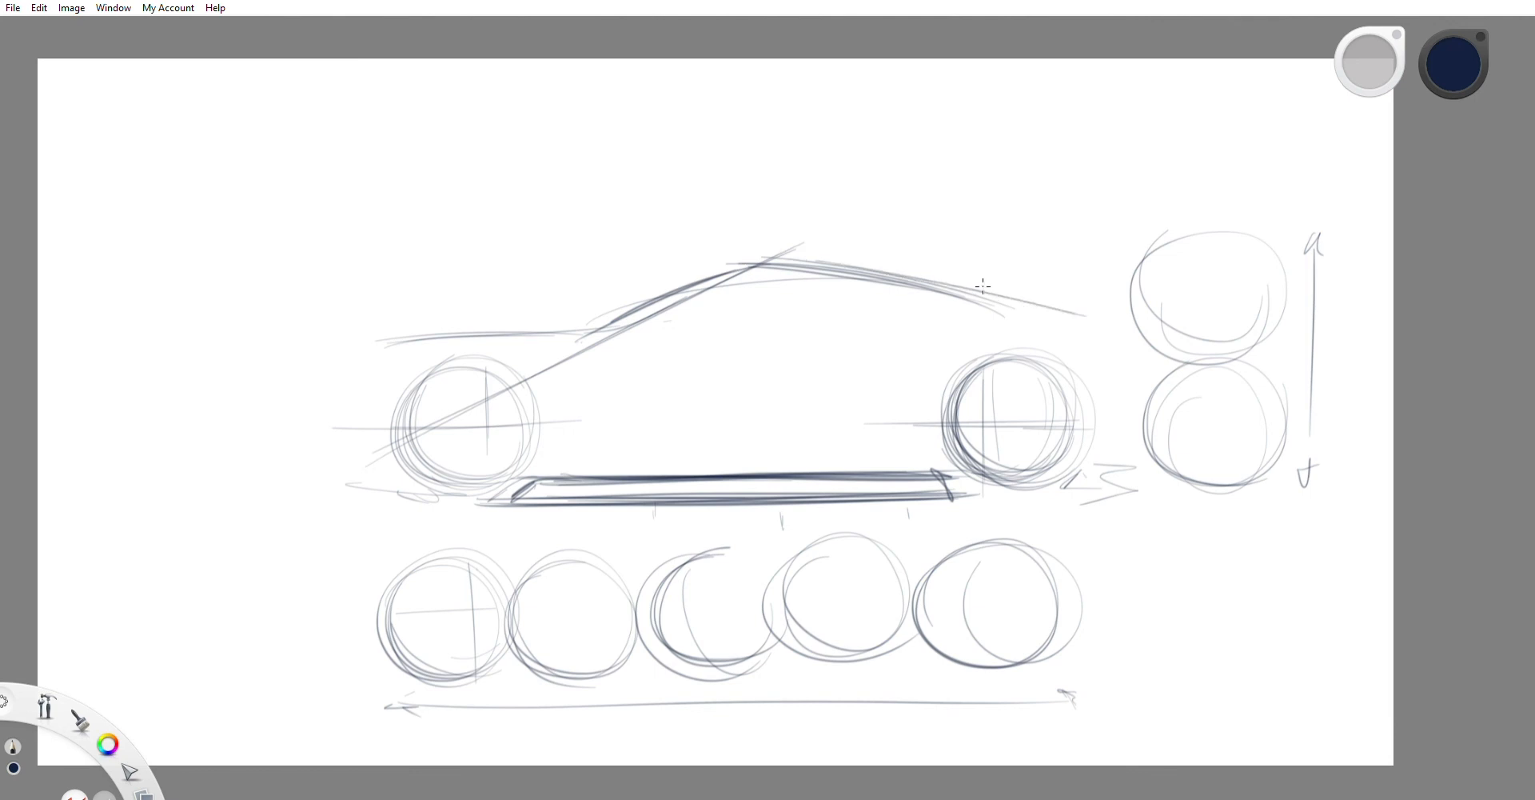
left_click_drag(905, 279, 993, 301)
Step: Draw the lower front bumper and curved nose, and reinforce the hood line leading into the windshield
left_click_drag(412, 502, 372, 468)
left_click_drag(409, 499, 362, 448)
left_click_drag(344, 353, 356, 467)
mouse_move(342, 377)
left_mouse_down()
mouse_move(436, 337)
mouse_move(626, 328)
left_mouse_up()
left_click_drag(484, 348, 753, 280)
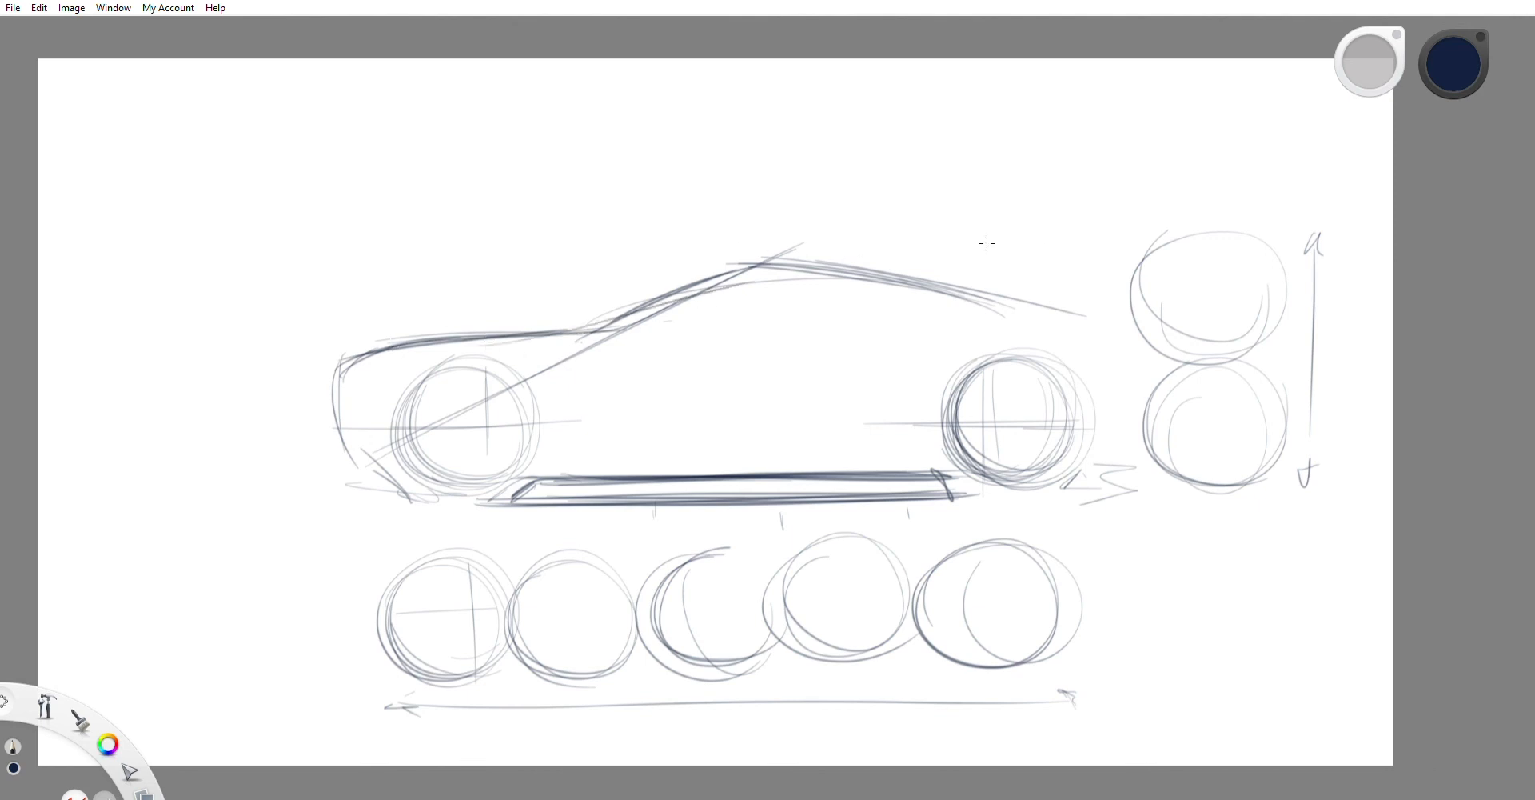
Step: Sketch the lower rear bumper, the sloping tail and the short rear deck joining the roofline
scroll(471, 394, "down", 3)
scroll(559, 360, "up", 2)
left_click_drag(873, 386, 837, 416)
left_click_drag(846, 276, 895, 342)
left_click_drag(763, 268, 840, 285)
Step: Erase the proportion circles and both arrows, plus the part of the diagonal guideline between front wheel and windshield
scroll(640, 396, "down", 3)
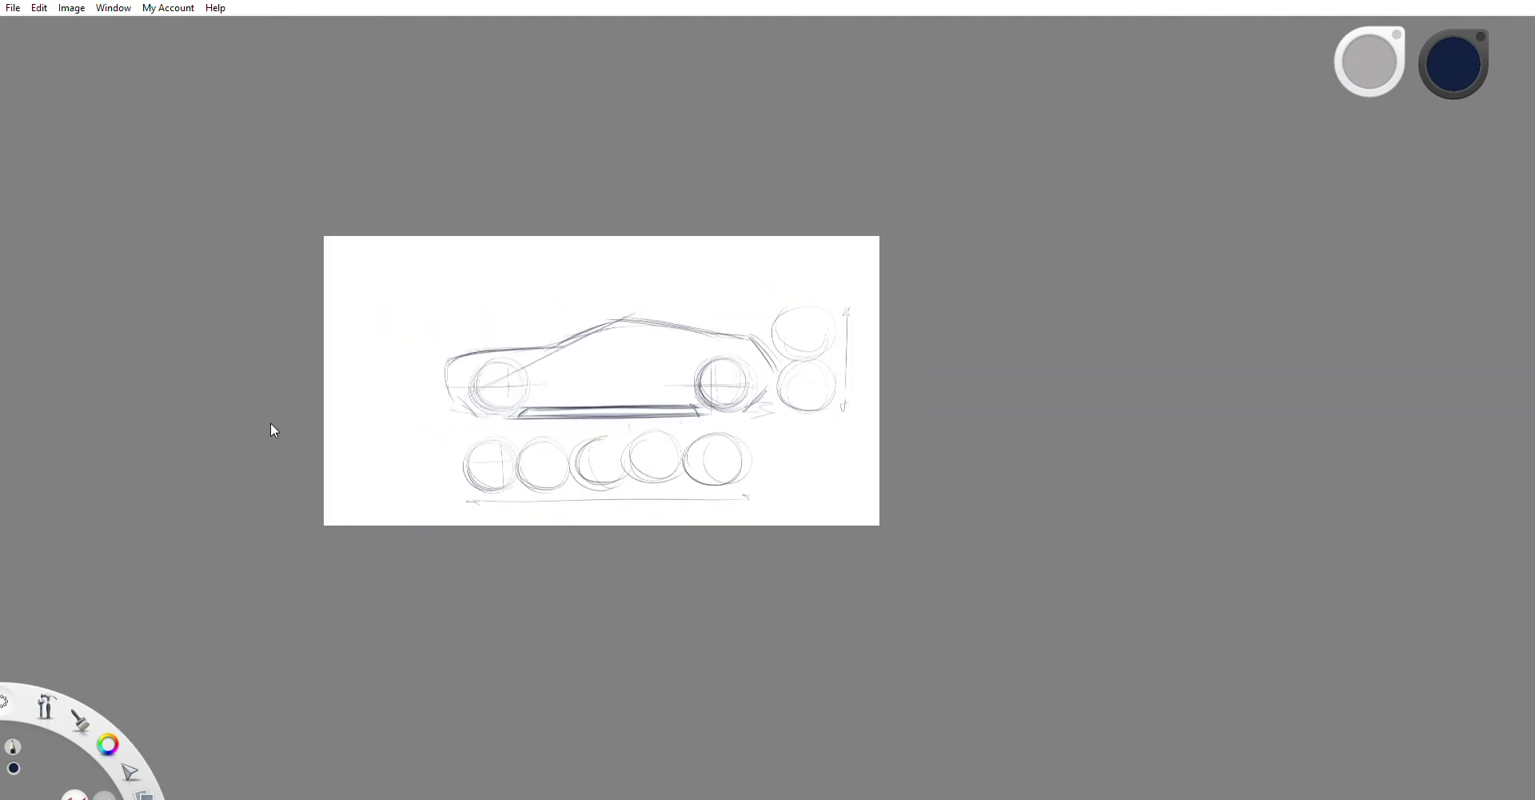
key("e")
mouse_move(462, 507)
left_mouse_down()
mouse_move(739, 488)
mouse_move(600, 496)
left_mouse_up()
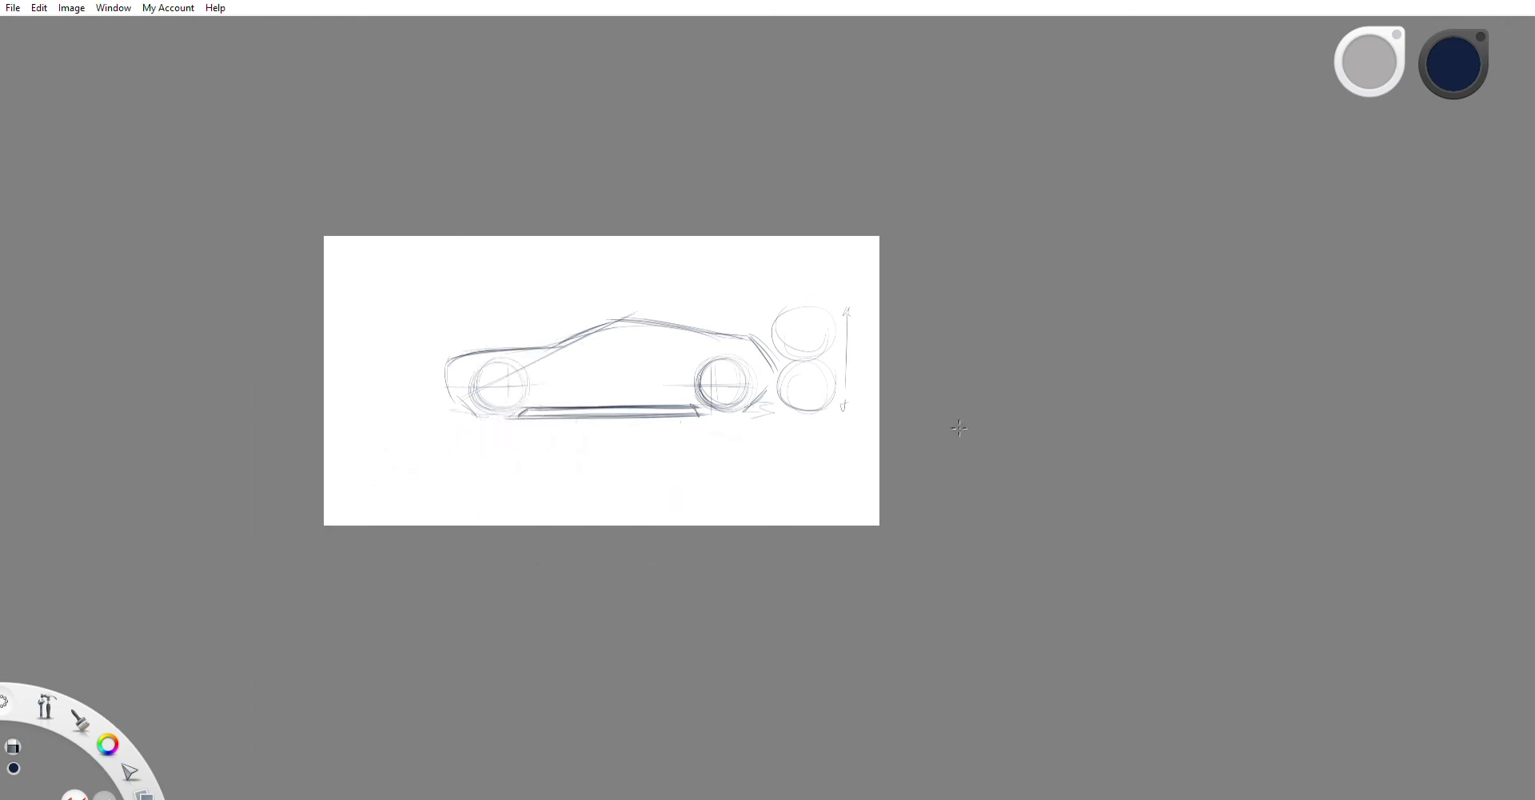
mouse_move(863, 320)
left_mouse_down()
mouse_move(853, 375)
mouse_move(832, 372)
mouse_move(820, 316)
left_mouse_up()
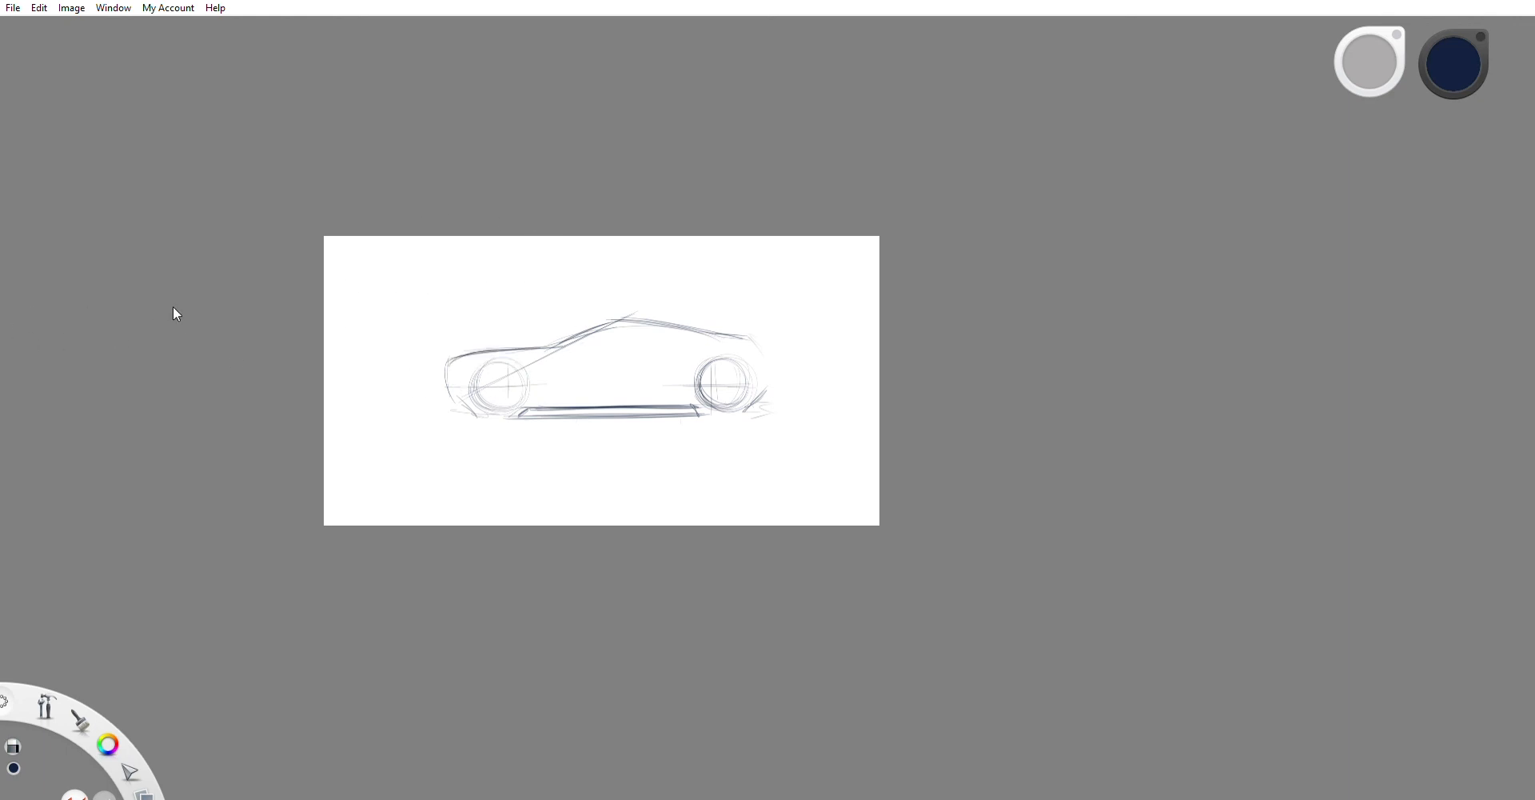
scroll(476, 325, "up", 5)
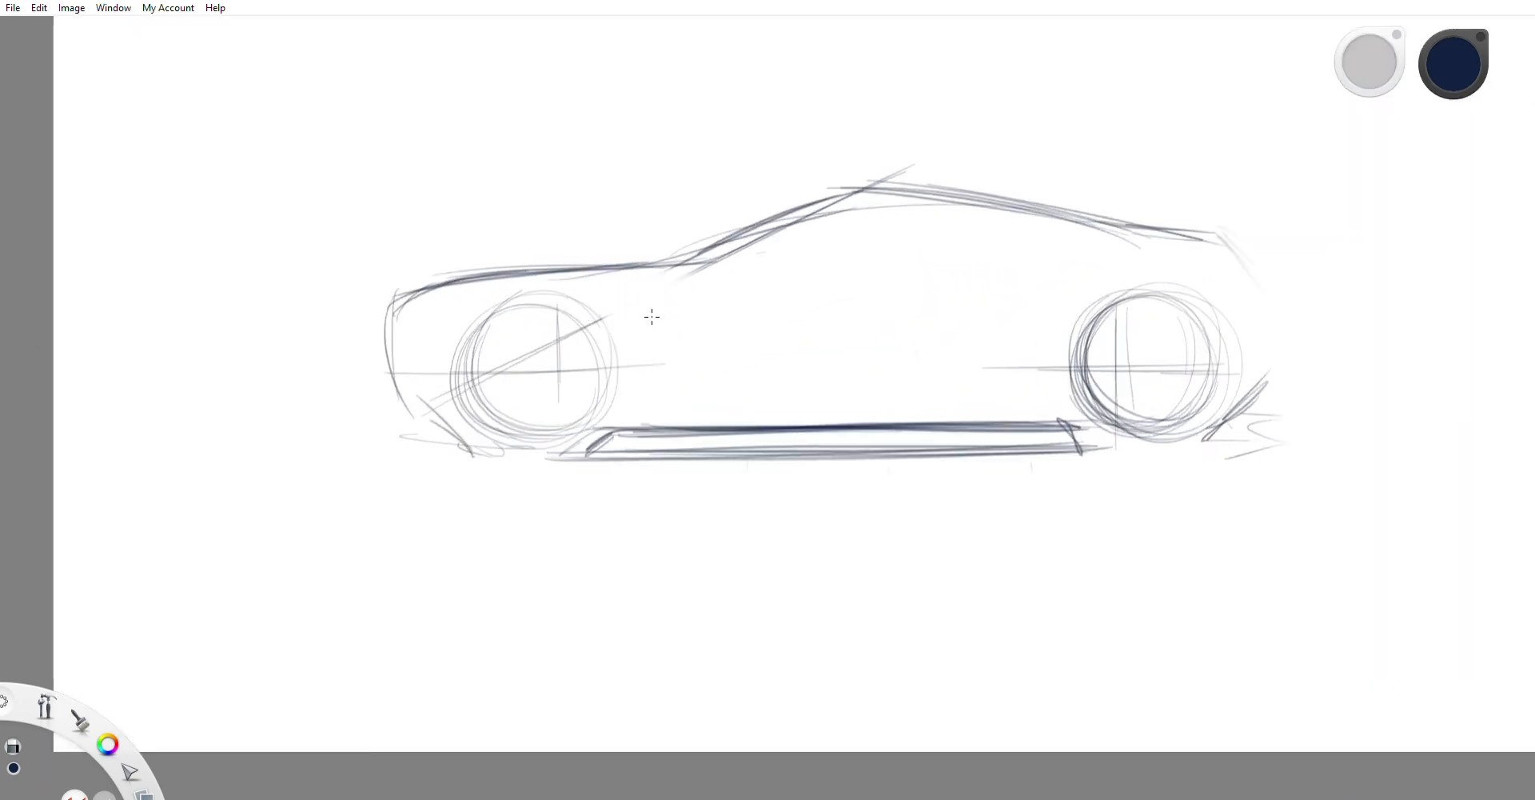
left_click_drag(652, 316, 740, 281)
Step: Darken the windshield slope and the front part of the roofline with the pencil
scroll(688, 343, "down", 3)
scroll(1169, 166, "up", 2)
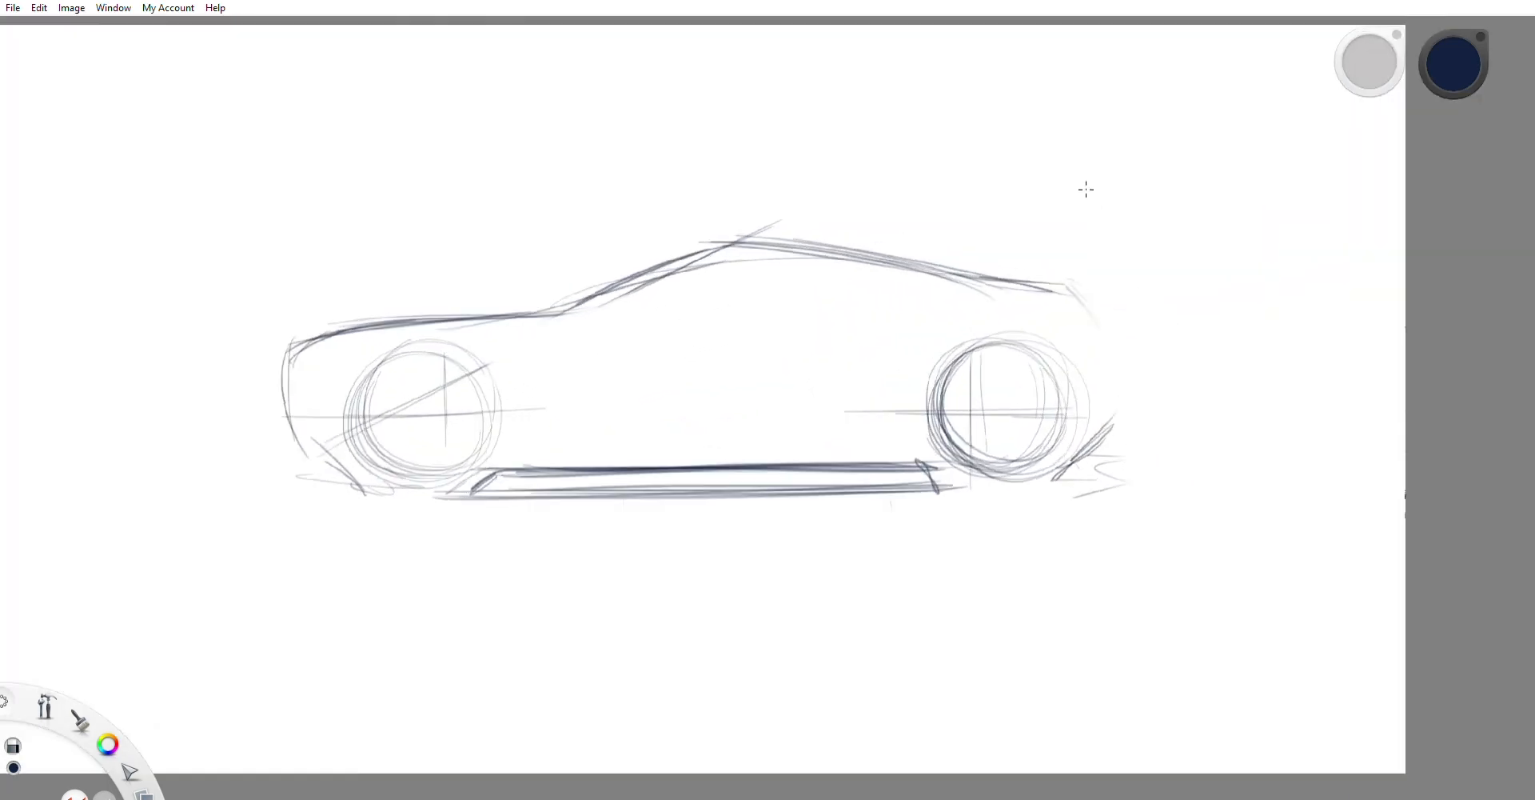
scroll(752, 304, "down", 2)
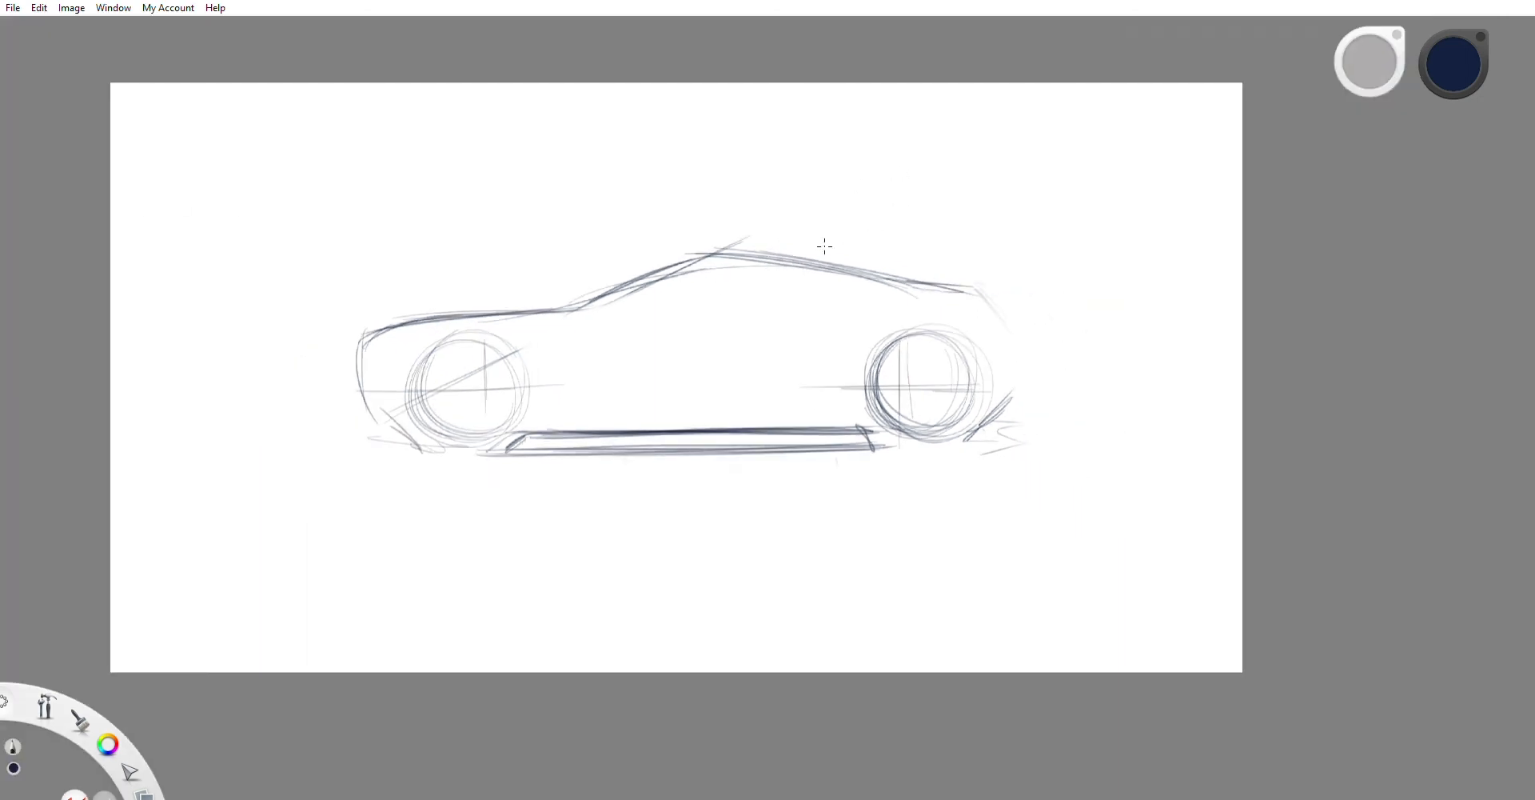
scroll(816, 250, "up", 2)
left_click_drag(717, 255, 638, 284)
left_click_drag(726, 248, 639, 284)
left_click_drag(692, 253, 938, 271)
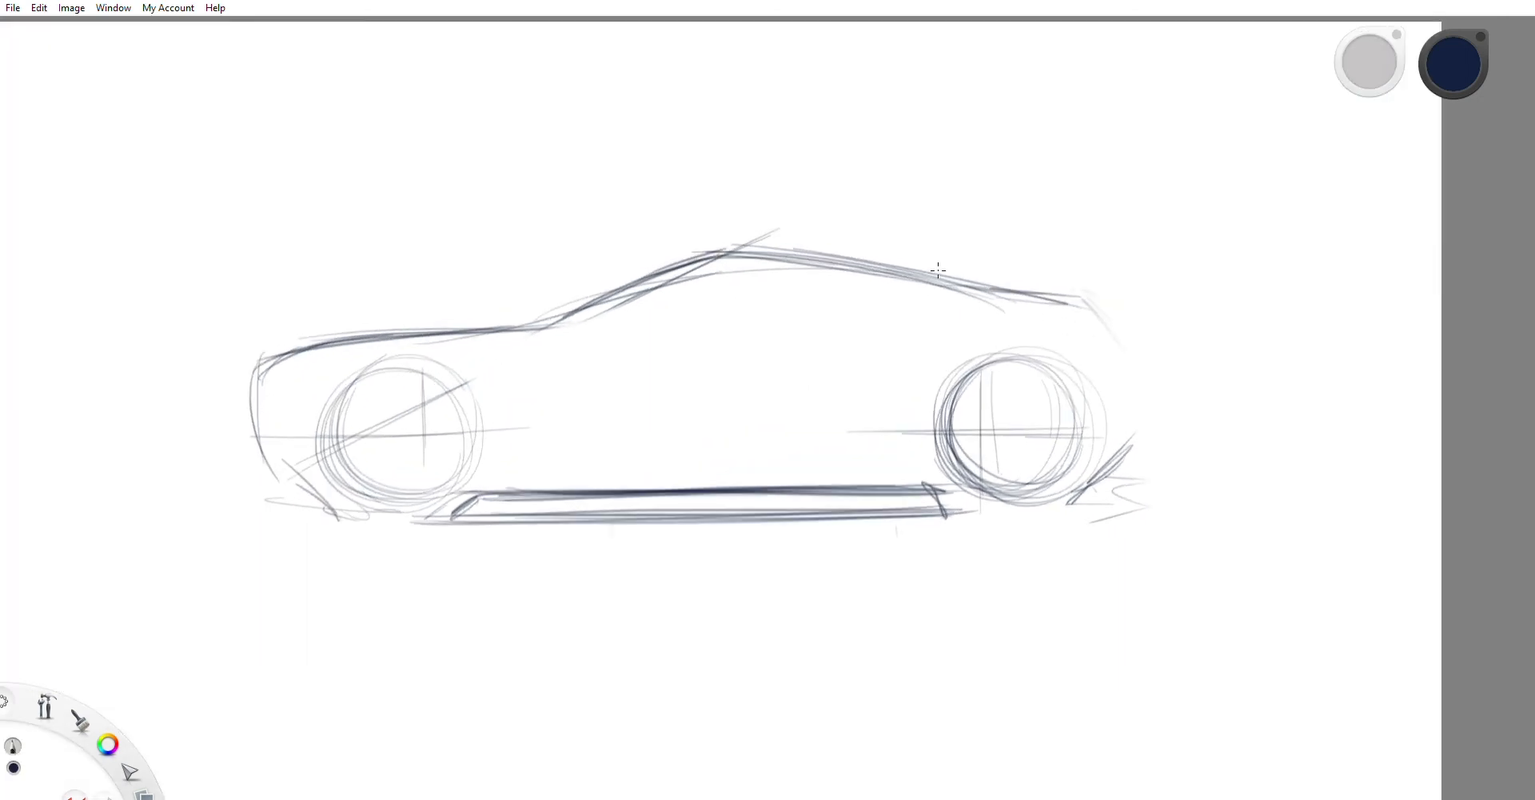
Step: Reinforce the rear roofline and redraw the deck and tail contour down to the lower rear bumper
left_click_drag(767, 247, 994, 289)
mouse_move(886, 262)
left_mouse_down()
mouse_move(1031, 283)
mouse_move(867, 277)
mouse_move(1089, 297)
mouse_move(1132, 366)
mouse_move(1133, 438)
left_mouse_up()
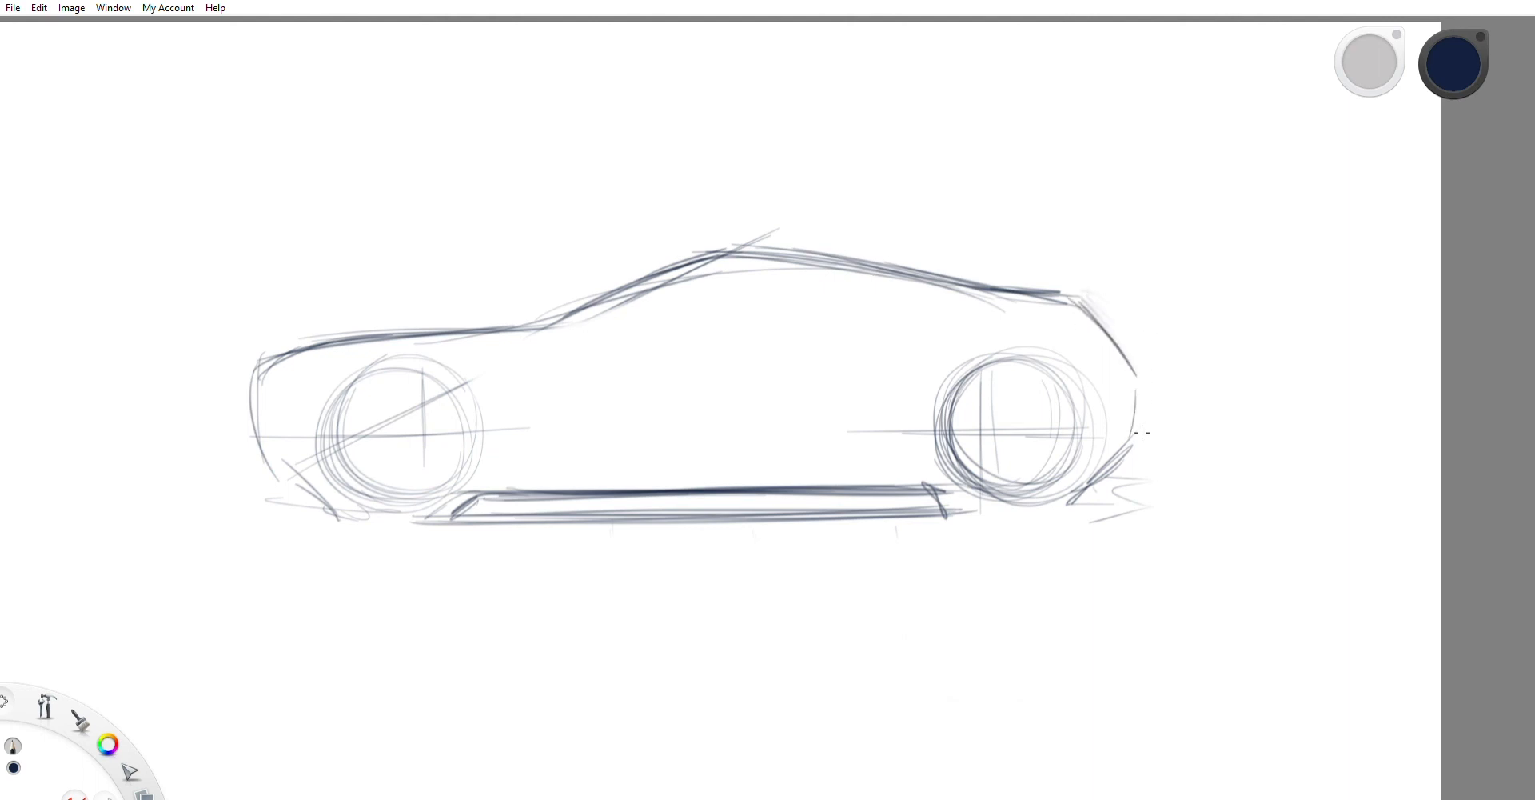
mouse_move(1135, 354)
left_mouse_down()
mouse_move(1134, 440)
mouse_move(1131, 412)
left_mouse_up()
Step: Darken the front contour from the angular lower bumper up the nose and along the hood
scroll(1103, 272, "down", 2)
scroll(683, 352, "up", 2)
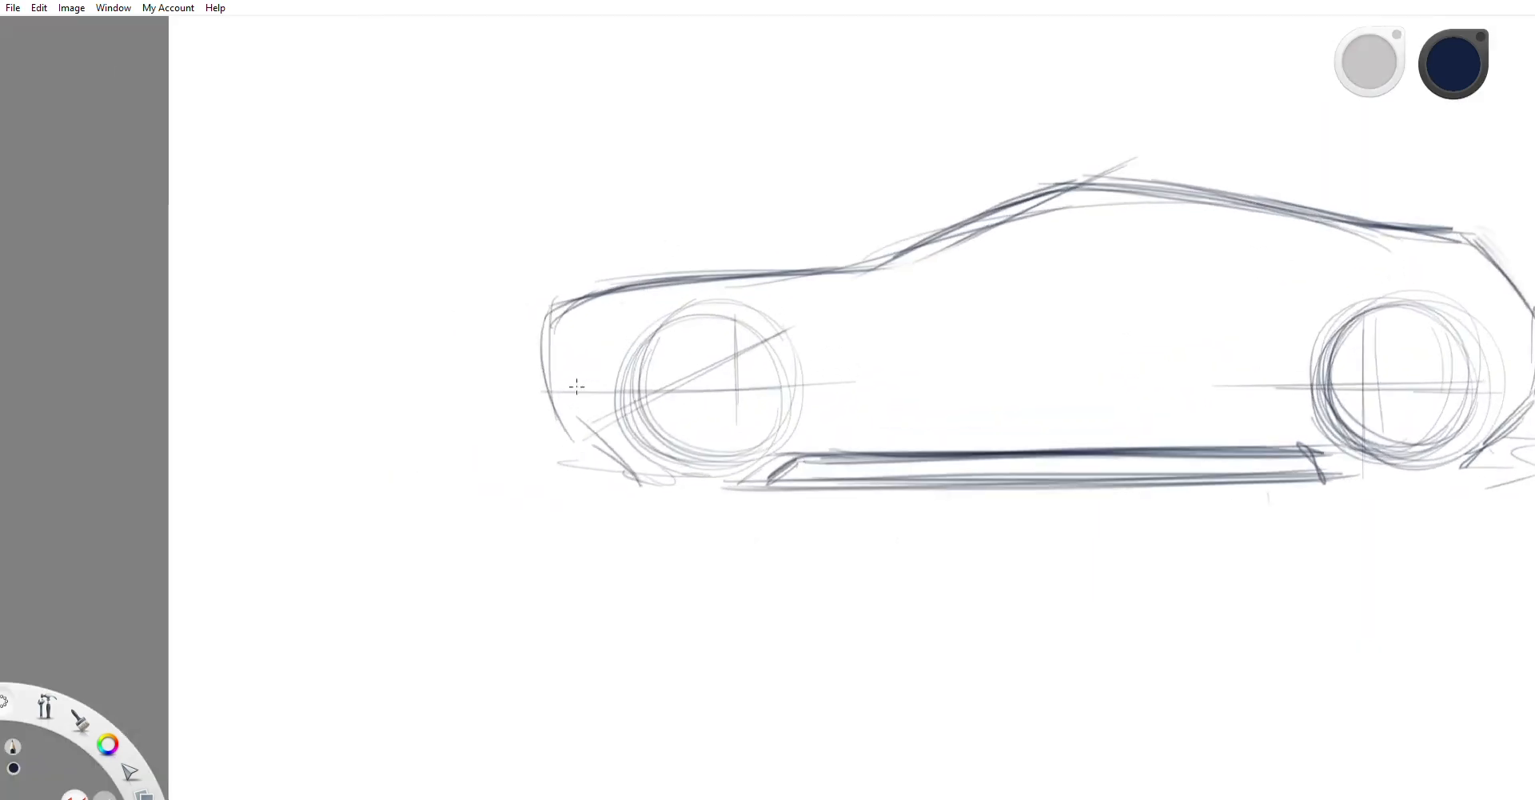
left_click_drag(636, 454, 550, 411)
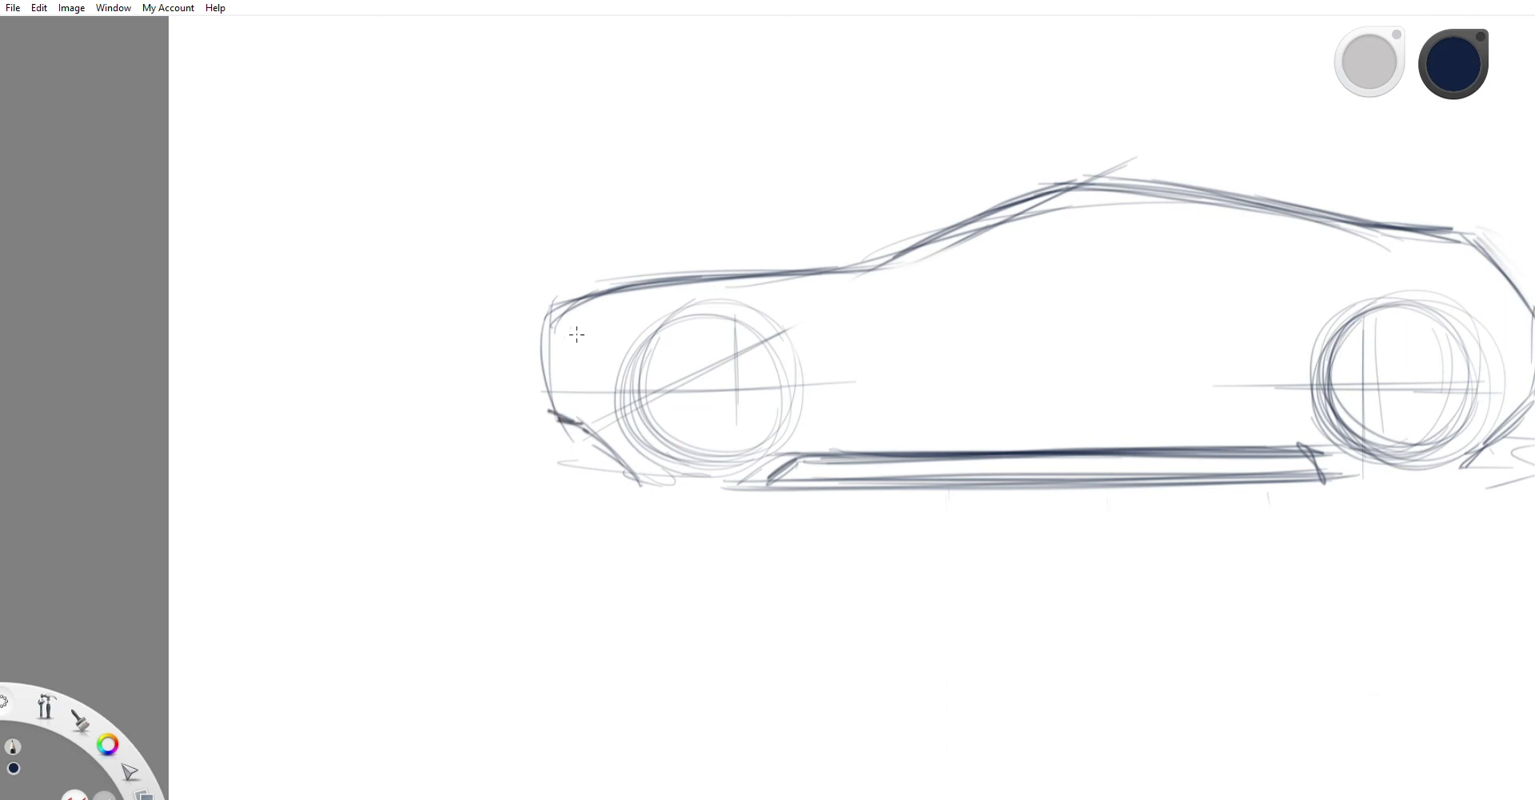
mouse_move(552, 304)
left_mouse_down()
mouse_move(547, 404)
mouse_move(545, 351)
left_mouse_up()
left_click_drag(545, 349, 556, 419)
mouse_move(558, 328)
left_mouse_down()
mouse_move(639, 286)
mouse_move(722, 274)
left_mouse_up()
mouse_move(583, 296)
left_mouse_down()
mouse_move(595, 280)
mouse_move(830, 269)
left_mouse_up()
Step: Add short dark strokes at the sill ends and lower bumper edges on both sides of each wheel
scroll(476, 308, "down", 2)
scroll(1242, 305, "up", 2)
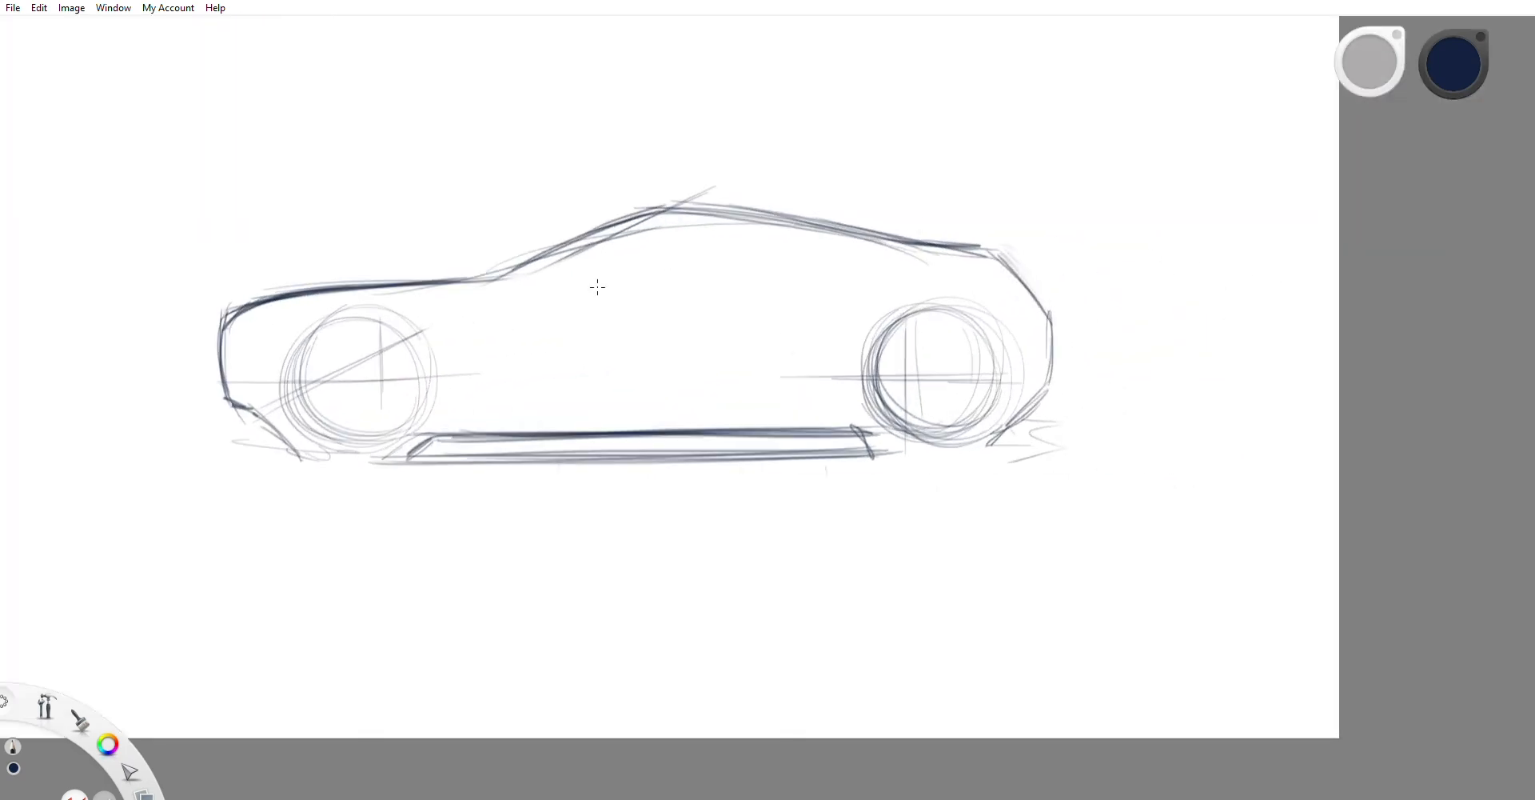
scroll(600, 285, "down", 2)
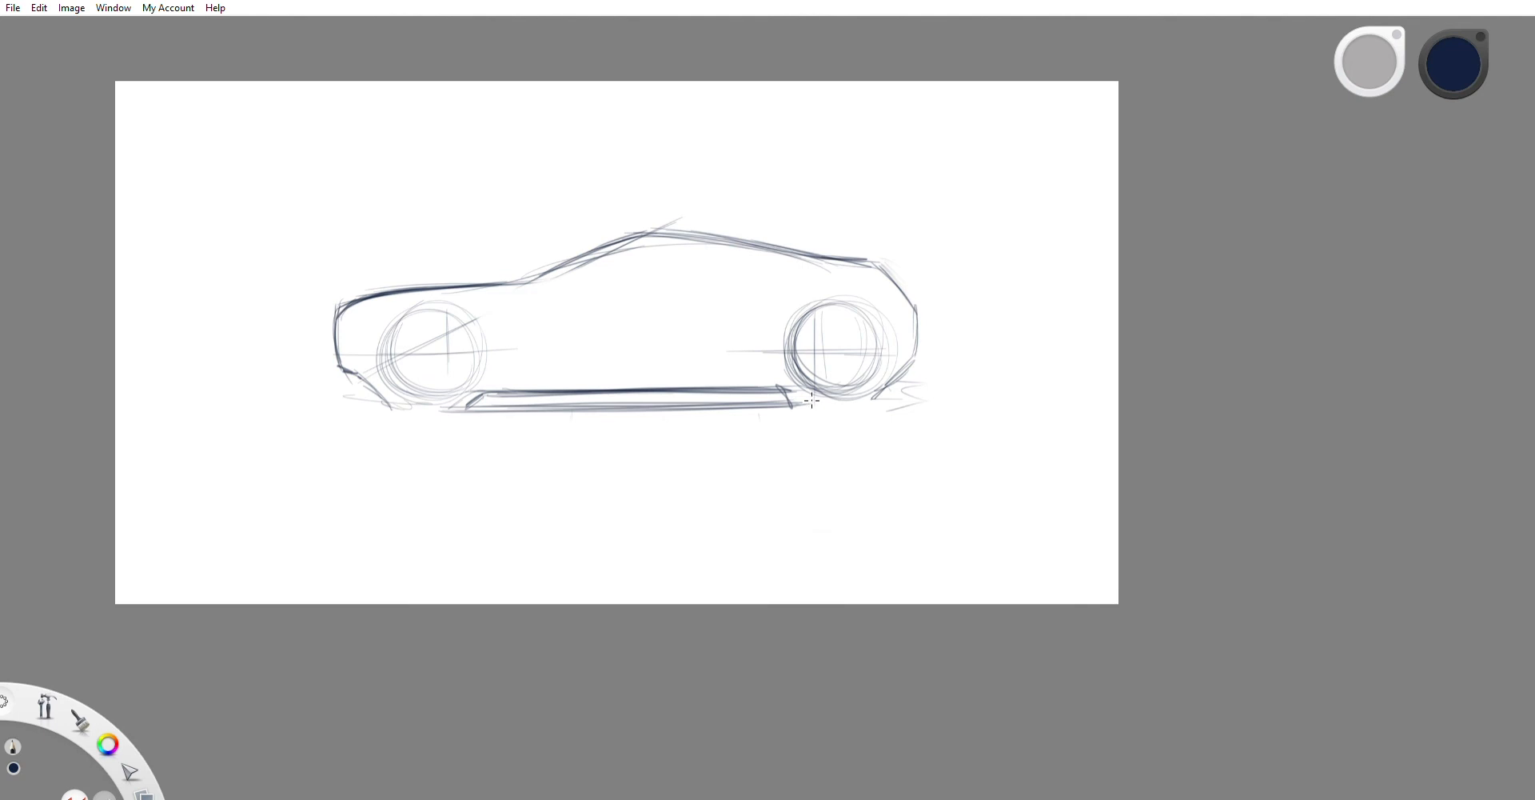
left_click_drag(775, 415, 895, 413)
left_click_drag(482, 405, 377, 425)
Step: Sketch a stepped, box-like example shape below the middle of the car
mouse_move(633, 548)
left_mouse_down()
mouse_move(779, 541)
mouse_move(795, 478)
mouse_move(712, 477)
left_mouse_up()
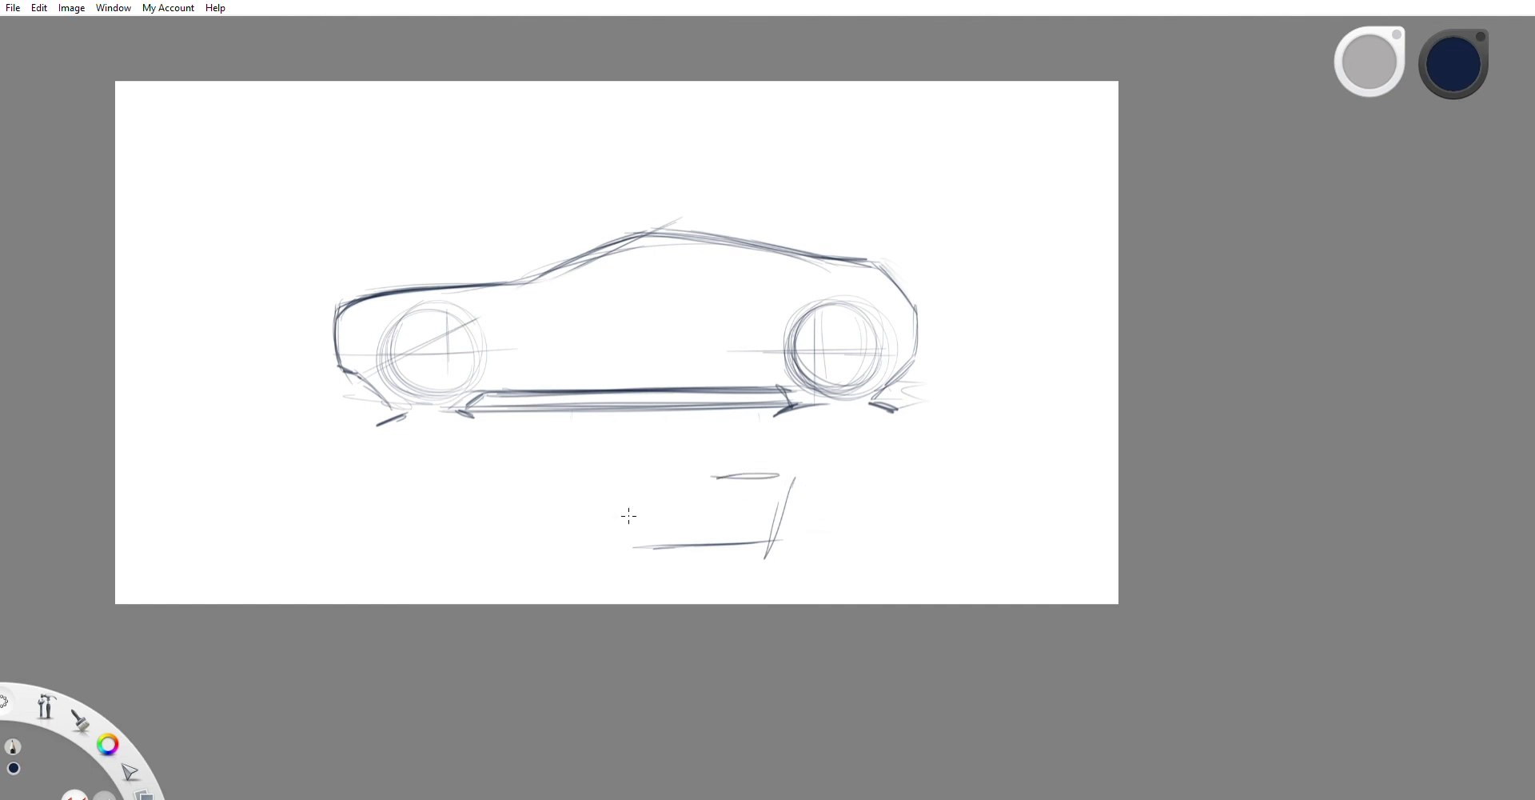
left_click_drag(612, 512, 640, 547)
mouse_move(611, 505)
left_mouse_down()
mouse_move(666, 496)
mouse_move(691, 472)
mouse_move(792, 467)
mouse_move(772, 536)
mouse_move(596, 496)
mouse_move(686, 456)
mouse_move(802, 461)
mouse_move(596, 551)
mouse_move(714, 544)
left_mouse_up()
Step: Sketch a cylinder below the car's rear and a heart below its front as further example shapes
mouse_move(862, 527)
left_mouse_down()
mouse_move(956, 522)
mouse_move(895, 546)
left_mouse_up()
mouse_move(916, 439)
left_mouse_down()
mouse_move(891, 446)
mouse_move(852, 534)
left_mouse_up()
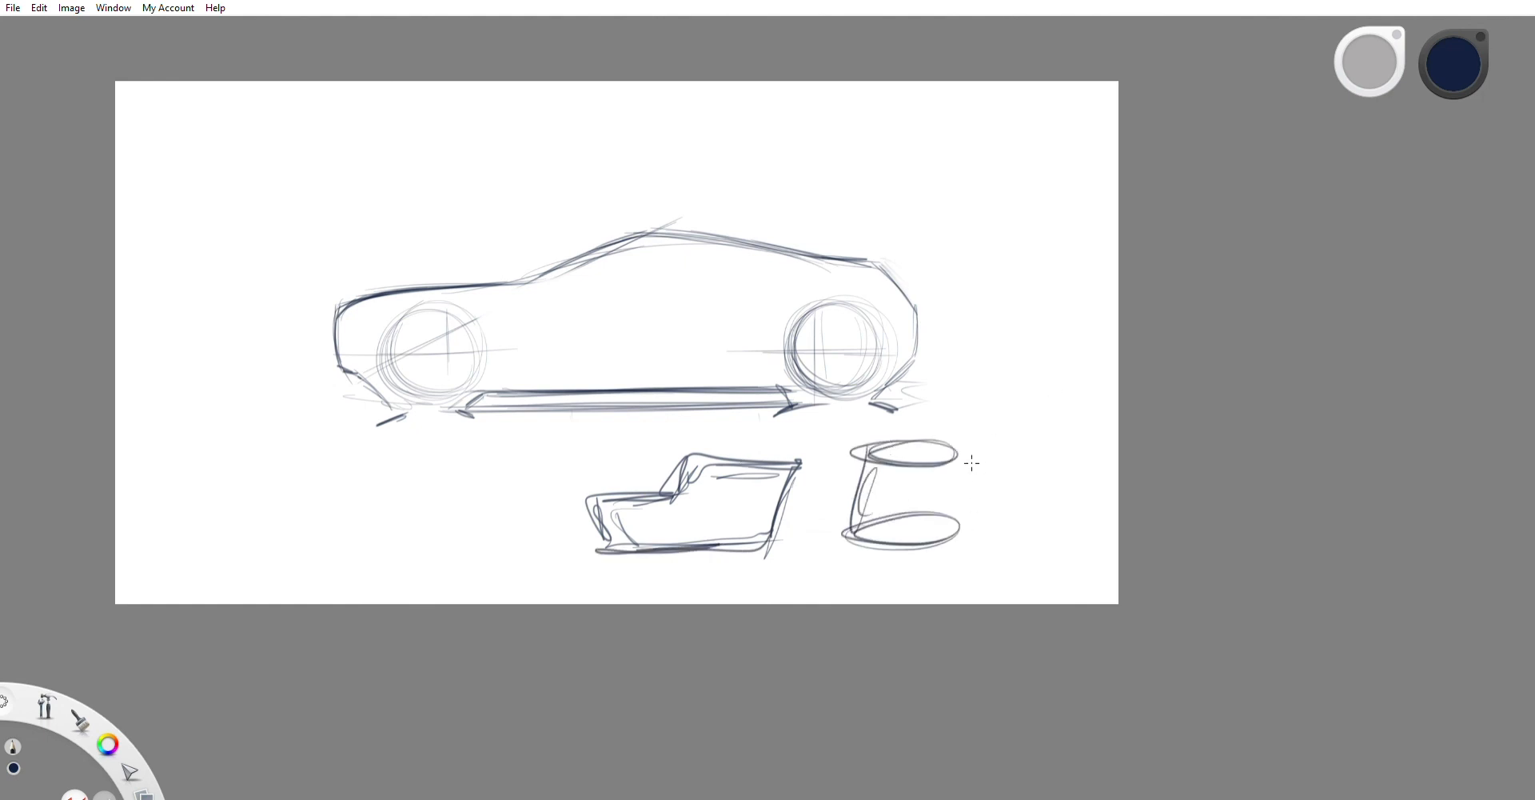
left_click_drag(960, 448, 943, 544)
left_click_drag(458, 483, 443, 567)
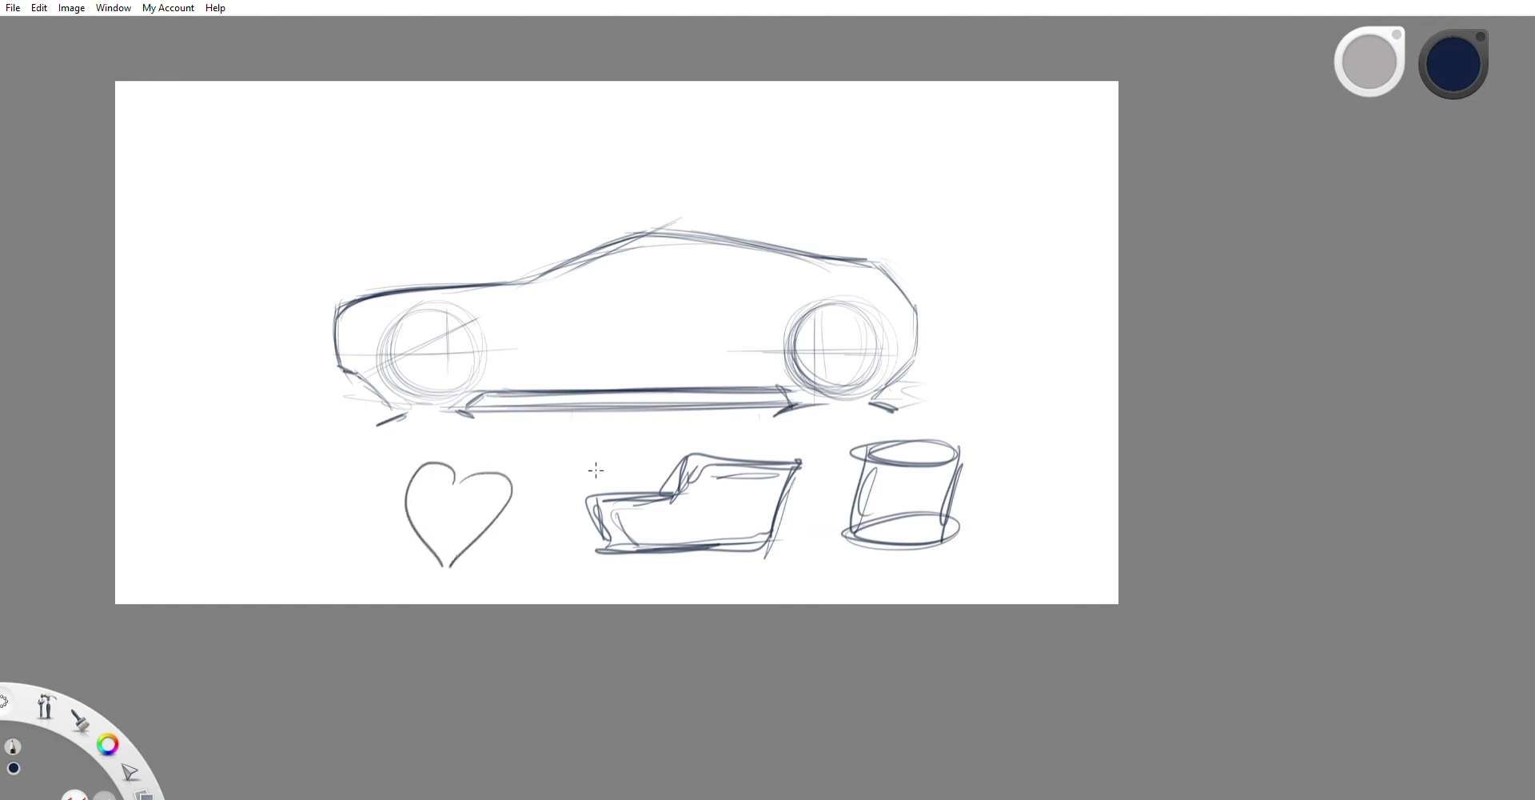
Step: Erase the heart, box-like shape and cylinder below the car, and switch back to the pencil
key("e")
left_click_drag(490, 551, 432, 557)
left_click_drag(592, 503, 960, 504)
mouse_move(960, 456)
left_mouse_down()
mouse_move(600, 543)
mouse_move(959, 536)
left_mouse_up()
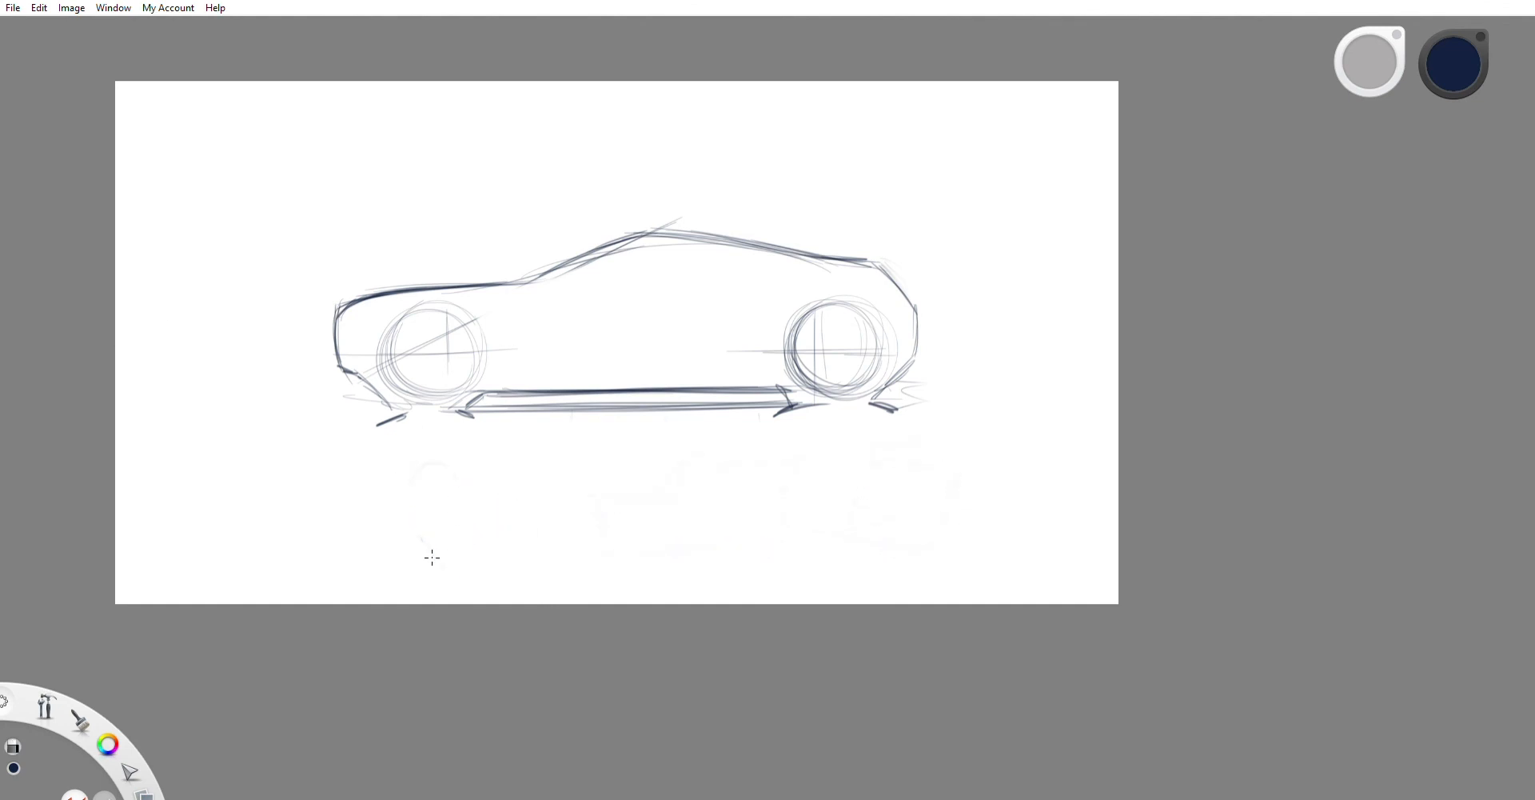
key("e")
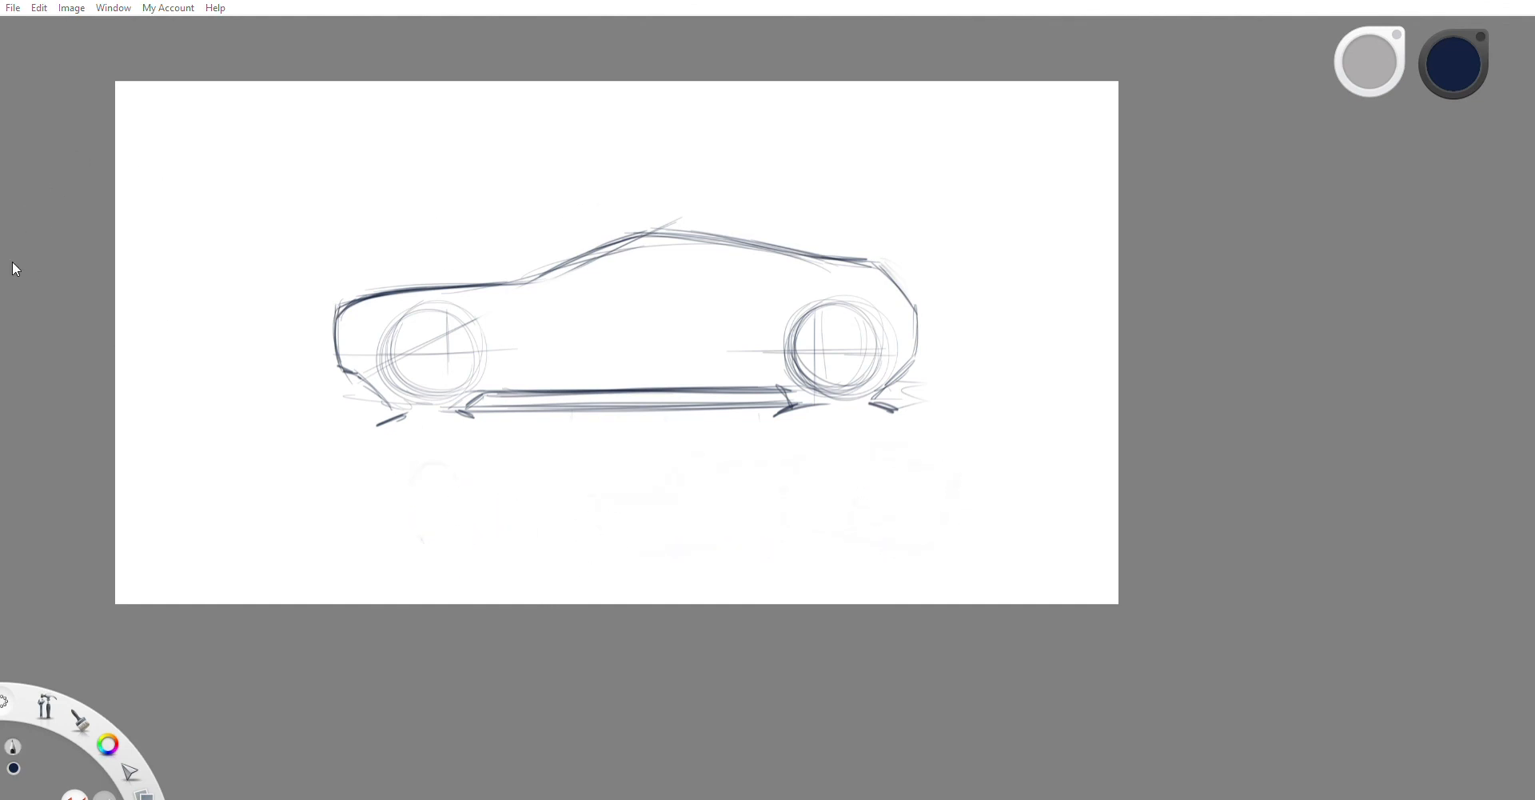
Step: Draw the side window outline with a beltline from the windshield base, an upper edge under the roof and a rear corner
scroll(670, 240, "up", 3)
left_click_drag(677, 266, 835, 254)
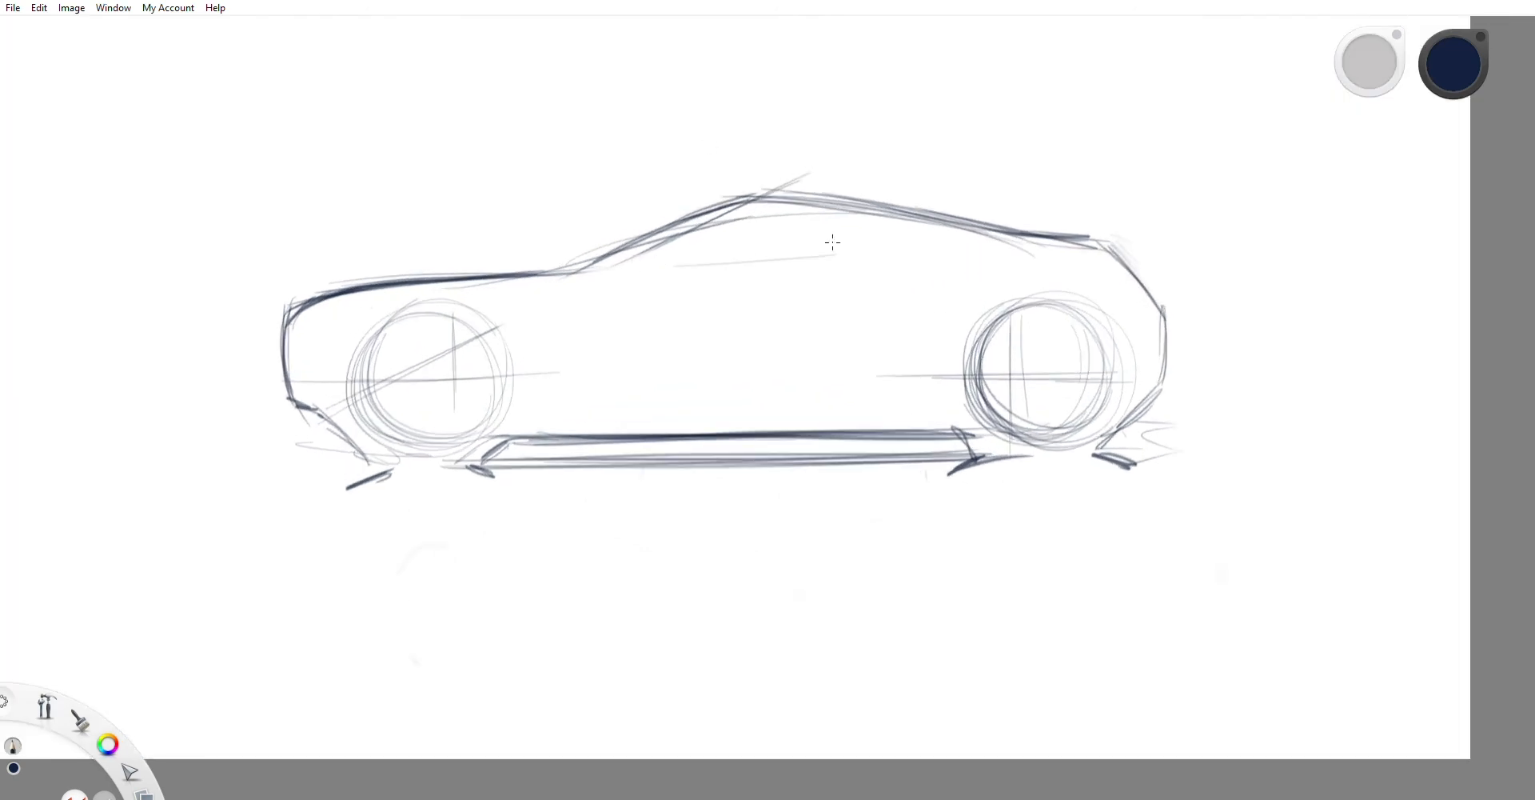
mouse_move(595, 272)
left_mouse_down()
mouse_move(927, 251)
mouse_move(567, 276)
left_mouse_up()
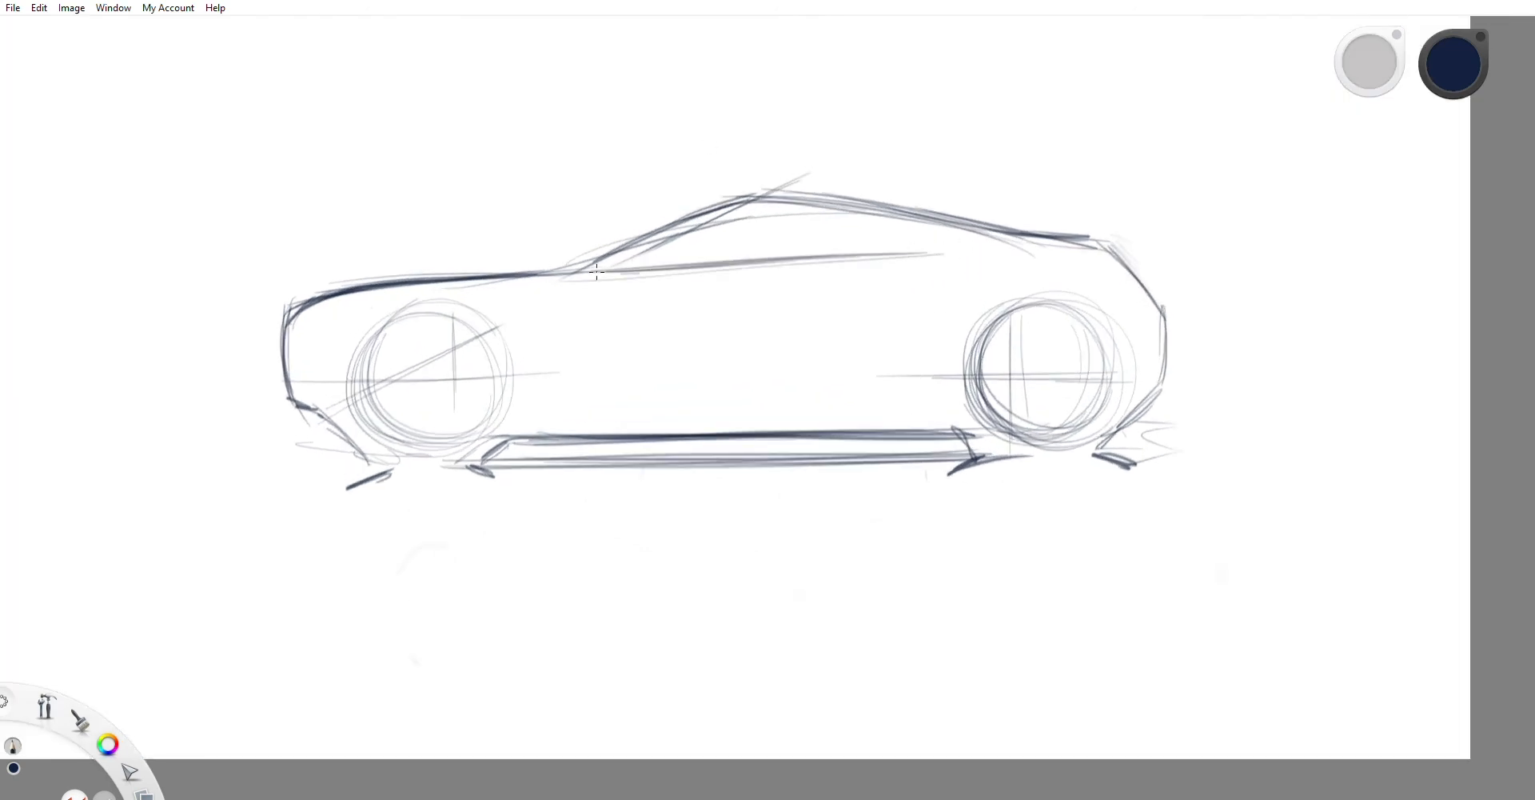
mouse_move(828, 262)
left_mouse_down()
mouse_move(640, 272)
mouse_move(723, 216)
mouse_move(910, 223)
left_mouse_up()
mouse_move(712, 192)
left_mouse_down()
mouse_move(975, 244)
mouse_move(939, 251)
left_mouse_up()
scroll(664, 280, "down", 1)
scroll(664, 280, "down", 2)
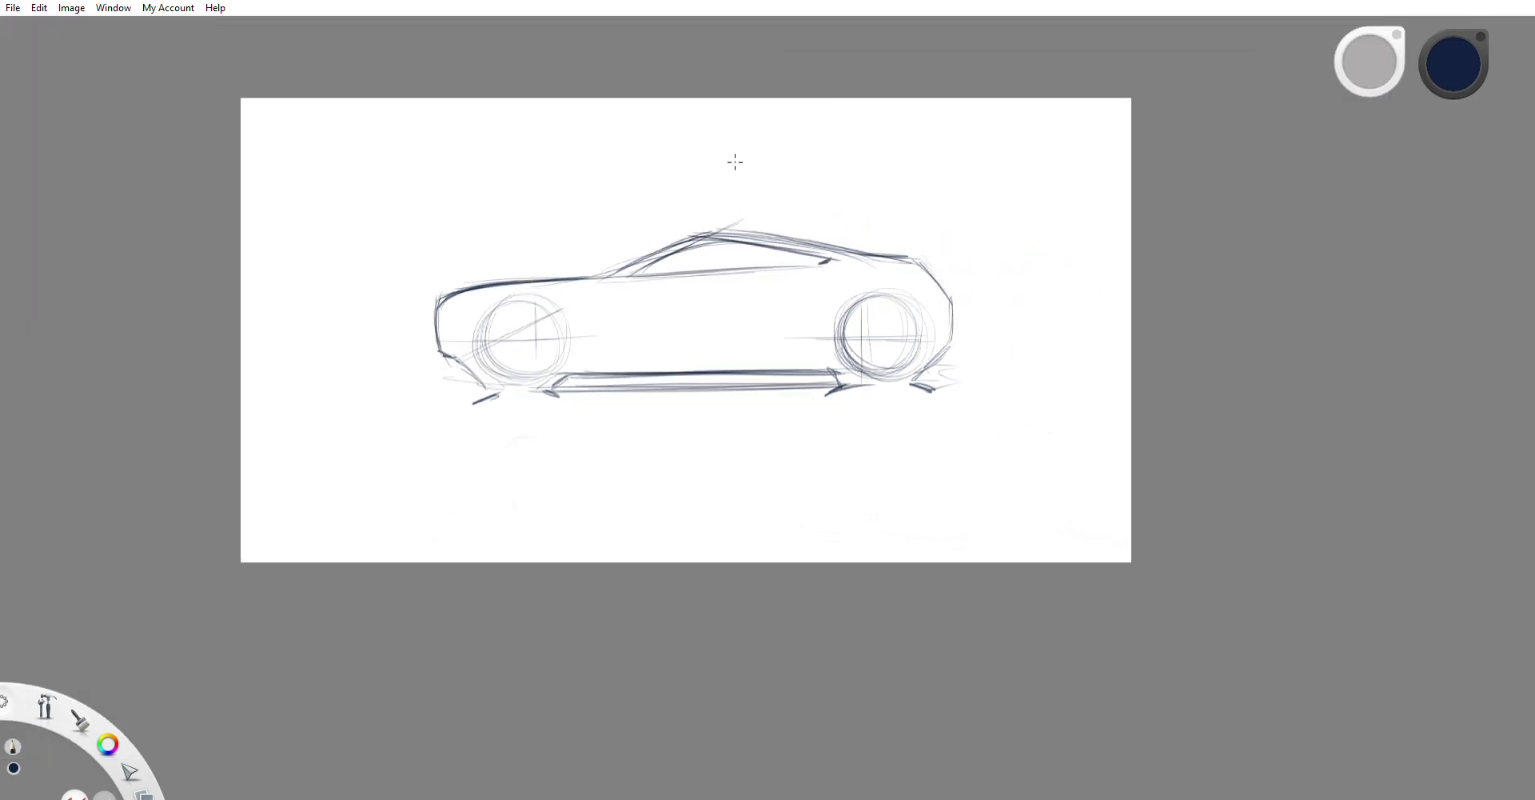
Step: Reinforce the windshield, roofline and rear spoiler edge with darker strokes
scroll(612, 186, "up", 3)
mouse_move(599, 319)
left_mouse_down()
mouse_move(743, 249)
mouse_move(720, 258)
mouse_move(947, 272)
left_mouse_up()
left_click_drag(762, 251, 1078, 288)
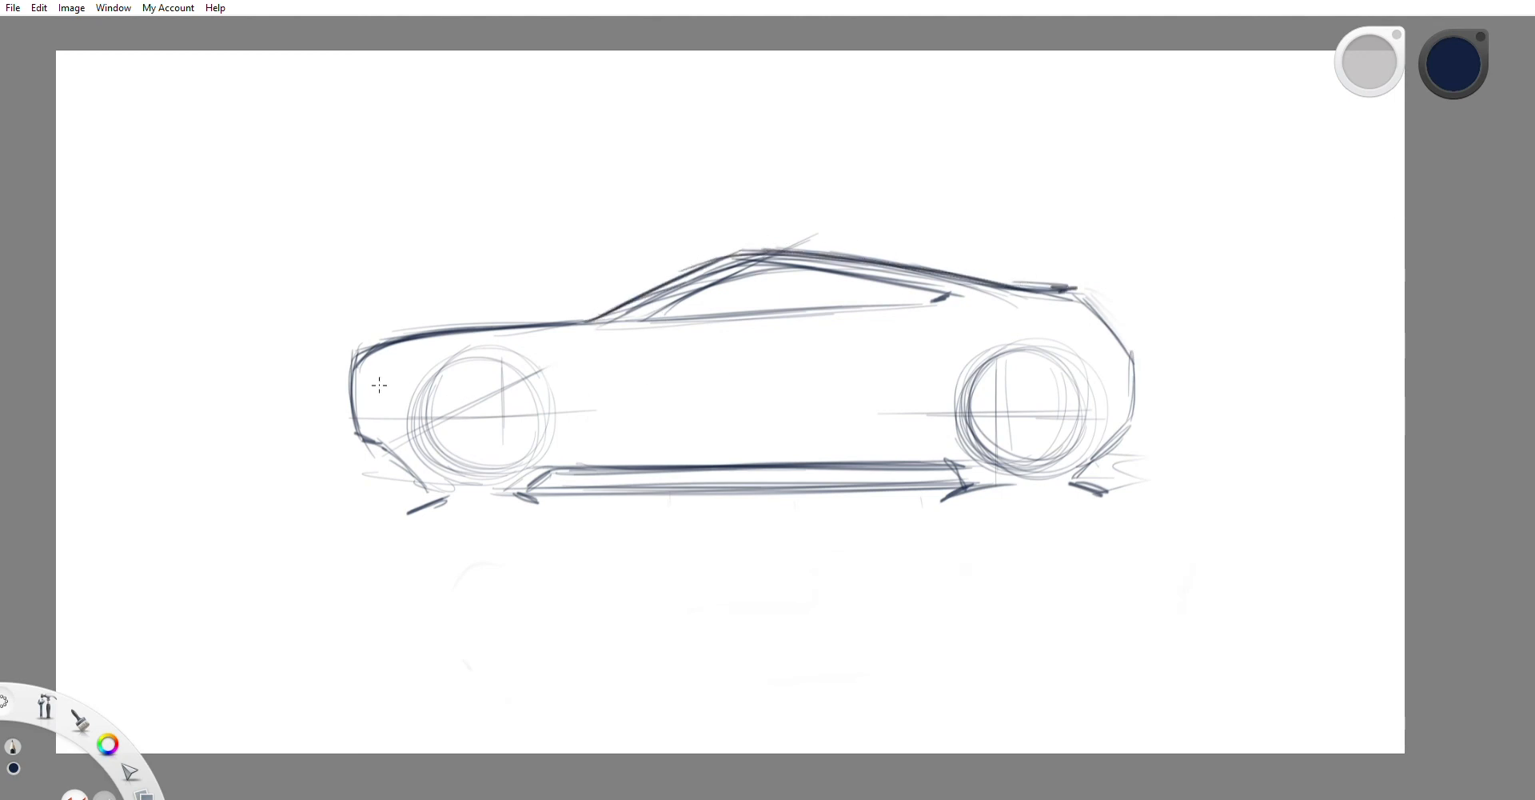
Step: Add an angled front bumper crease with a small lower intake, and a rising lower body line from the front wheel to the rear wheel
mouse_move(372, 362)
left_mouse_down()
mouse_move(357, 408)
mouse_move(393, 448)
mouse_move(352, 456)
mouse_move(376, 457)
mouse_move(348, 386)
mouse_move(417, 338)
left_mouse_up()
left_click_drag(611, 454, 560, 479)
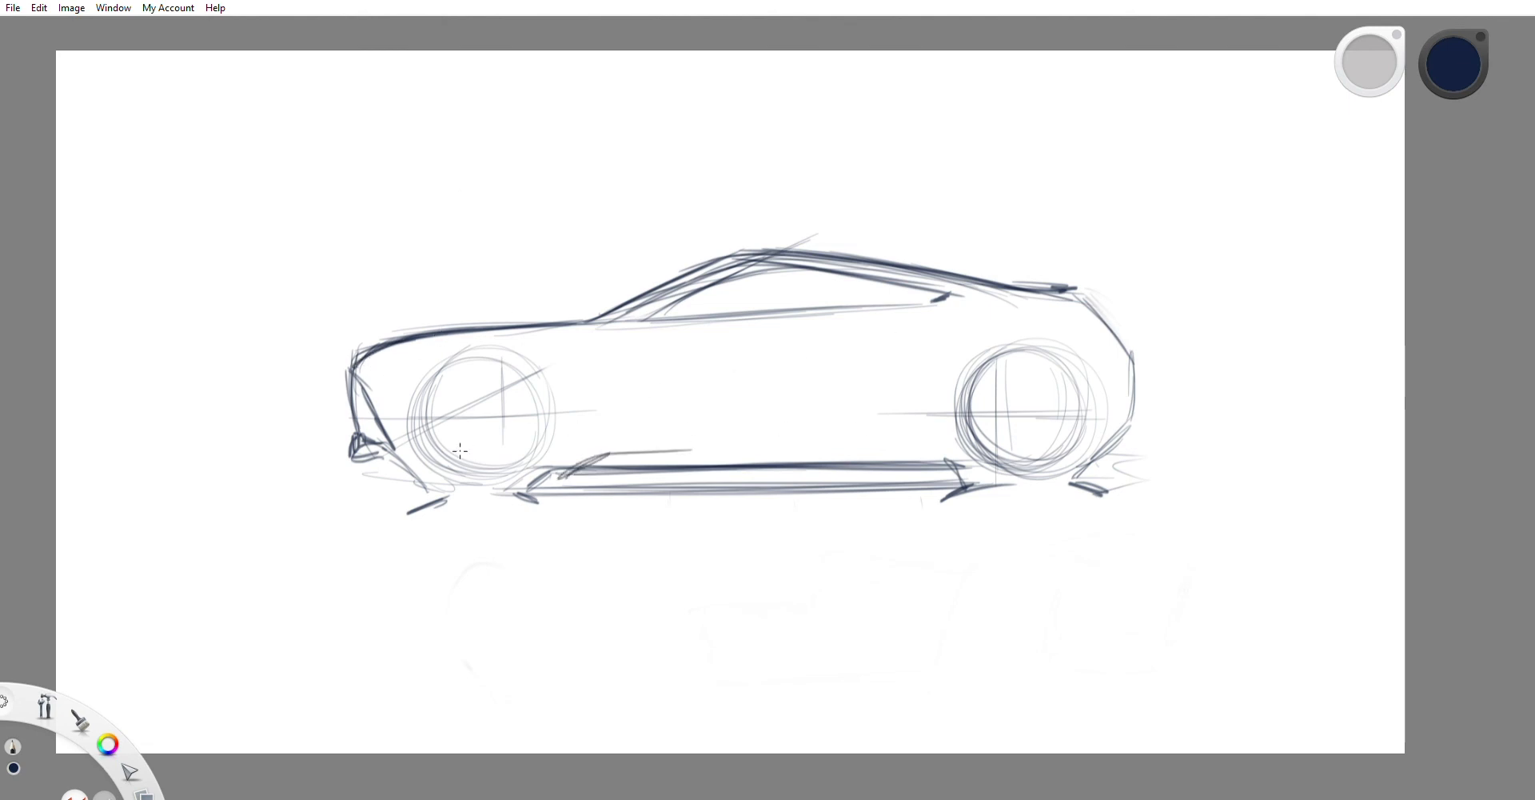
left_click_drag(482, 451, 1082, 409)
key("ctrl+minus")
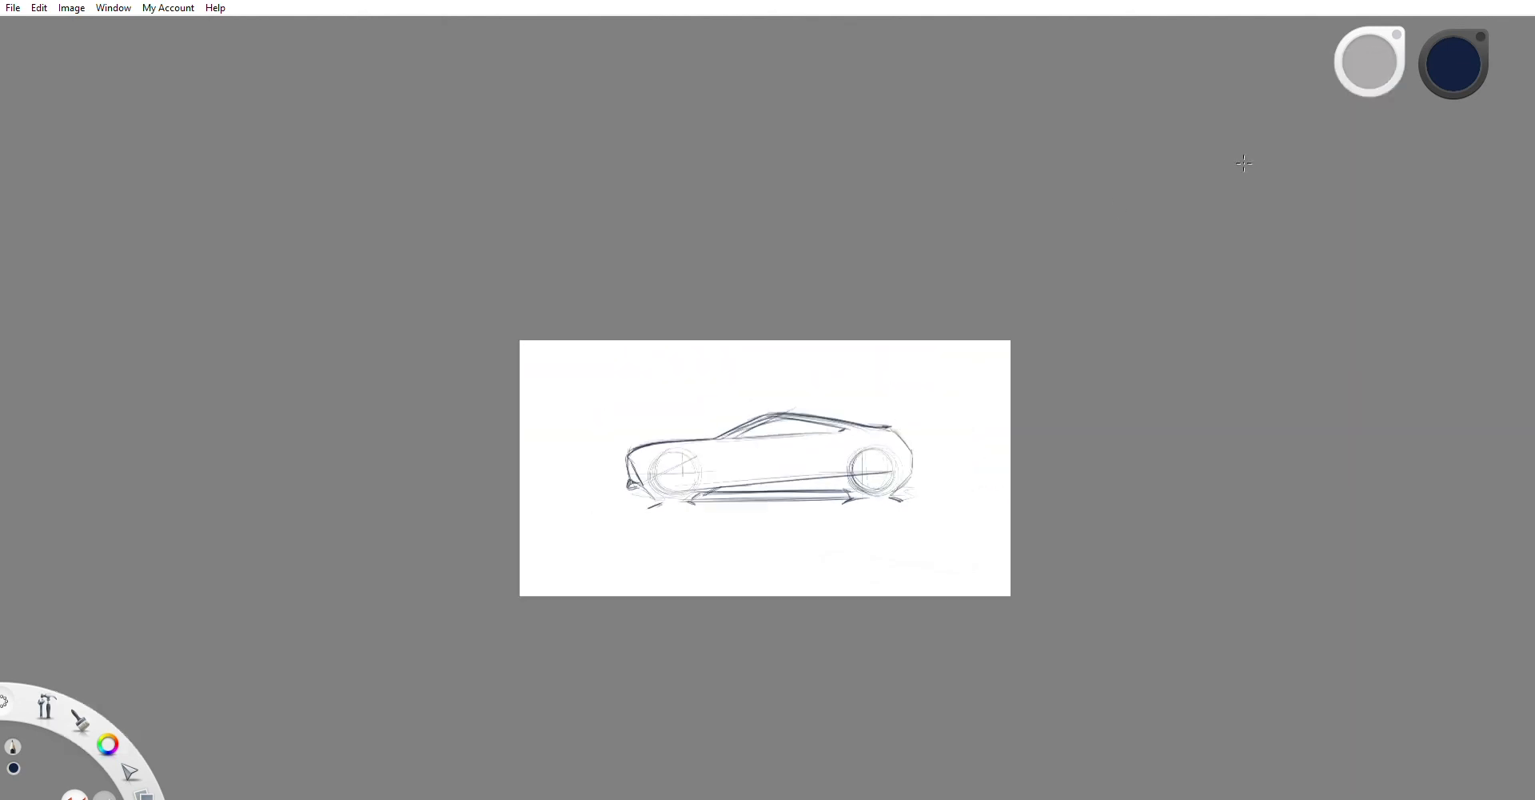
Step: Darken the outlines of the rear and front wheels and go over the side window's beltline
scroll(832, 375, "up", 2)
scroll(811, 498, "up", 3)
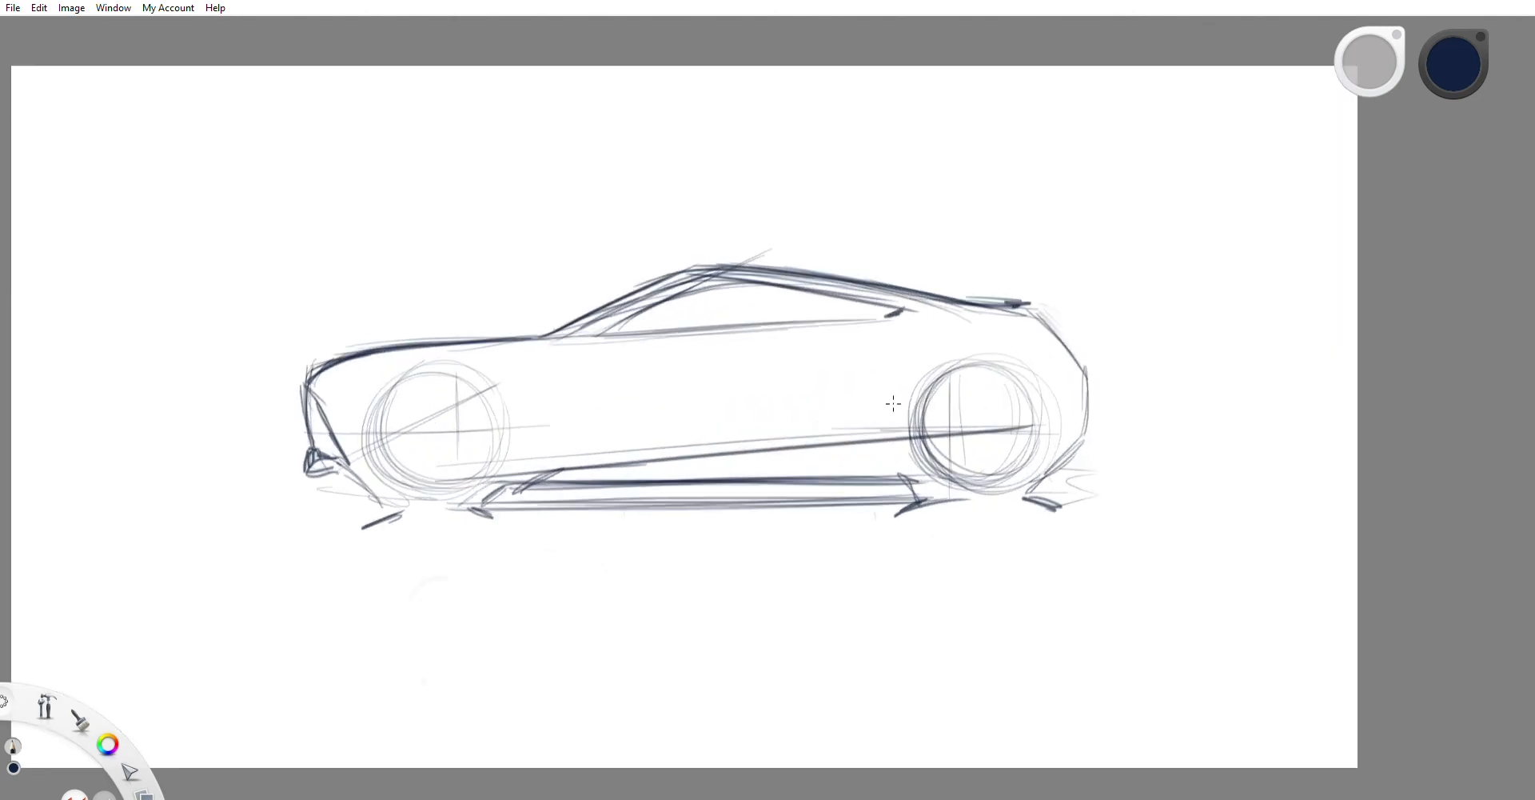
mouse_move(1003, 392)
left_mouse_down()
mouse_move(916, 390)
mouse_move(930, 380)
mouse_move(918, 420)
left_mouse_up()
left_click_drag(951, 368, 918, 440)
mouse_move(376, 414)
left_mouse_down()
mouse_move(438, 375)
mouse_move(385, 390)
left_mouse_up()
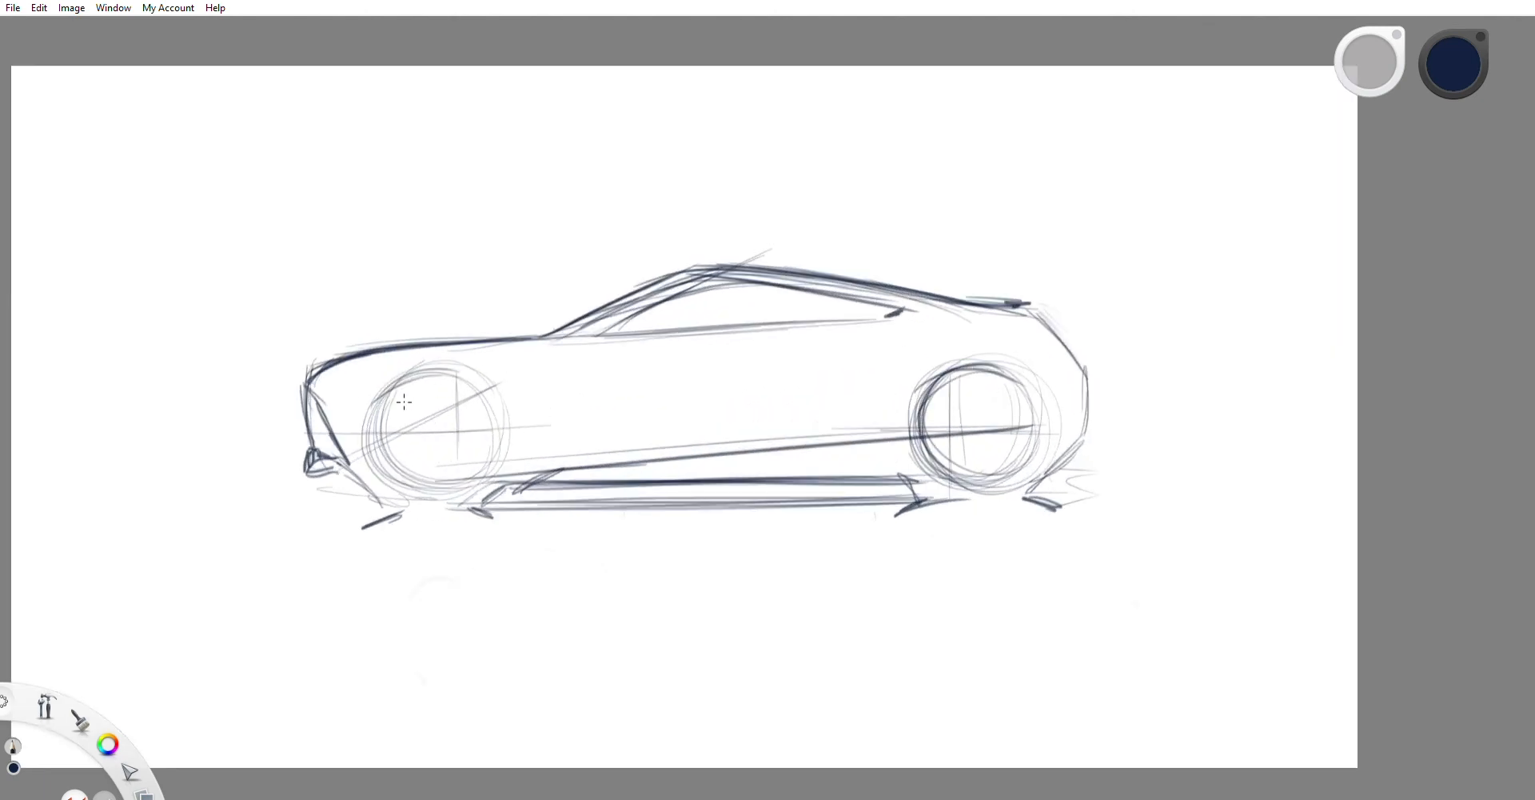
mouse_move(486, 387)
left_mouse_down()
mouse_move(386, 402)
mouse_move(431, 371)
mouse_move(373, 458)
left_mouse_up()
left_click_drag(395, 379, 376, 472)
left_click_drag(598, 336, 836, 328)
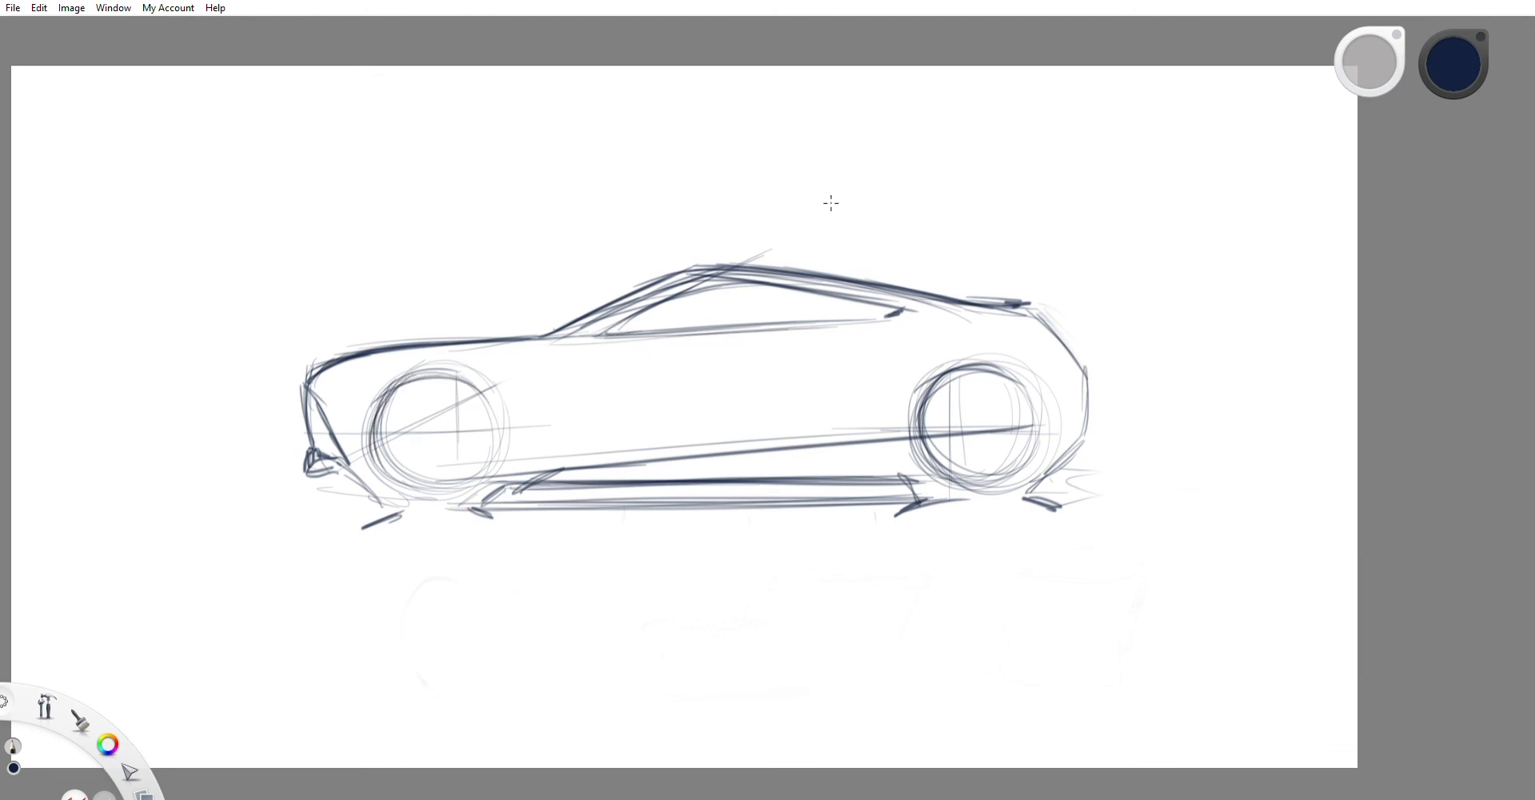
Step: Erase the stray construction strokes between the roofline and the side window, from the windshield base to the rear corner
key("e")
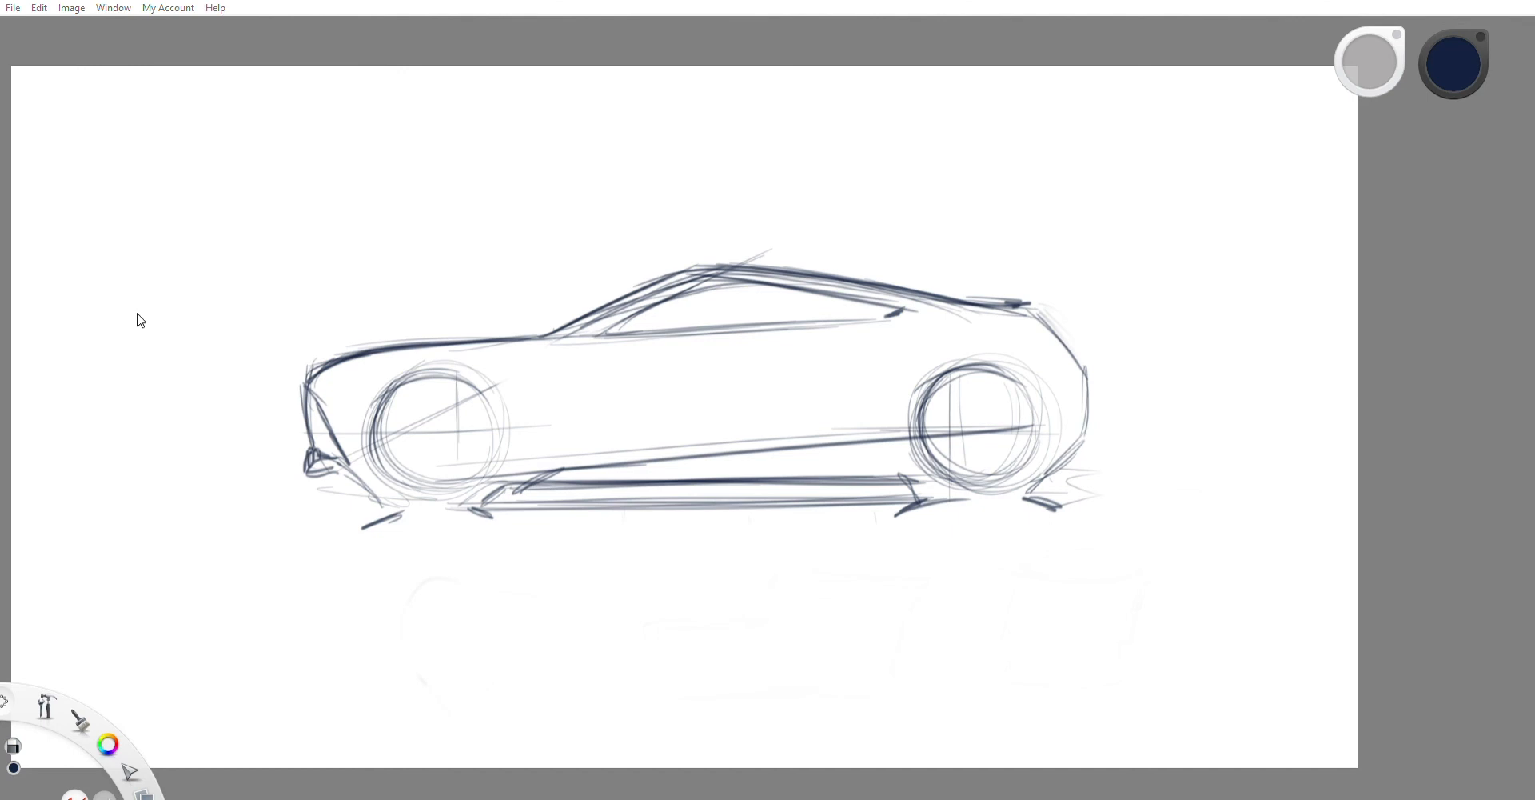
left_click_drag(636, 330, 596, 339)
scroll(330, 319, "up", 4)
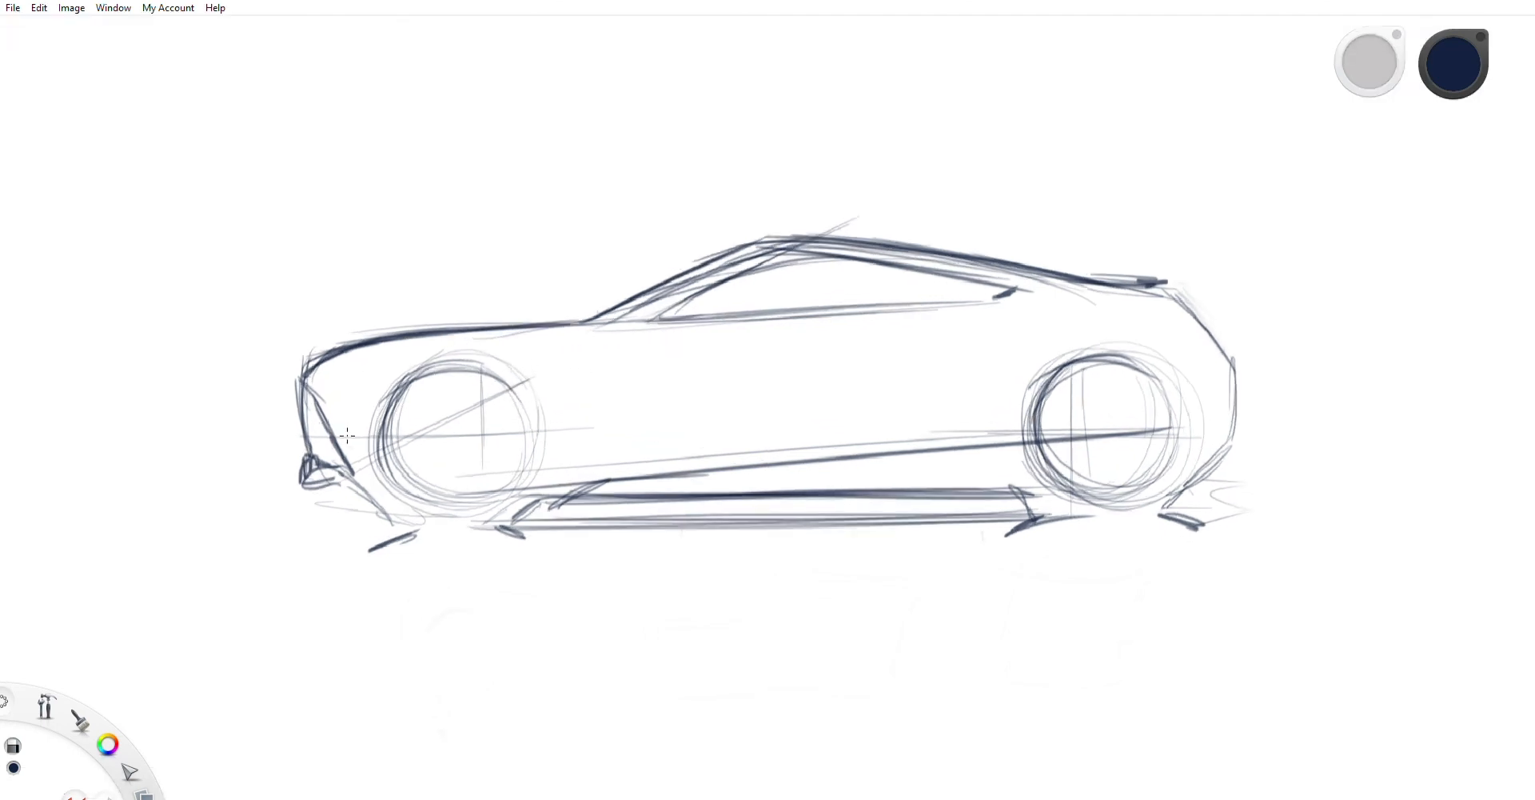
mouse_move(836, 246)
left_mouse_down()
mouse_move(734, 265)
mouse_move(909, 264)
left_mouse_up()
scroll(790, 284, "down", 2)
scroll(1079, 208, "up", 2)
mouse_move(735, 276)
left_mouse_down()
mouse_move(915, 182)
mouse_move(898, 171)
mouse_move(949, 174)
left_mouse_up()
scroll(867, 299, "down", 5)
scroll(1068, 276, "up", 3)
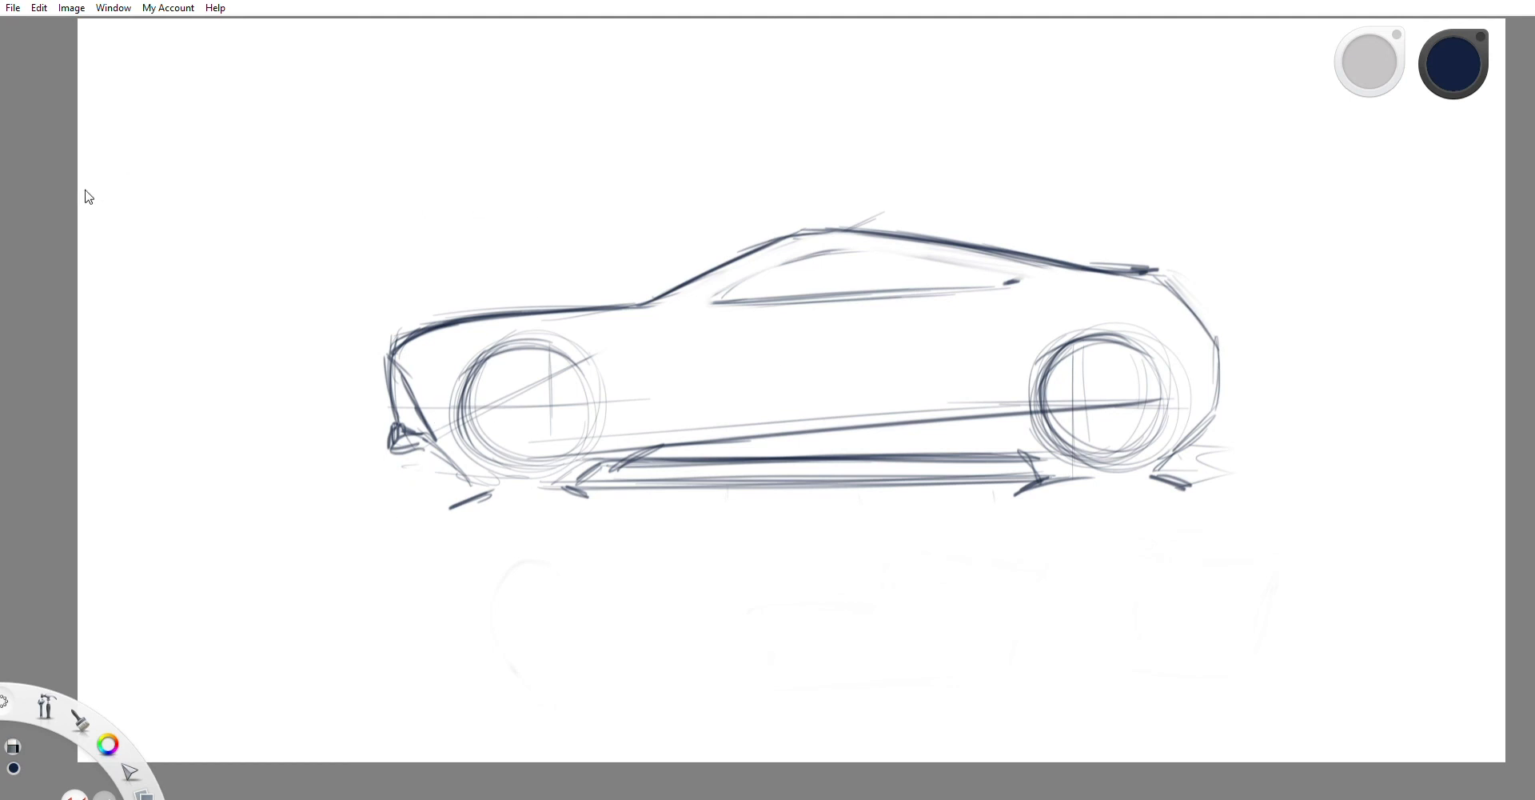
Step: Redraw the side window with the pencil, giving it a bold beltline, a clean arched top and a tapering line beneath the rear roof
scroll(695, 207, "up", 2)
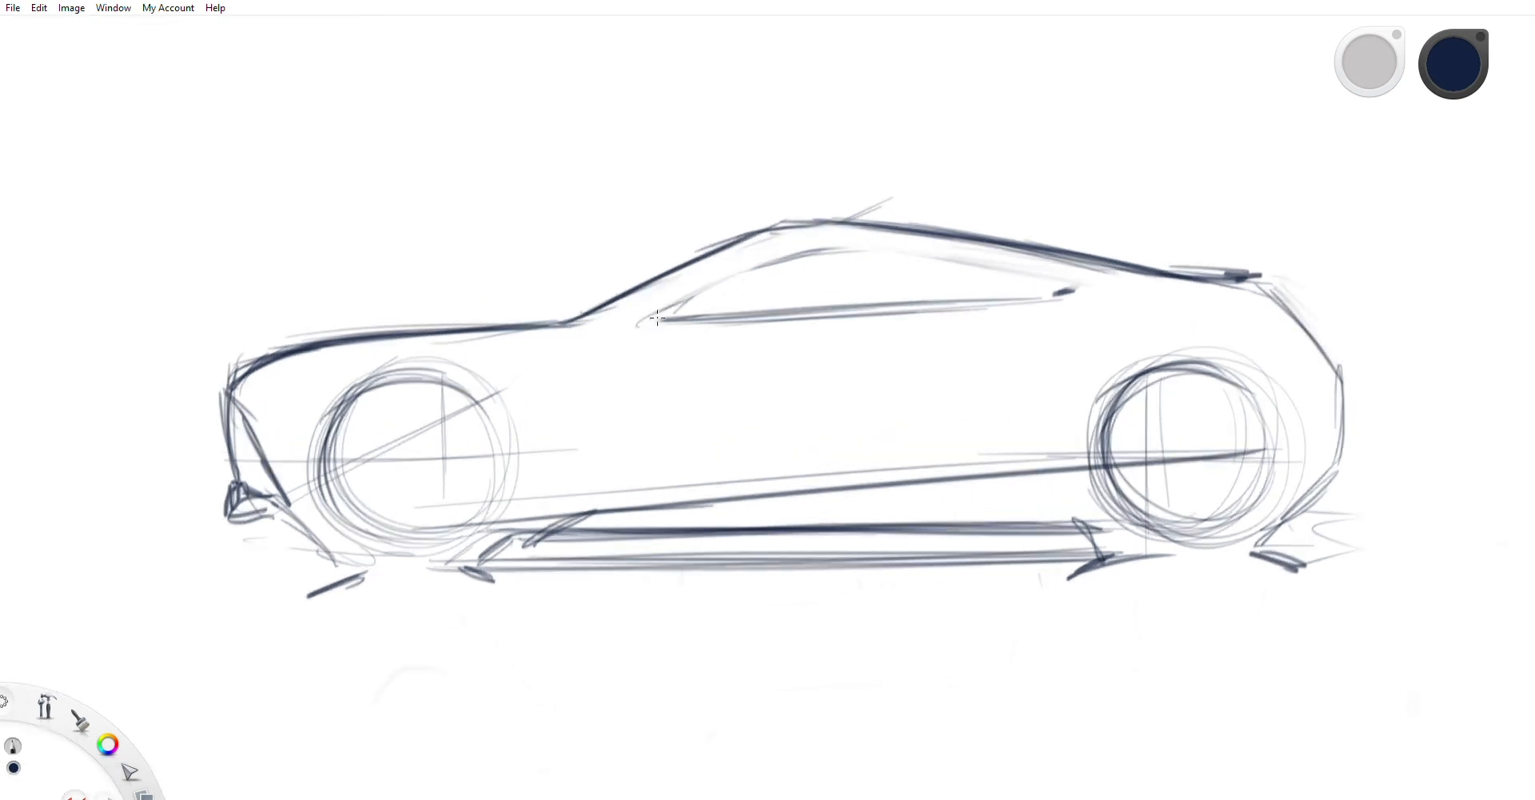
left_click_drag(638, 325, 764, 261)
left_click_drag(644, 313, 796, 252)
mouse_move(653, 310)
left_mouse_down()
mouse_move(821, 249)
mouse_move(960, 262)
left_mouse_up()
mouse_move(785, 261)
left_mouse_down()
mouse_move(905, 251)
mouse_move(823, 246)
mouse_move(1094, 287)
left_mouse_up()
left_click_drag(652, 318, 1165, 289)
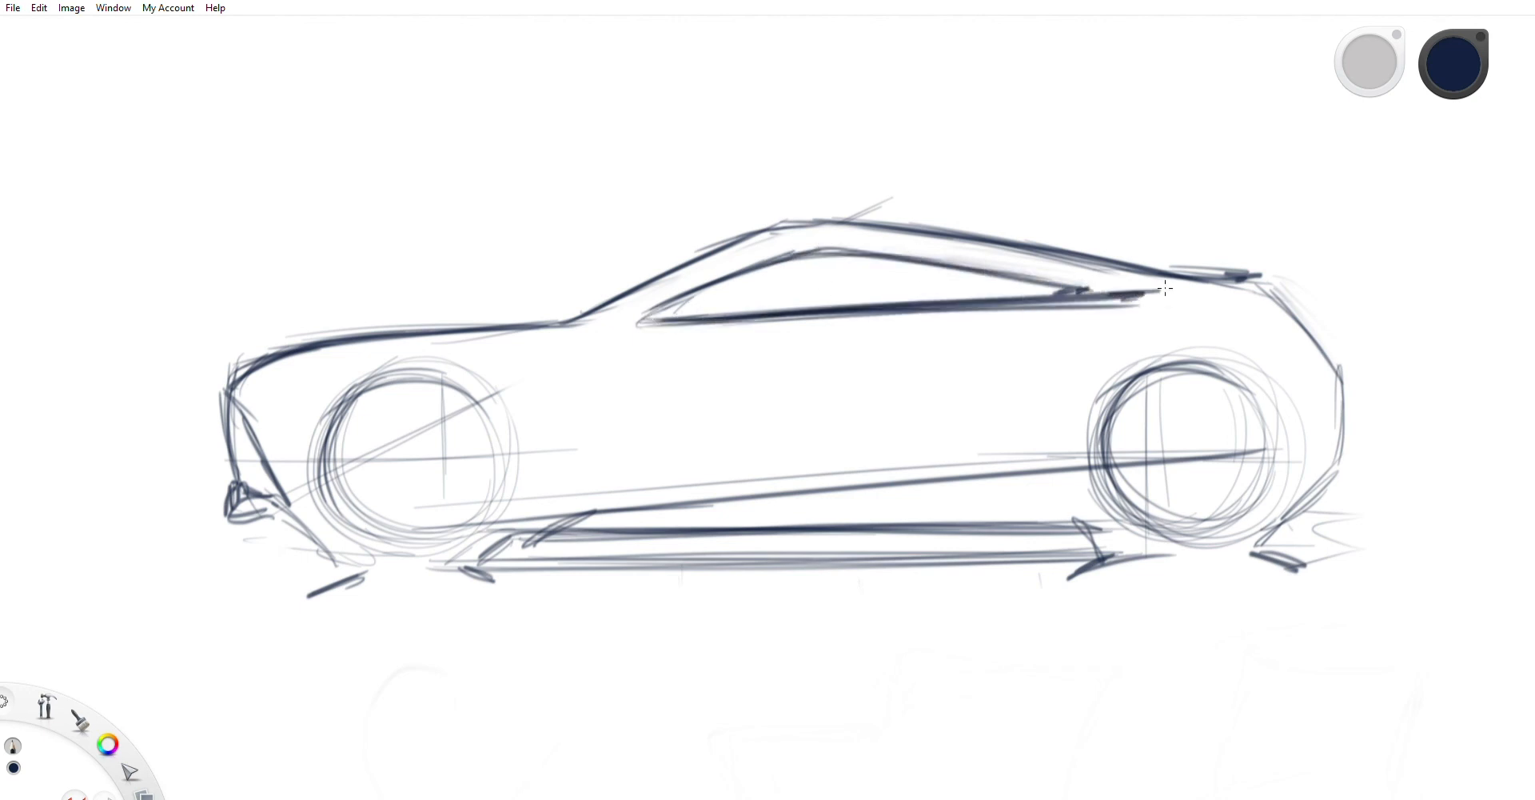
left_click_drag(830, 236, 1222, 298)
scroll(599, 372, "down", 5)
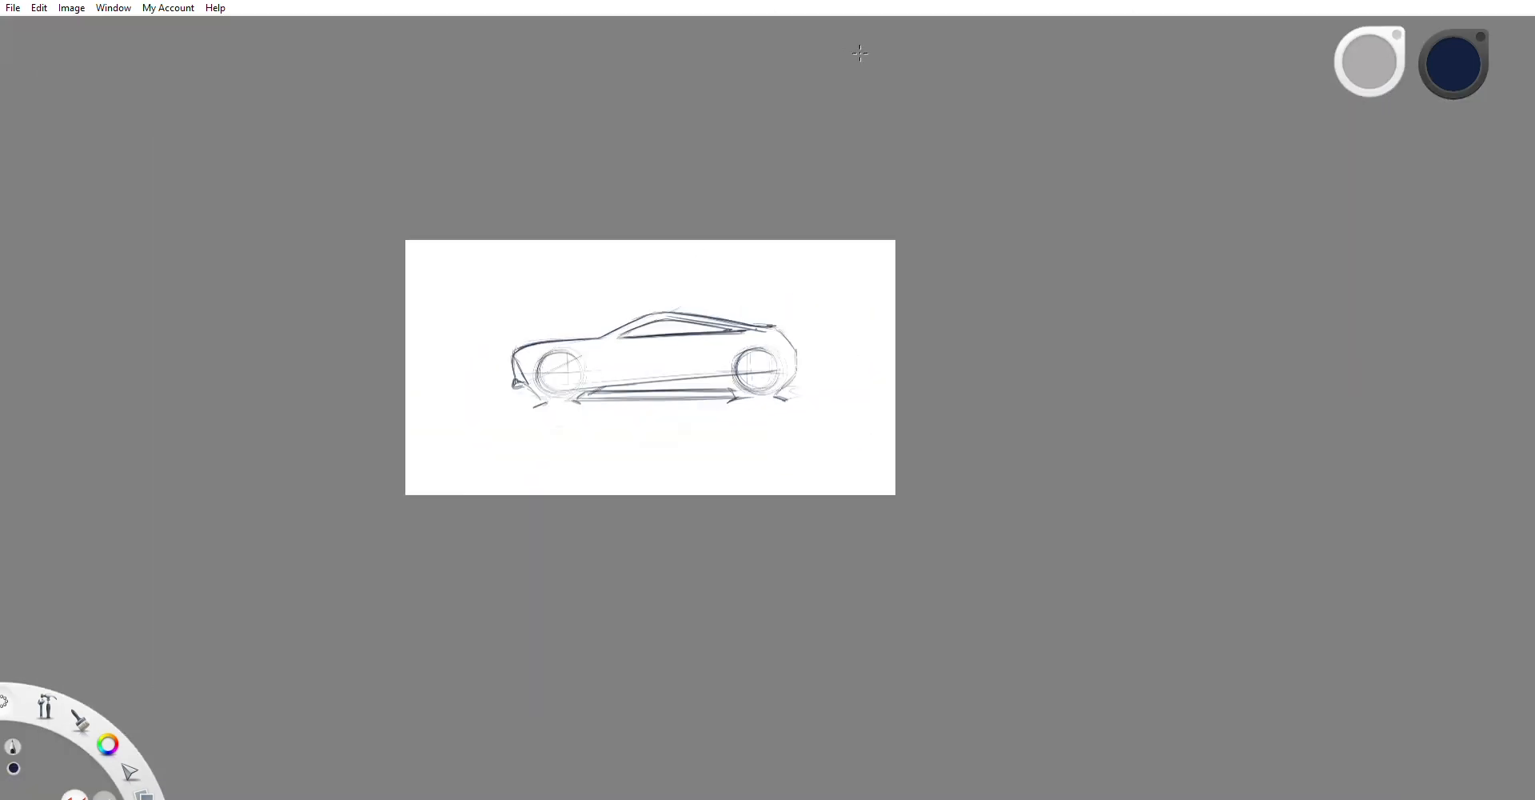
Step: Blend the hood into the windshield with a smooth curve and darken the line over the roof
scroll(519, 313, "up", 6)
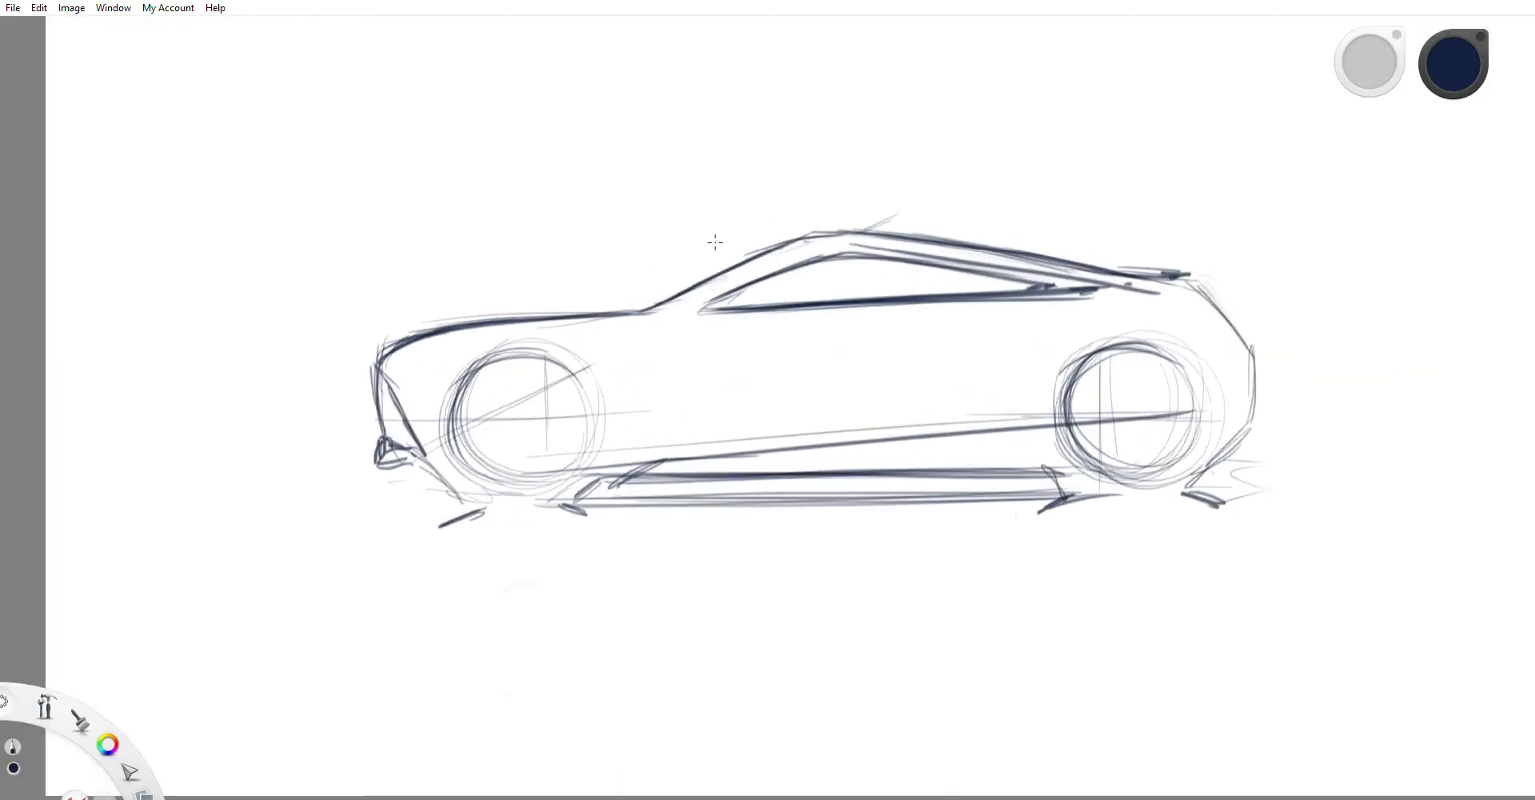
left_click_drag(579, 340, 735, 280)
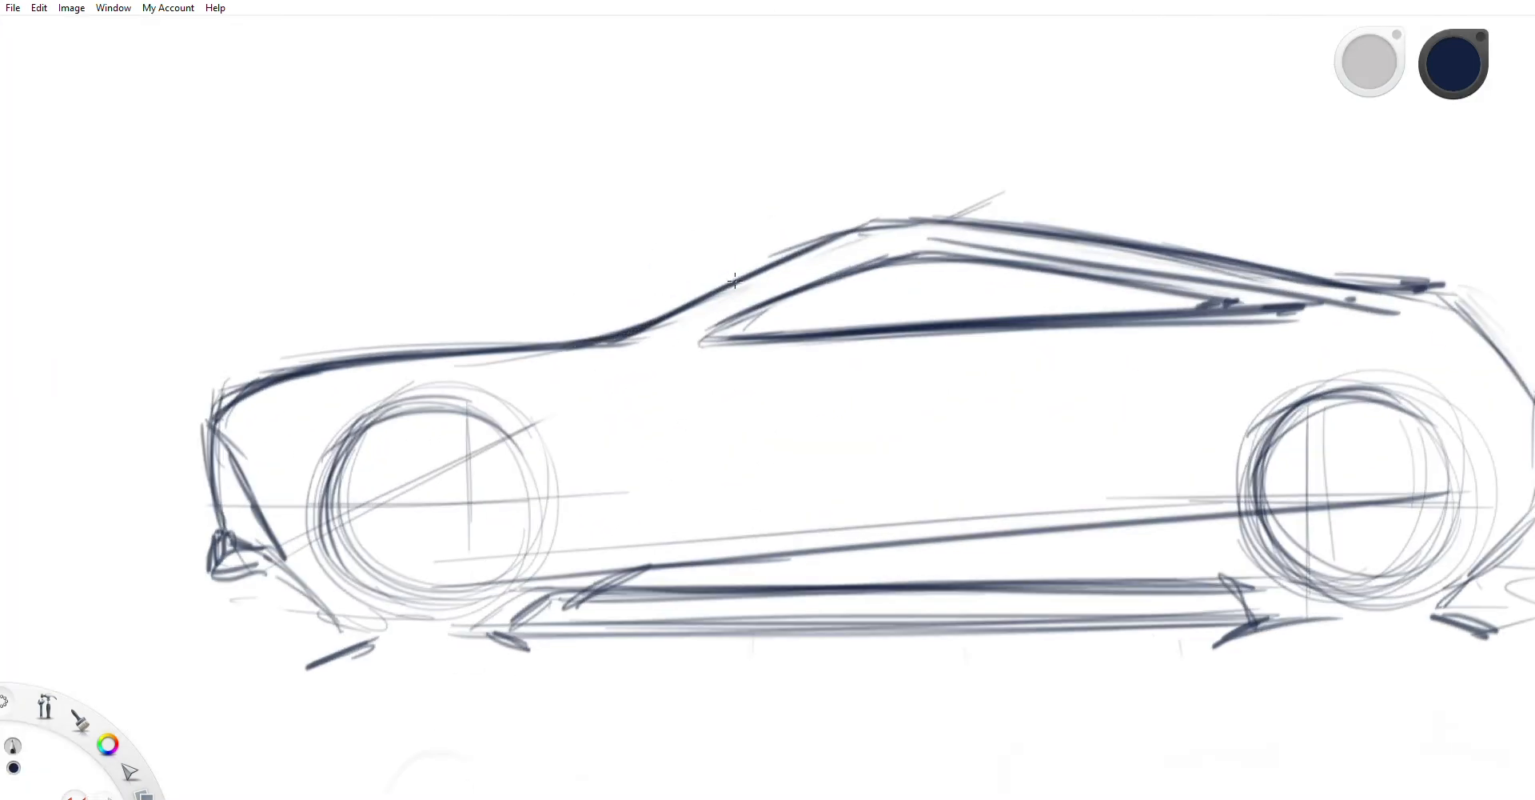
mouse_move(596, 344)
left_mouse_down()
mouse_move(872, 227)
mouse_move(780, 265)
mouse_move(963, 215)
mouse_move(841, 237)
mouse_move(1141, 247)
left_mouse_up()
left_click_drag(980, 223, 1133, 242)
scroll(853, 122, "down", 3)
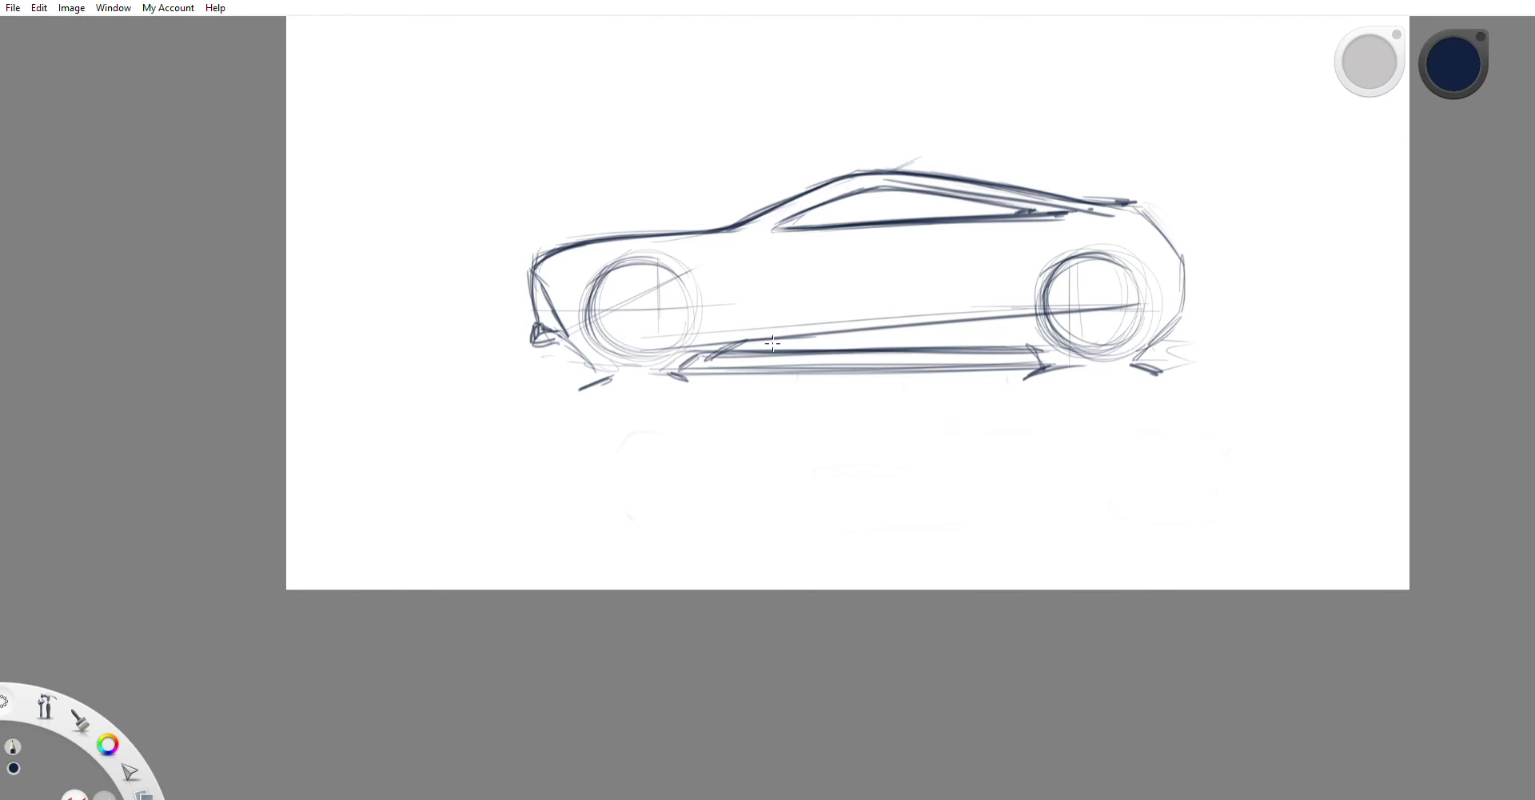
Step: Draw a rising shoulder line between the two wheels and a small headlight at the car's nose
scroll(729, 314, "up", 5)
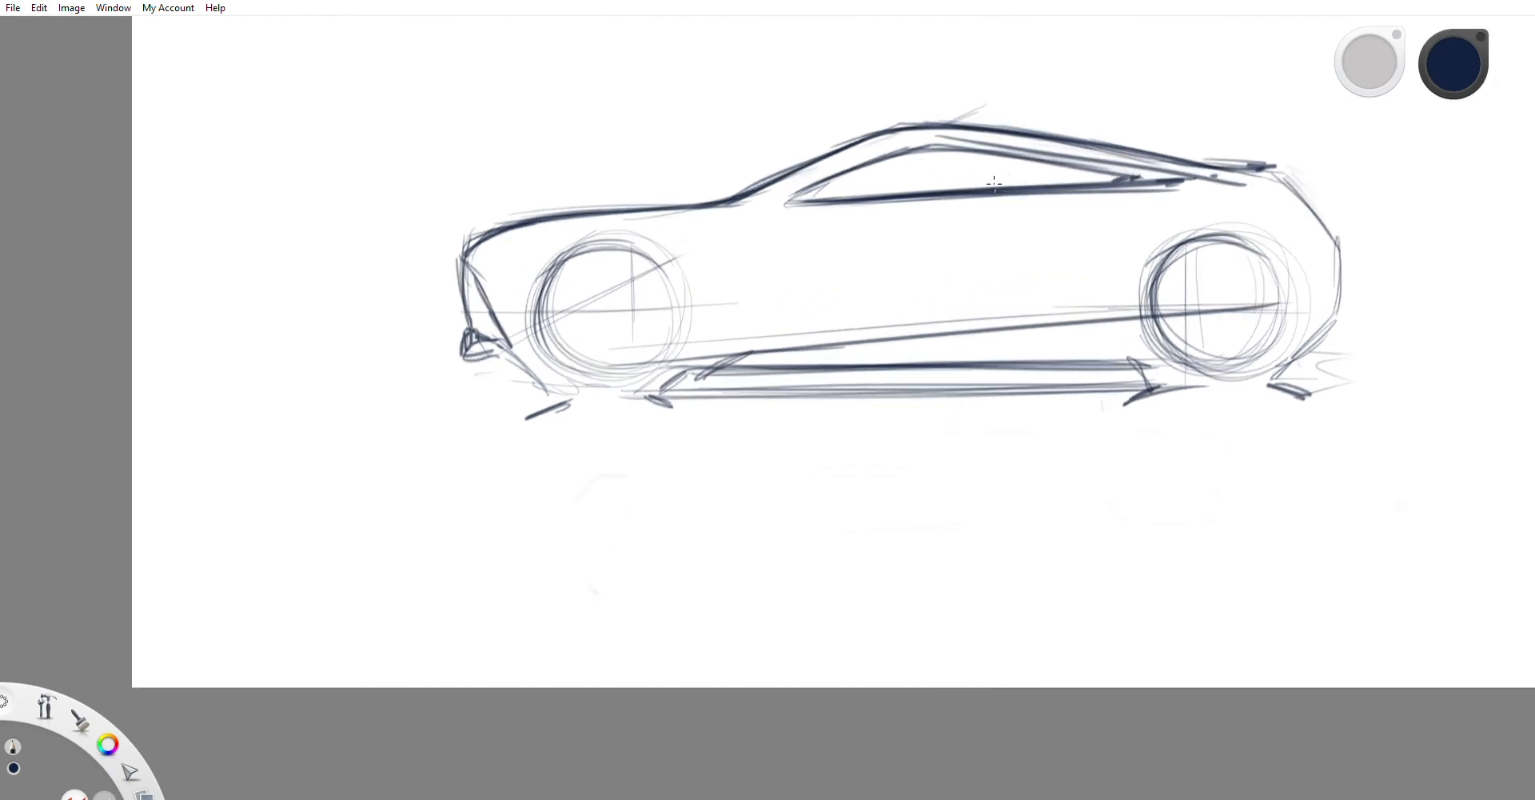
scroll(668, 296, "down", 7)
scroll(1032, 235, "up", 6)
left_click_drag(490, 271, 858, 258)
mouse_move(569, 280)
left_mouse_down()
mouse_move(957, 251)
mouse_move(928, 254)
left_mouse_up()
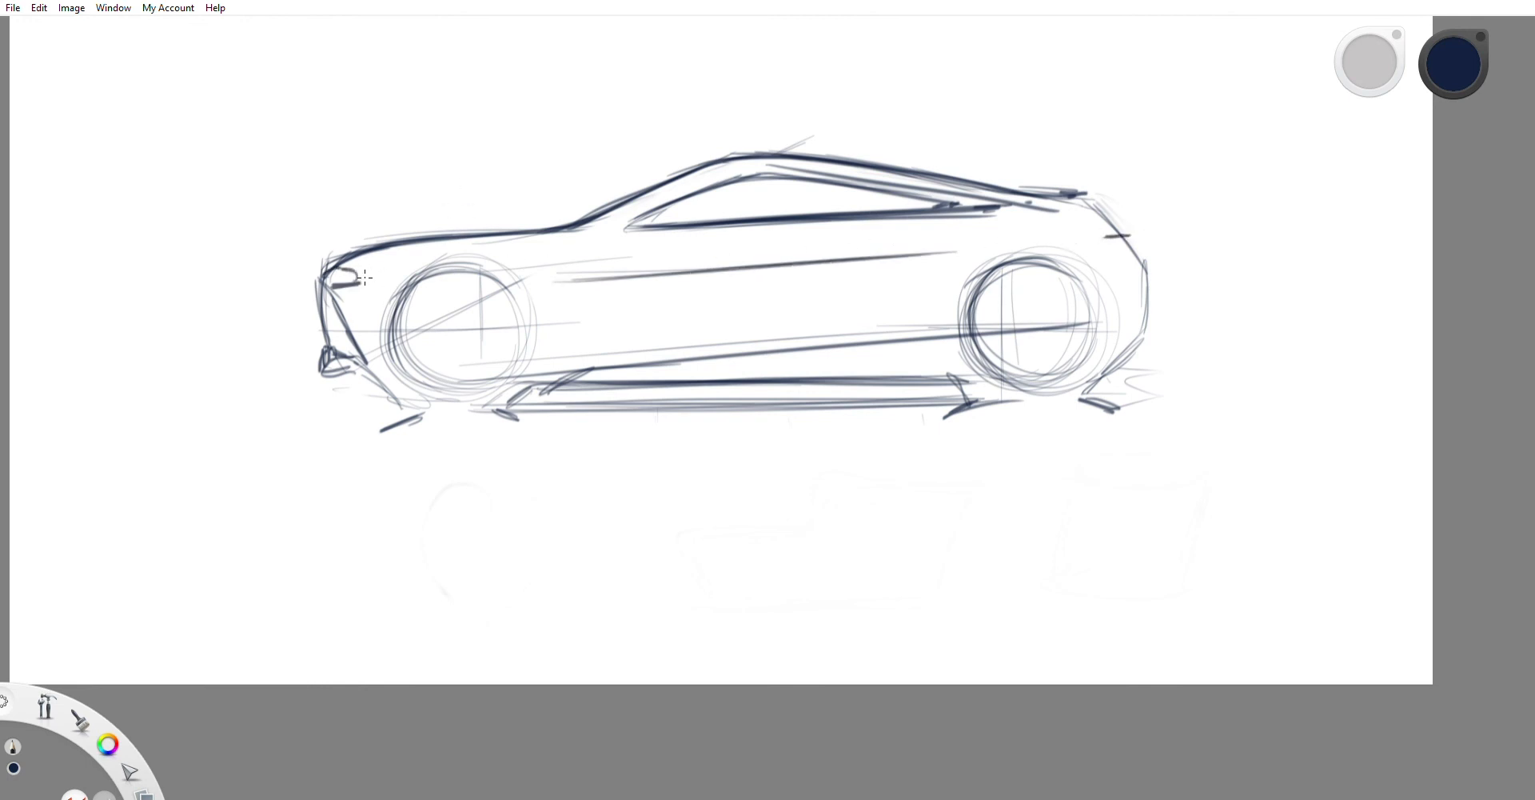
Step: Sketch the taillight, thicken the rear bumper edge and darken the lip beneath the front intake
mouse_move(1094, 199)
left_mouse_down()
mouse_move(1080, 228)
mouse_move(1126, 236)
mouse_move(1091, 200)
mouse_move(1102, 240)
mouse_move(1127, 234)
mouse_move(1142, 326)
left_mouse_up()
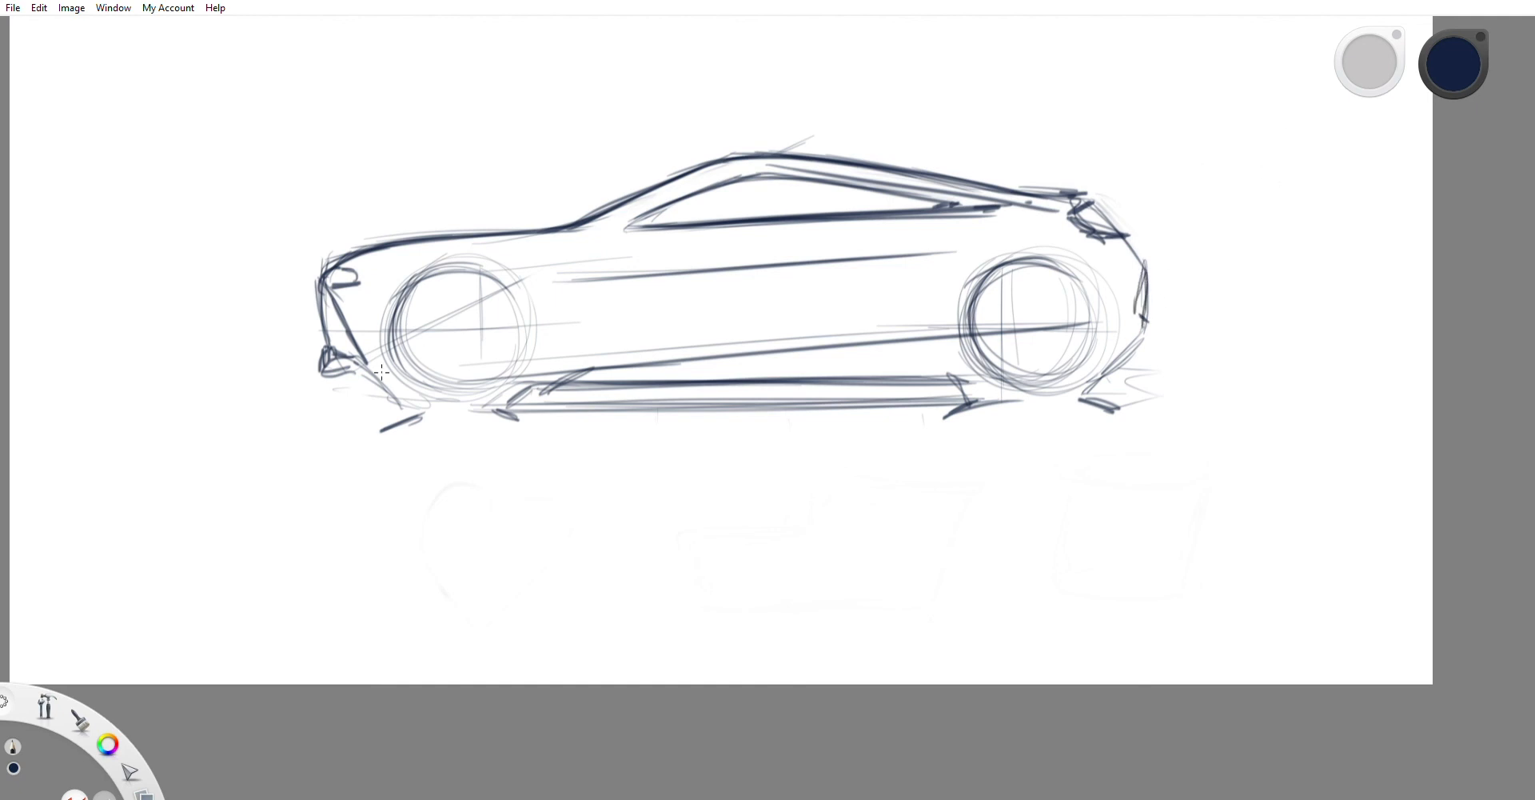
left_click_drag(321, 373, 355, 379)
scroll(413, 312, "down", 5)
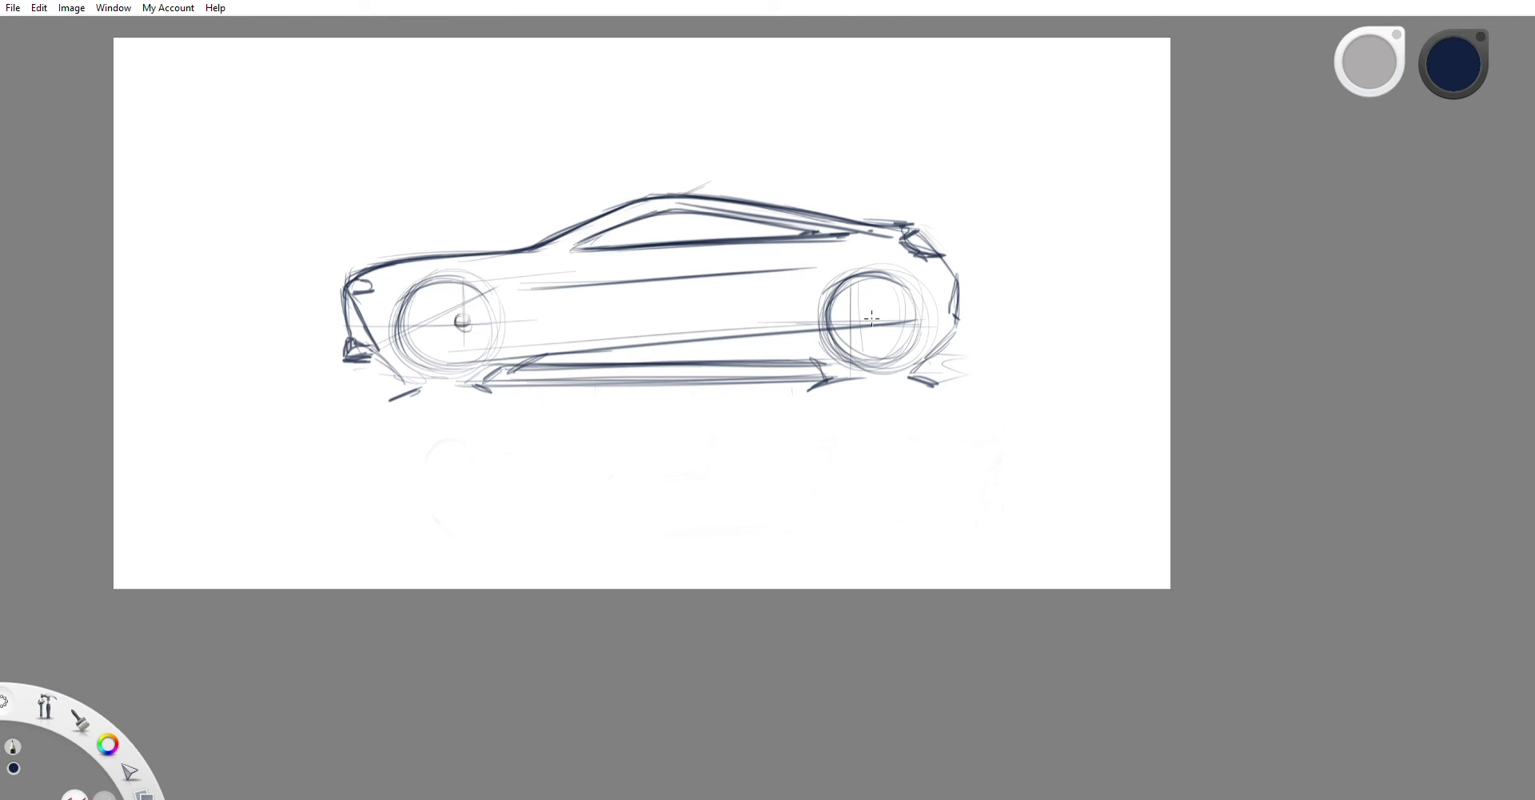
Step: Draw a small center hub and five rounded spoke shapes in each of the front and rear wheels
left_click_drag(874, 310, 872, 307)
mouse_move(459, 336)
left_mouse_down()
mouse_move(500, 305)
mouse_move(418, 326)
mouse_move(472, 263)
mouse_move(492, 310)
mouse_move(437, 282)
left_mouse_up()
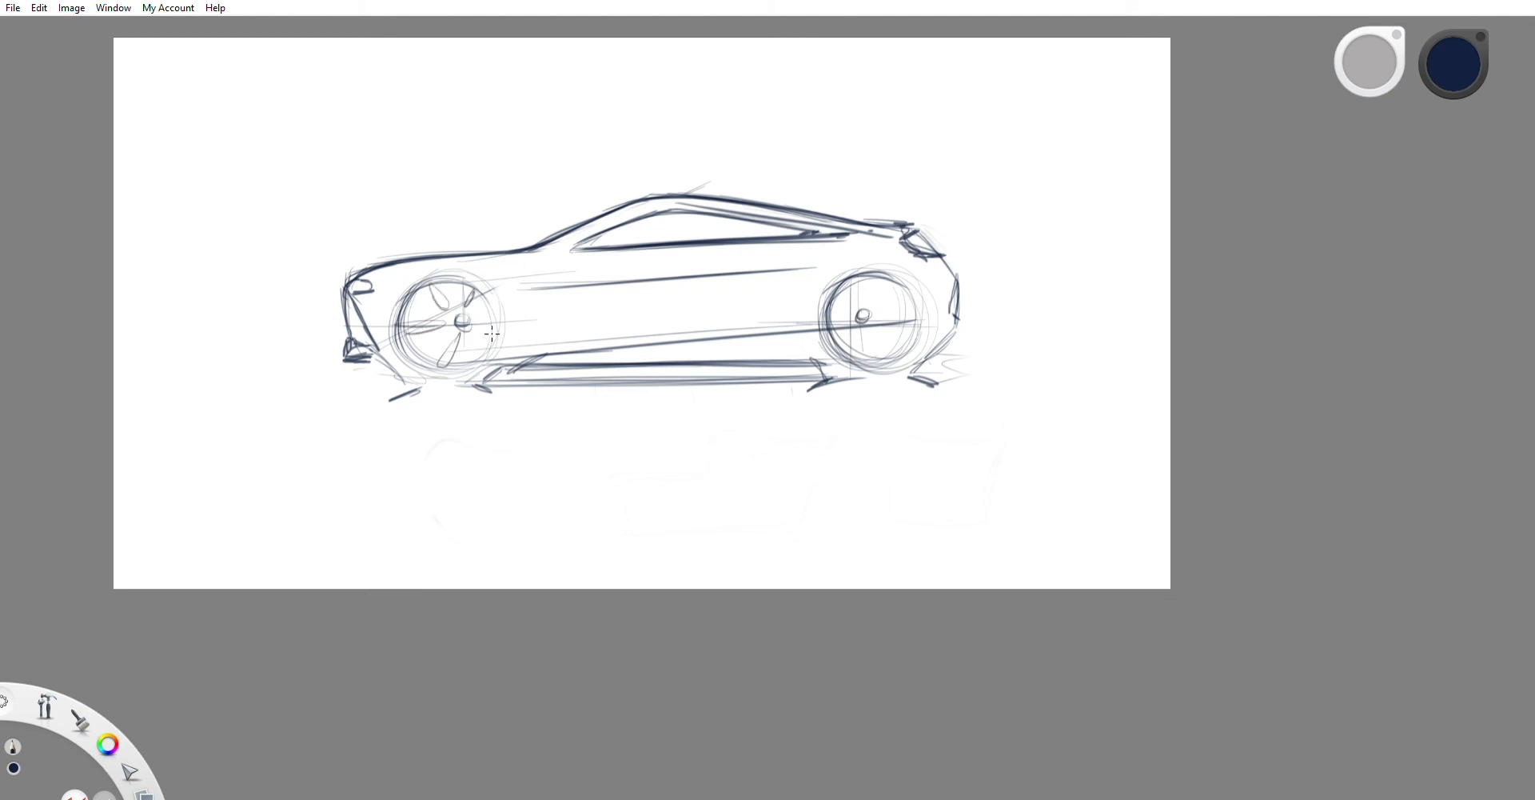
left_click_drag(479, 327, 491, 349)
mouse_move(846, 356)
left_mouse_down()
mouse_move(861, 338)
mouse_move(898, 356)
left_mouse_up()
left_click_drag(892, 304, 882, 306)
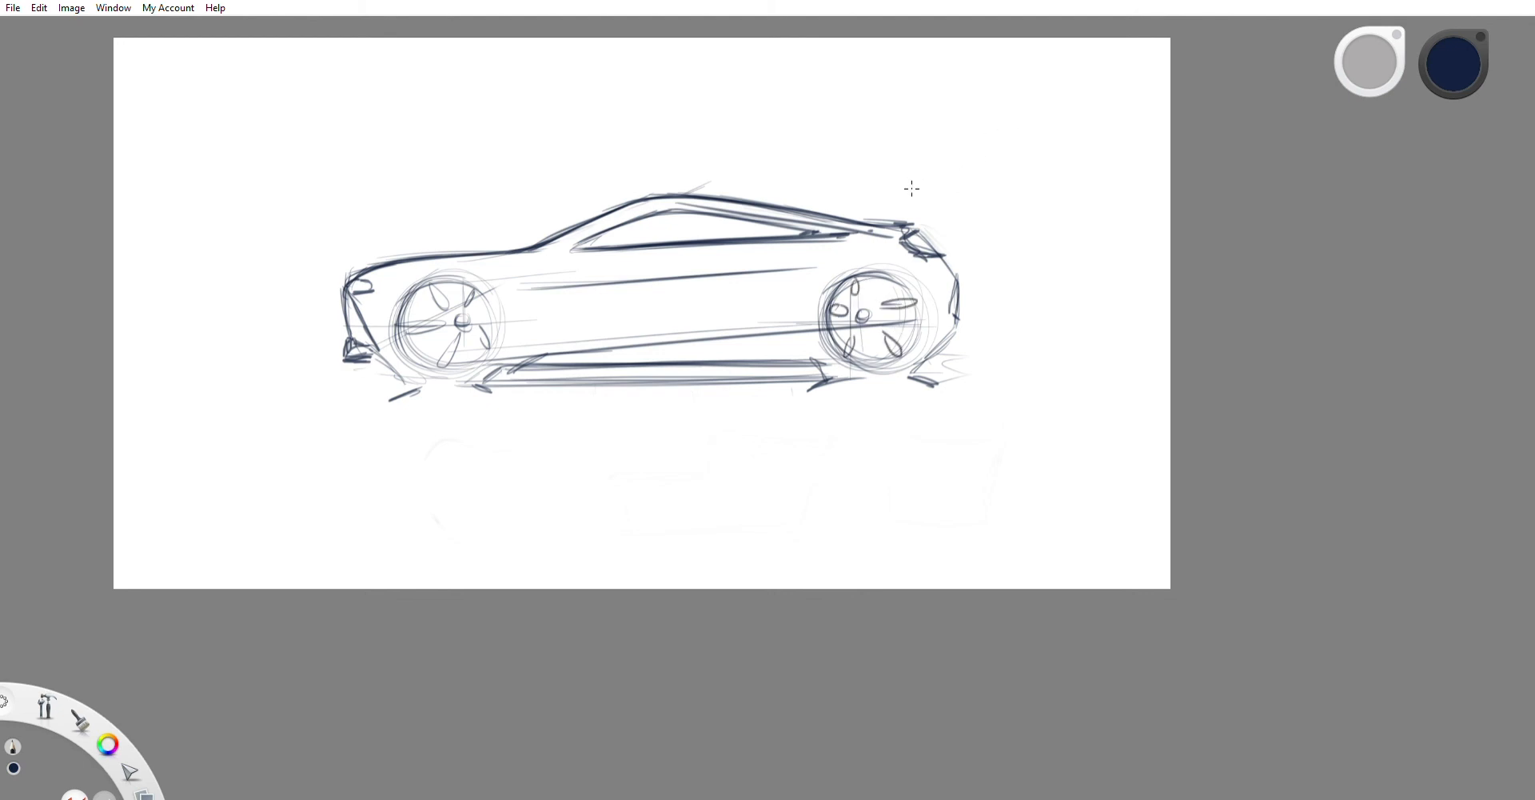
scroll(912, 188, "down", 3)
Step: Add pointed creases at both ends of the shoulder line and a raised fender line over the front wheel
scroll(688, 297, "up", 5)
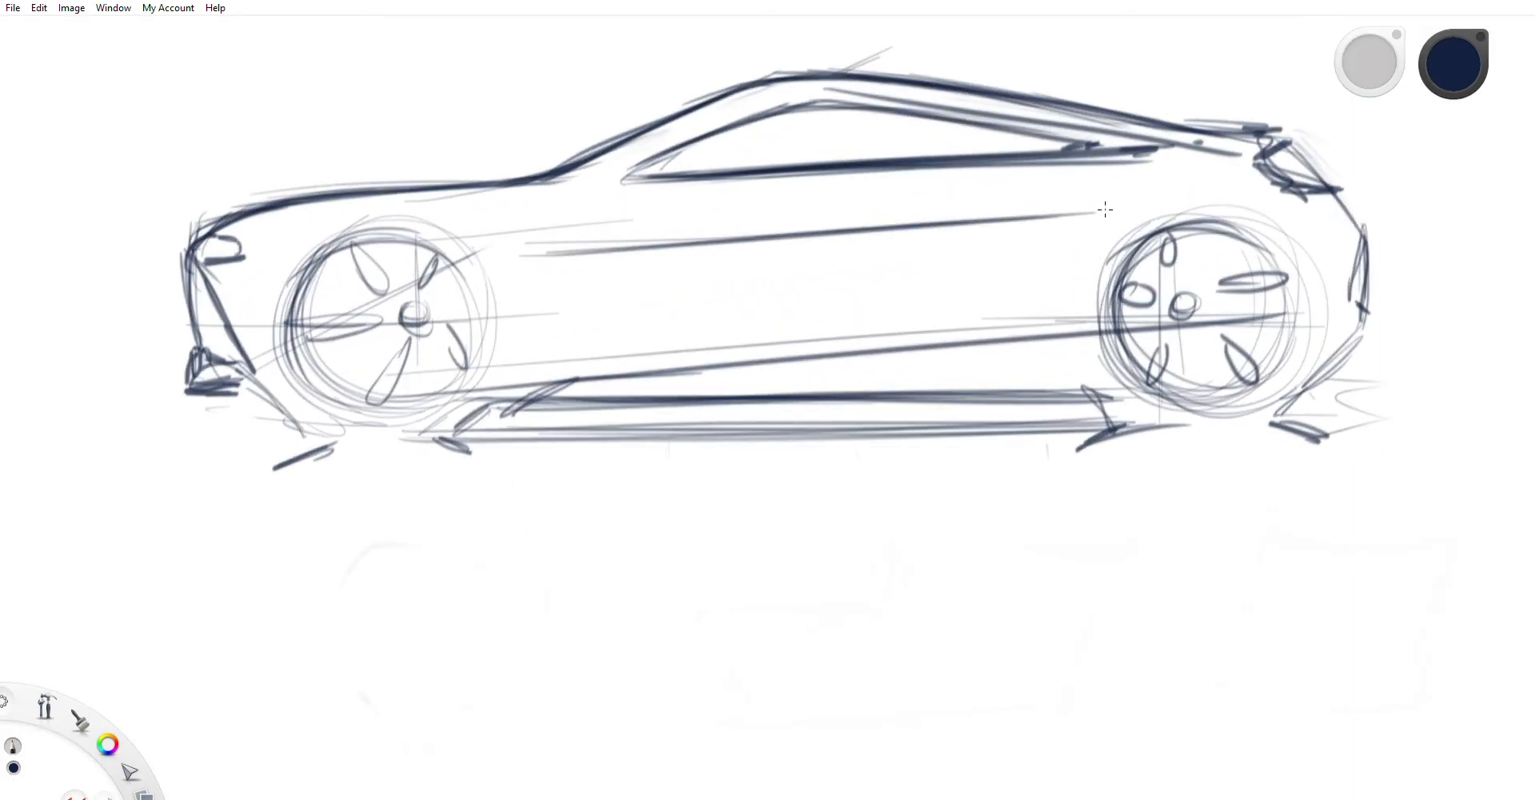
left_click_drag(1105, 210, 1063, 191)
left_click_drag(555, 242, 335, 179)
scroll(696, 123, "down", 5)
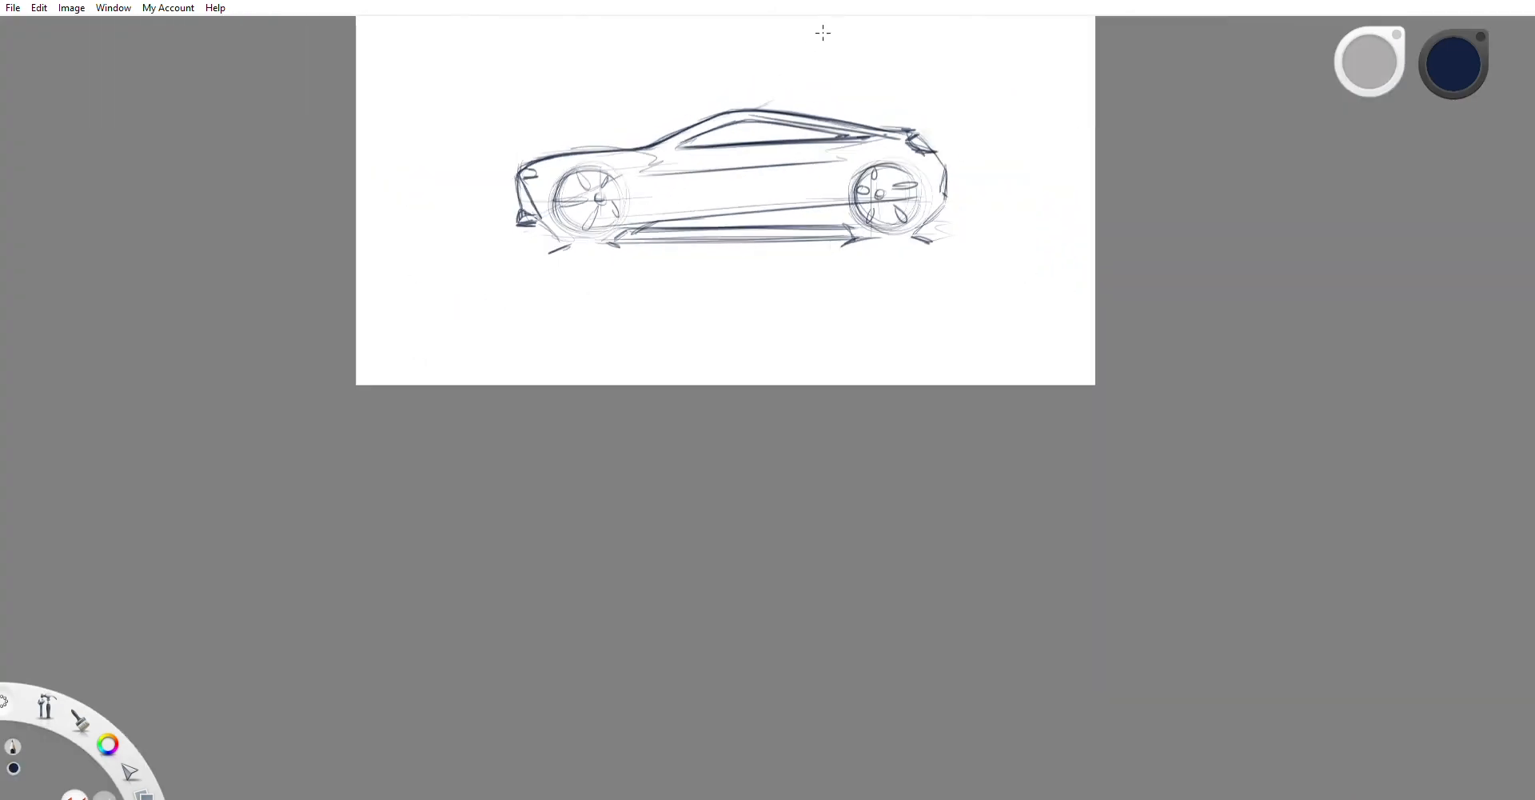
Step: Sketch a curved lower-side crease that sweeps from behind the front wheel to just ahead of the rear wheel
scroll(805, 146, "up", 3)
scroll(564, 244, "up", 2)
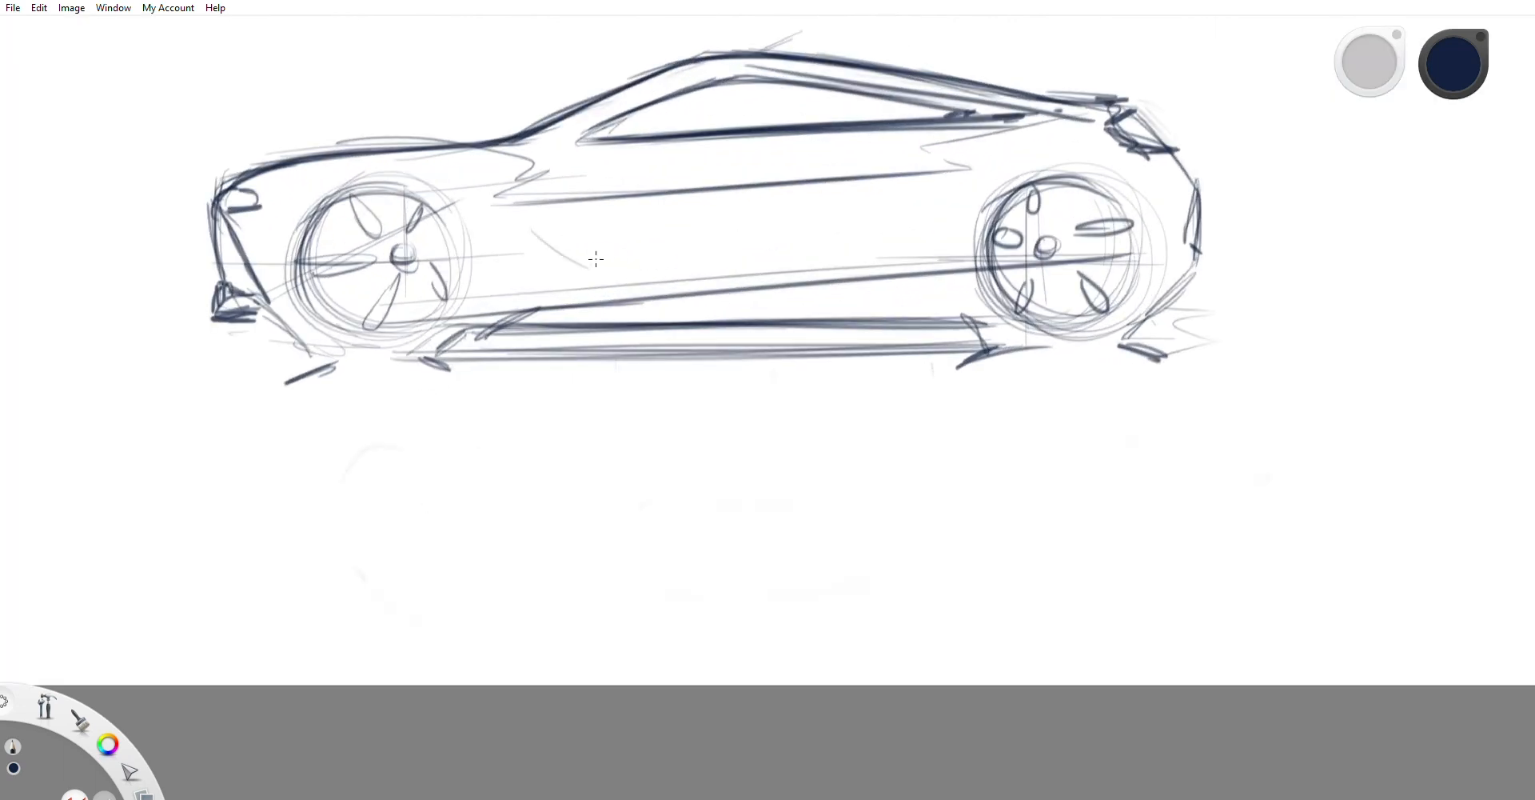
left_click_drag(595, 258, 892, 243)
left_click_drag(940, 182, 863, 264)
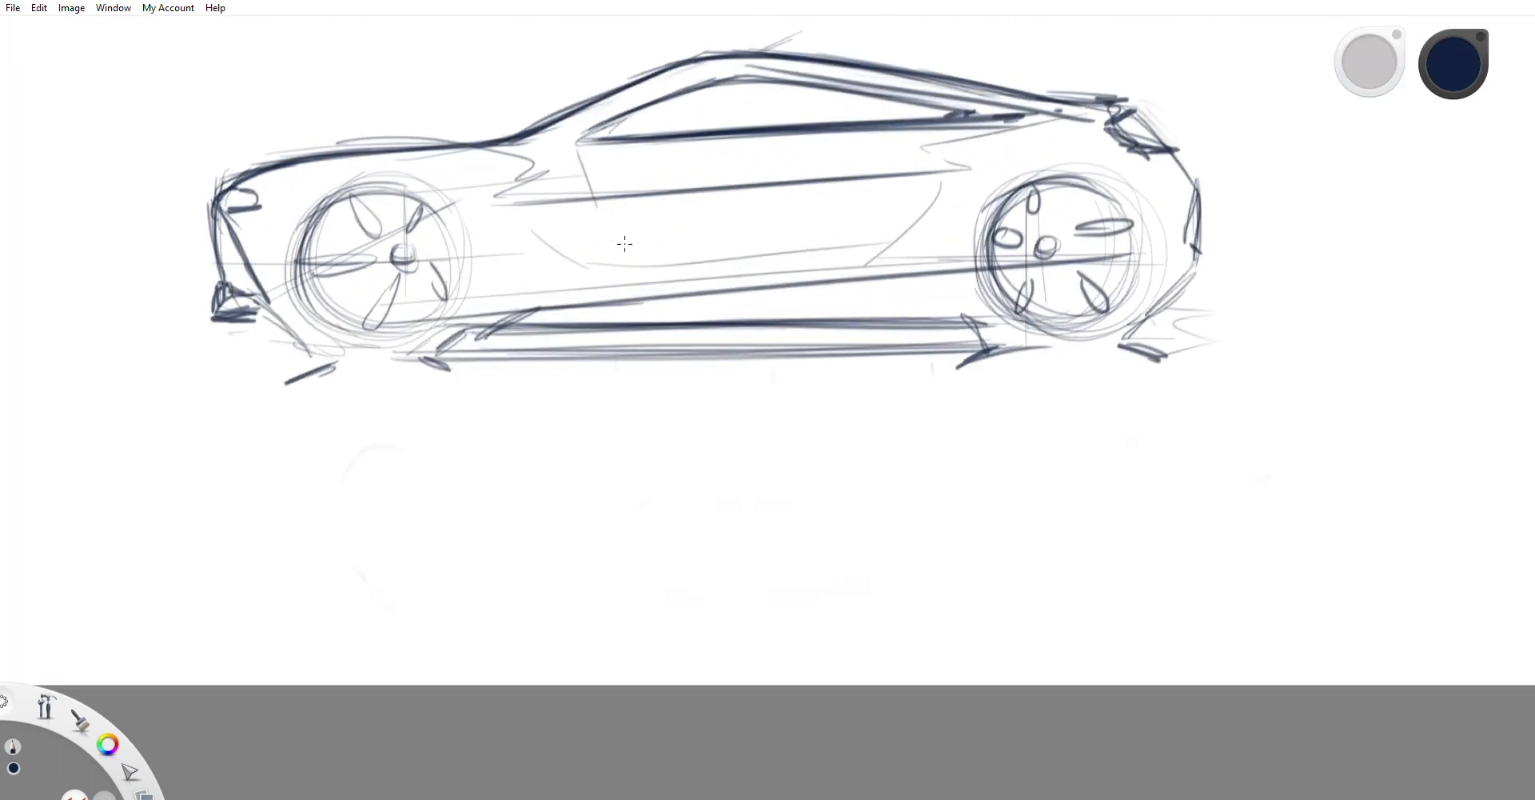
Step: Draw the door's front and rear shut lines down from the side window and darken its lower edge
mouse_move(593, 196)
left_mouse_down()
mouse_move(618, 273)
mouse_move(892, 262)
left_mouse_up()
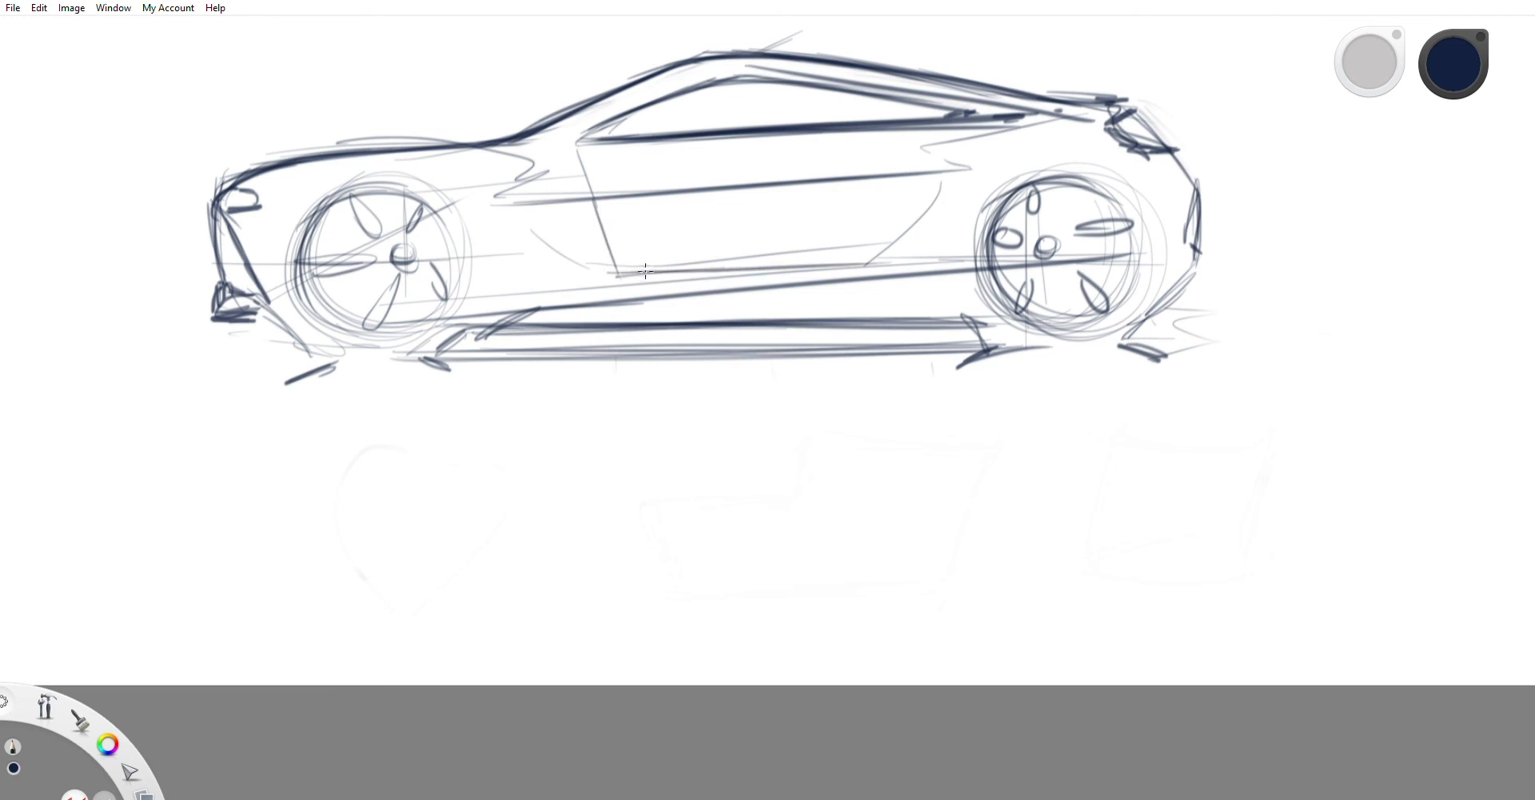
left_click_drag(650, 277, 866, 264)
left_click_drag(864, 97, 876, 113)
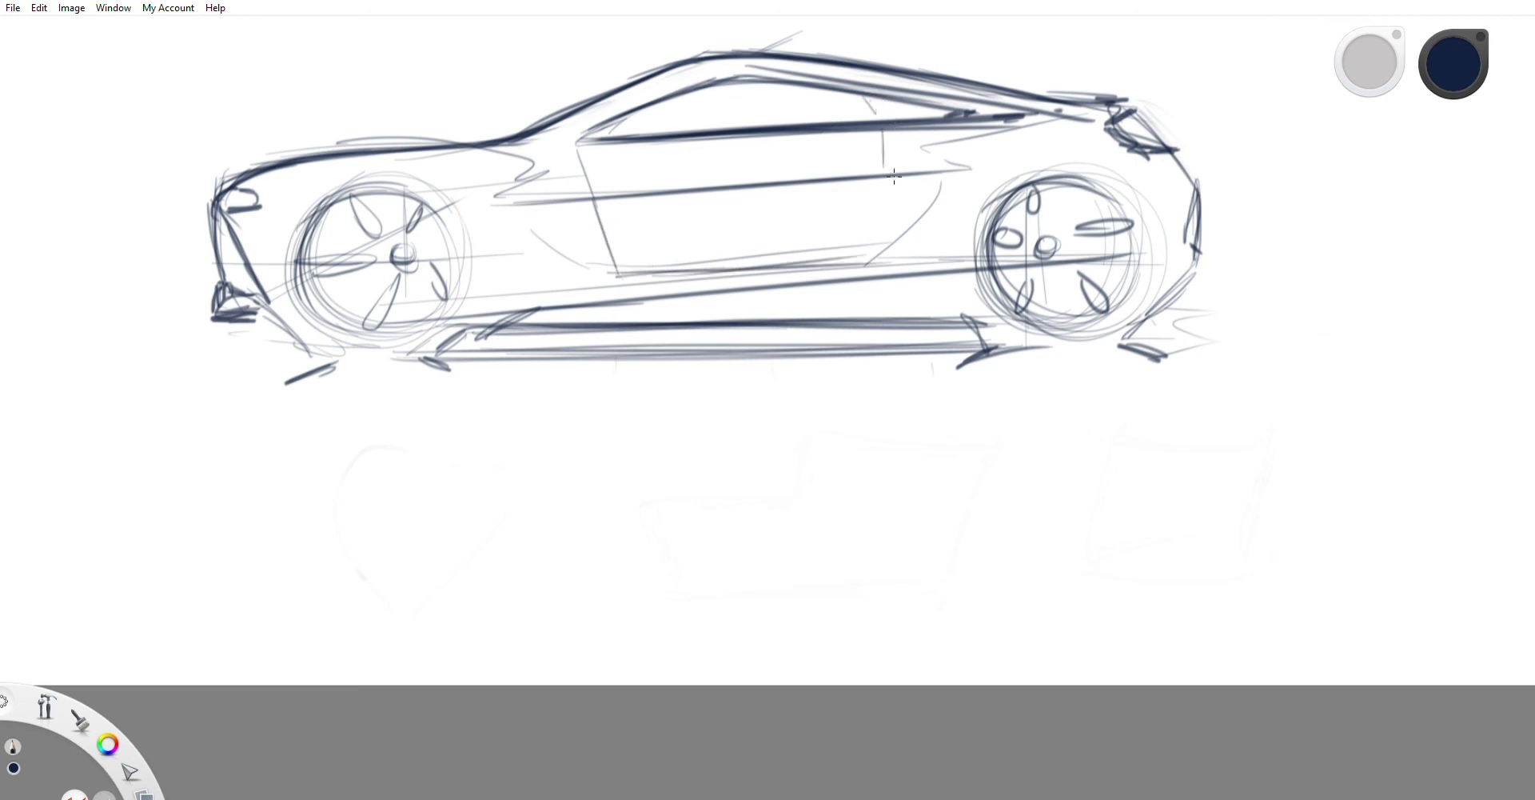
left_click_drag(890, 183, 866, 264)
mouse_move(617, 272)
left_mouse_down()
mouse_move(888, 261)
mouse_move(851, 258)
left_mouse_up()
left_click_drag(571, 279, 873, 257)
scroll(821, 131, "down", 5)
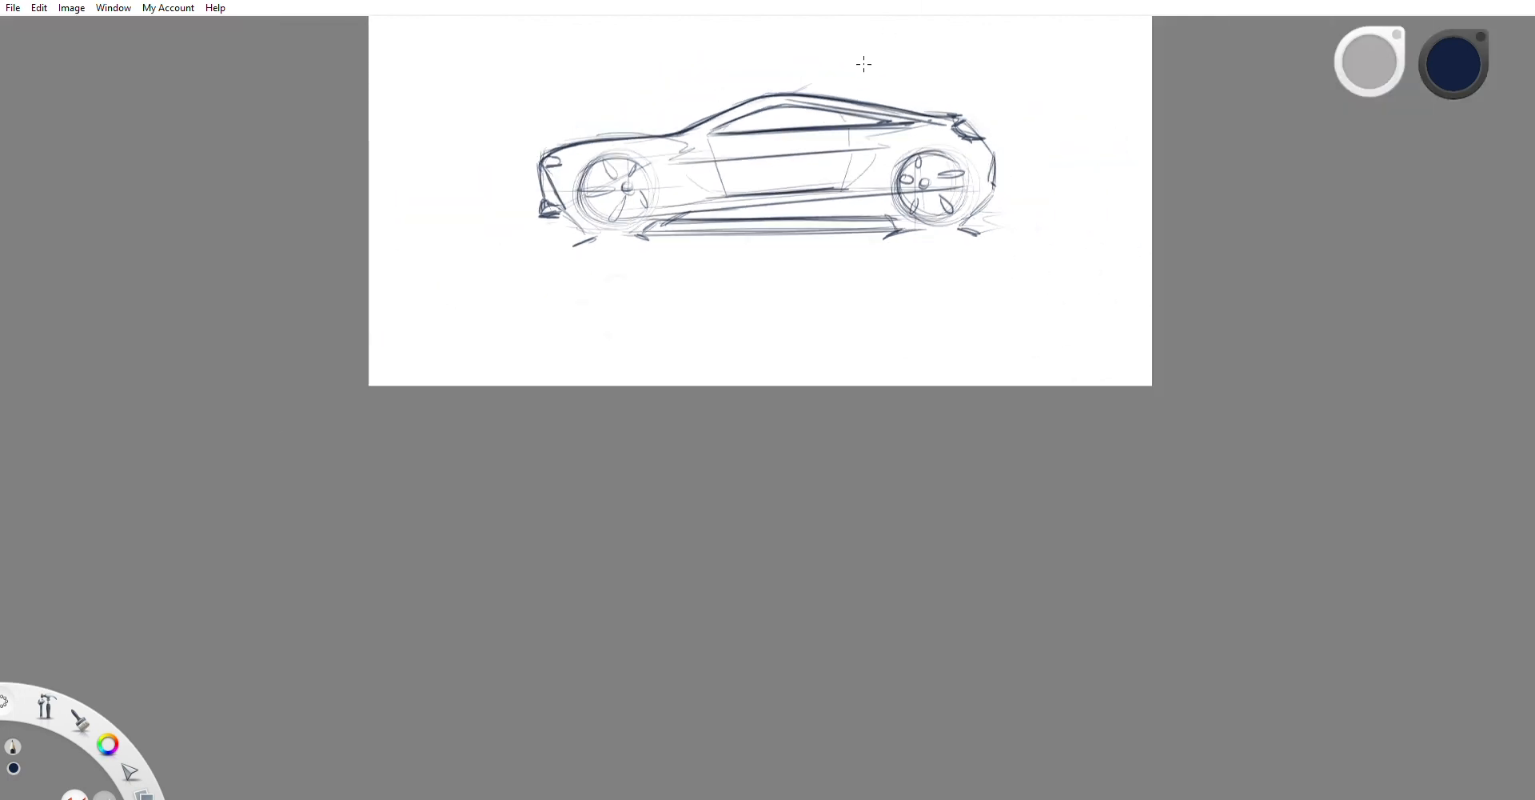
Step: Hatch the front and rear ends of the side skirt with dark shading strokes
scroll(720, 160, "up", 6)
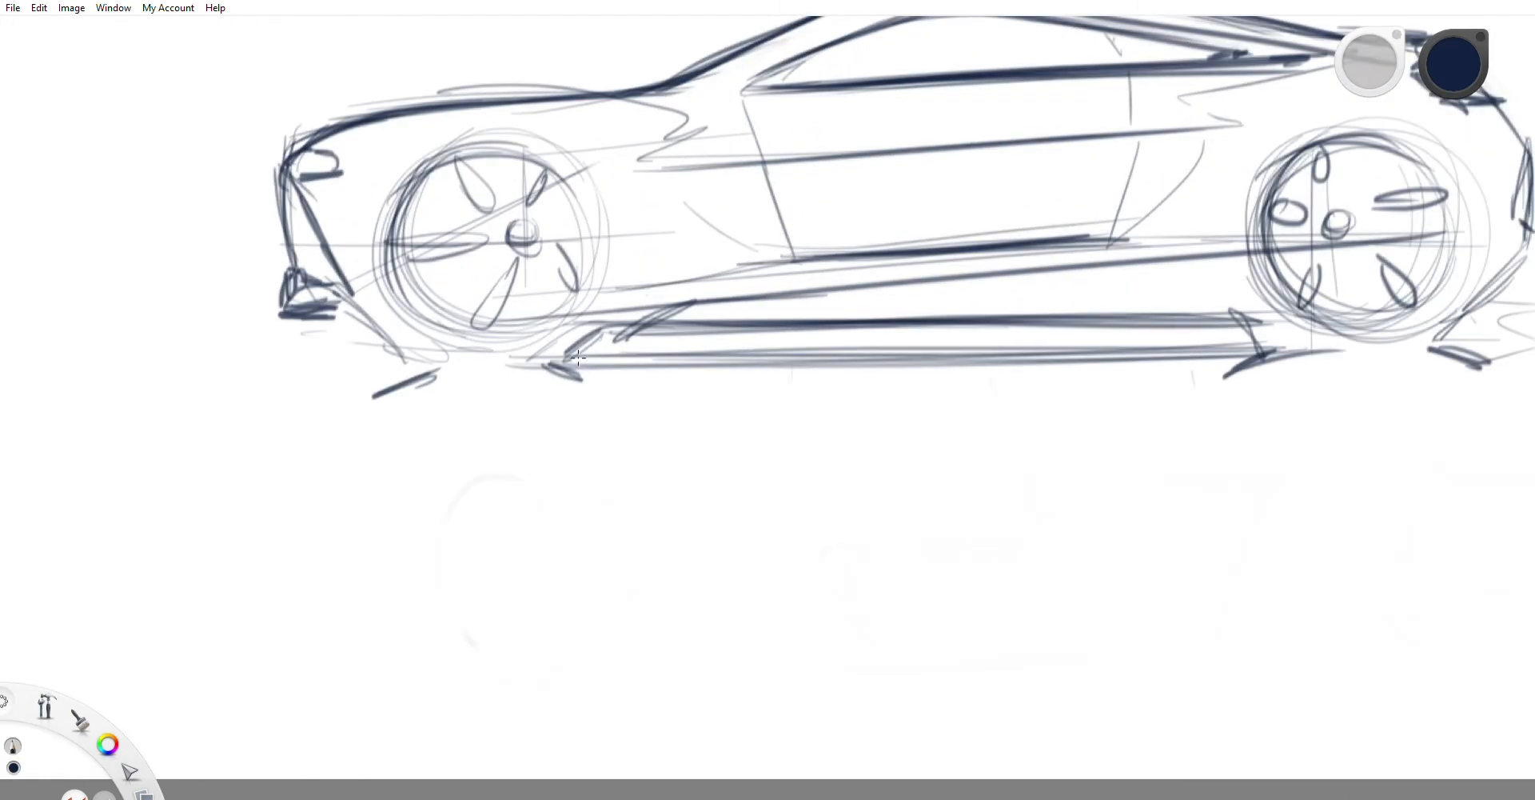
scroll(588, 319, "down", 5)
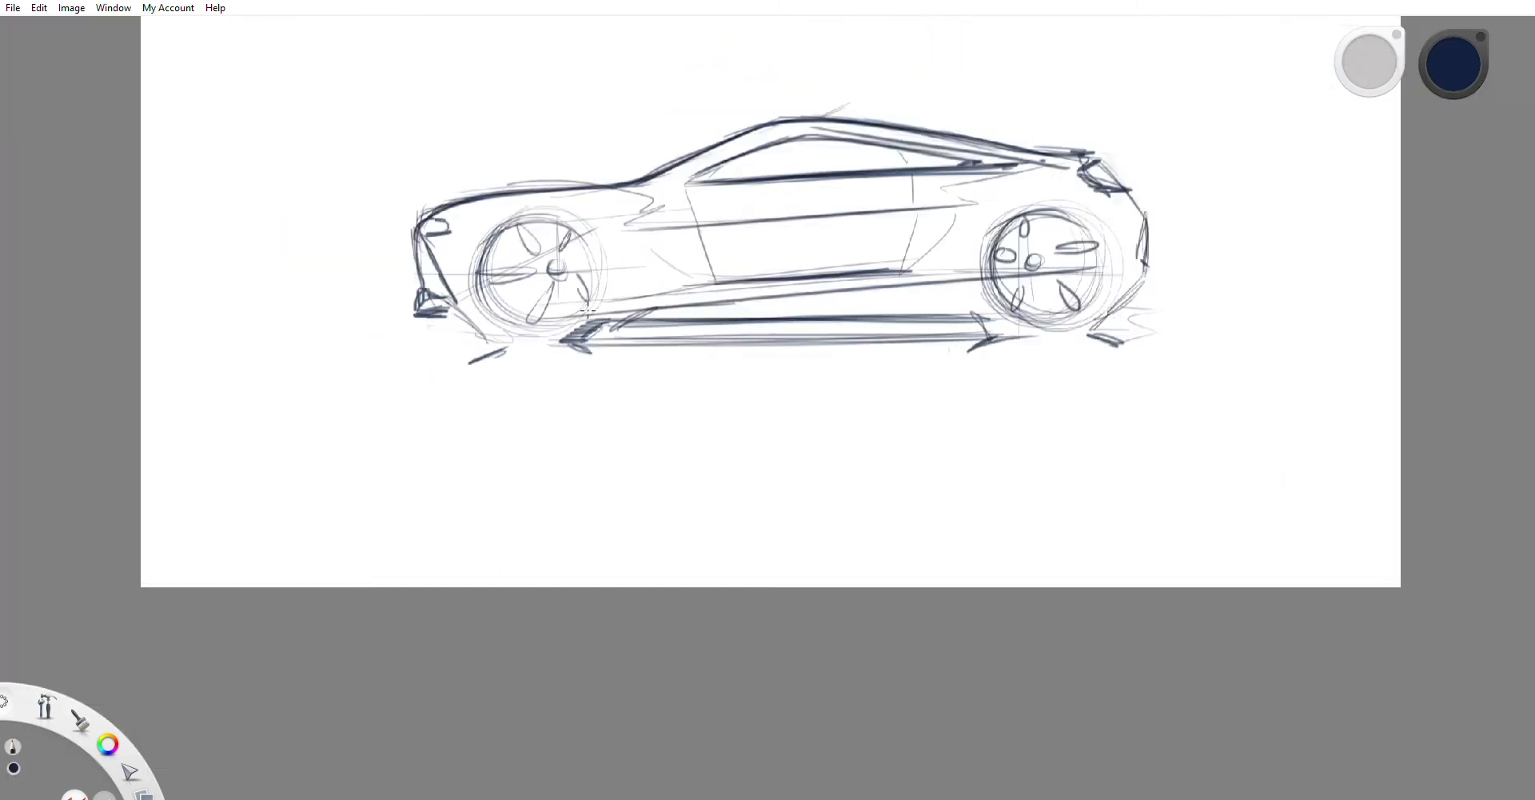
scroll(588, 312, "up", 5)
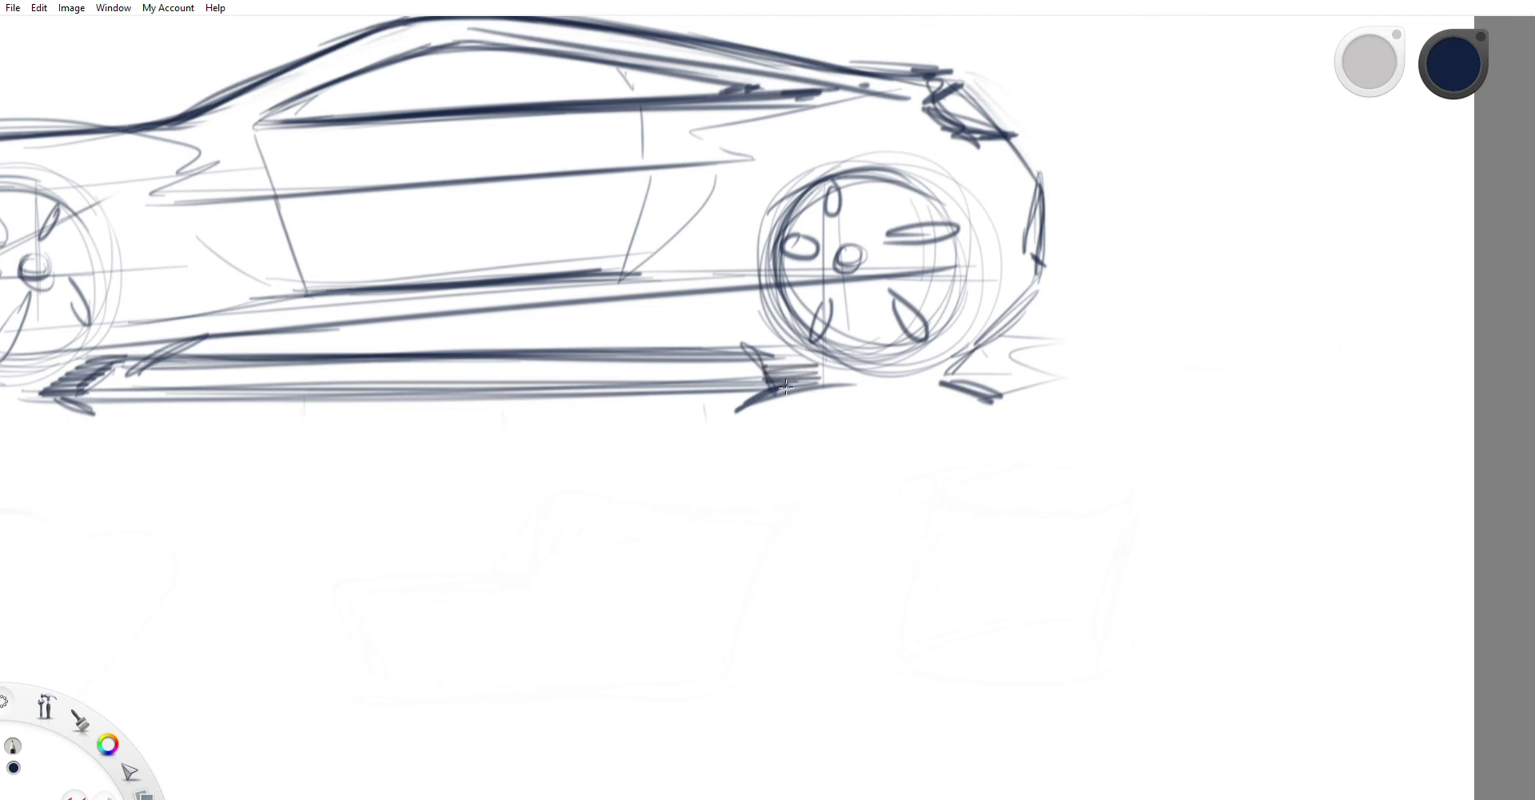
mouse_move(812, 366)
left_mouse_down()
mouse_move(699, 344)
mouse_move(845, 302)
mouse_move(846, 272)
mouse_move(769, 252)
mouse_move(724, 264)
mouse_move(664, 312)
mouse_move(718, 268)
left_mouse_up()
Step: Shade the upper half of the rear wheel with diagonal hatching above a curved boundary and darken the wheel's upper rim
scroll(718, 336, "down", 5)
scroll(717, 336, "up", 6)
mouse_move(640, 297)
left_mouse_down()
mouse_move(665, 273)
mouse_move(802, 249)
mouse_move(845, 280)
left_mouse_up()
left_click_drag(779, 240, 852, 284)
mouse_move(638, 312)
left_mouse_down()
mouse_move(679, 256)
mouse_move(647, 388)
mouse_move(662, 406)
left_mouse_up()
scroll(811, 129, "down", 5)
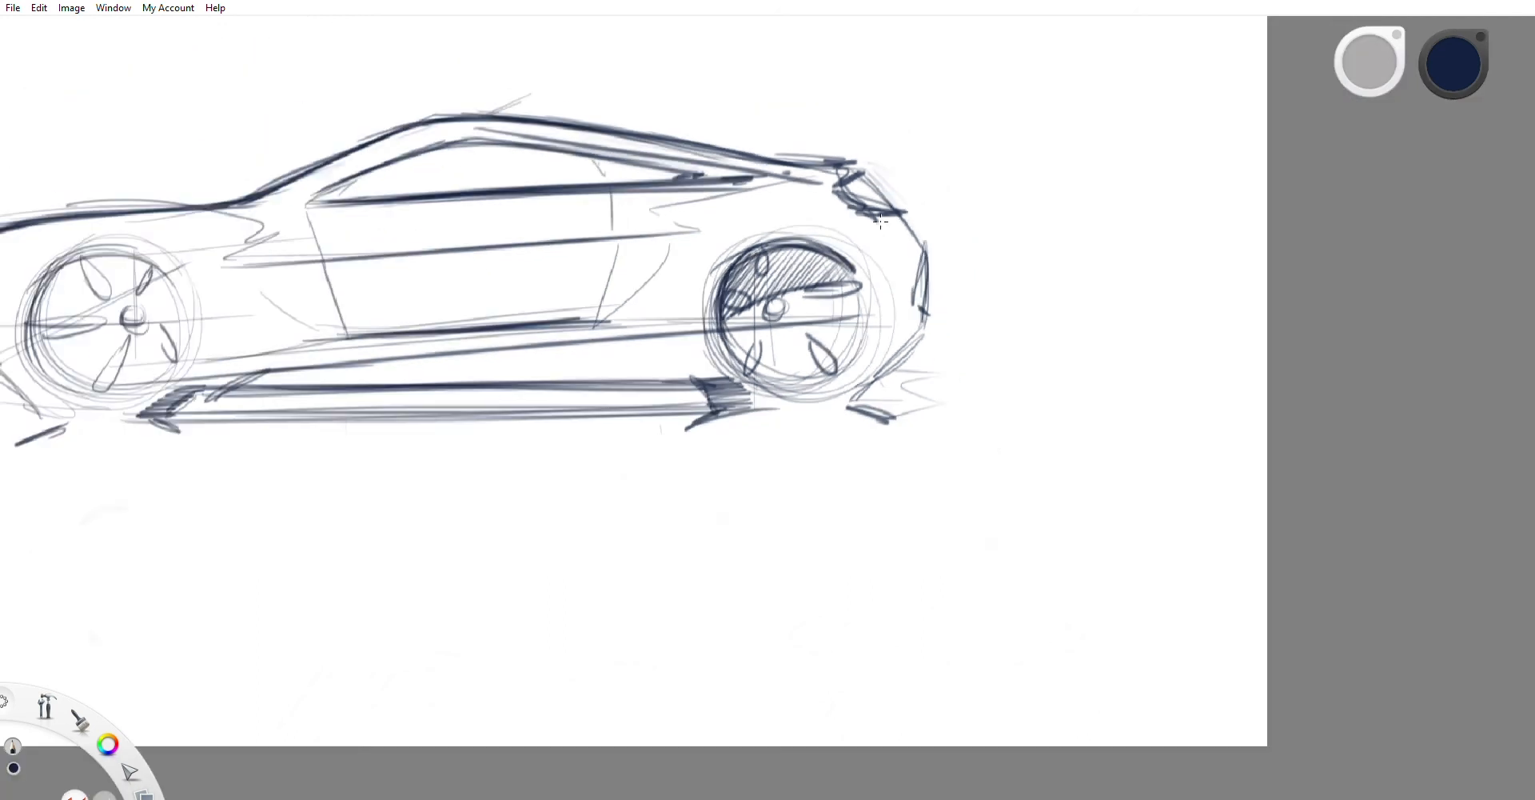
Step: Fill the upper half of the front wheel with diagonal hatching and darken the wheel's front edge
scroll(812, 129, "up", 5)
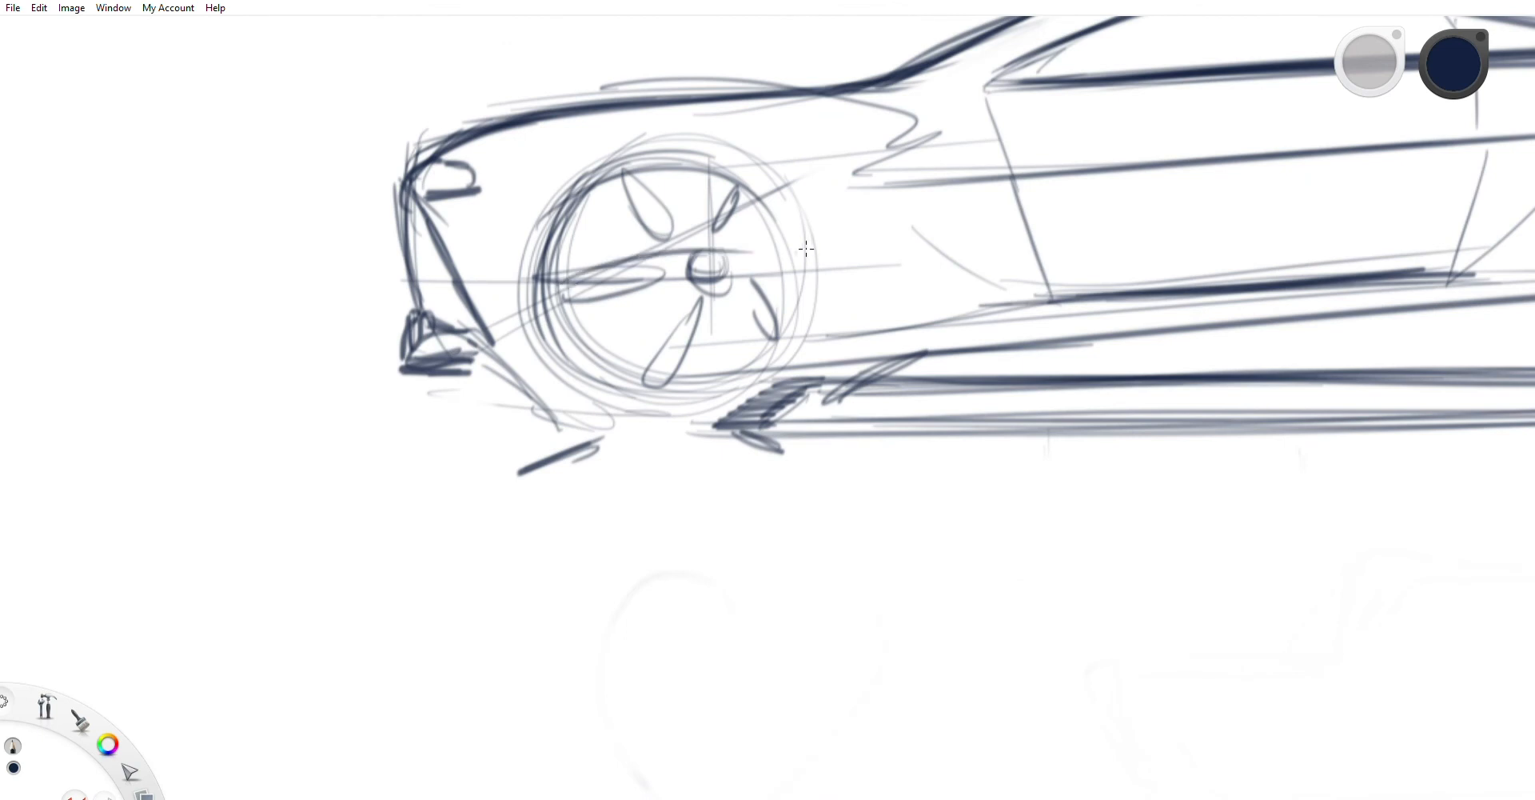
mouse_move(772, 240)
left_mouse_down()
mouse_move(742, 255)
mouse_move(782, 202)
left_mouse_up()
mouse_move(717, 249)
left_mouse_down()
mouse_move(767, 192)
mouse_move(744, 186)
left_mouse_up()
left_click_drag(661, 255, 720, 174)
left_click_drag(616, 268, 679, 165)
left_click_drag(570, 268, 635, 164)
mouse_move(550, 270)
left_mouse_down()
mouse_move(609, 178)
mouse_move(576, 204)
mouse_move(529, 352)
left_mouse_up()
mouse_move(547, 232)
left_mouse_down()
mouse_move(529, 280)
mouse_move(616, 402)
left_mouse_up()
Step: Thicken the front wheel's outline over the top and down its rear side, and go over the hatching's lower boundary
scroll(568, 215, "up", 2)
left_click_drag(538, 238, 526, 273)
mouse_move(534, 242)
left_mouse_down()
mouse_move(601, 166)
mouse_move(665, 150)
left_mouse_up()
left_click_drag(574, 185, 747, 142)
mouse_move(649, 149)
left_mouse_down()
mouse_move(784, 182)
mouse_move(832, 236)
left_mouse_up()
left_click_drag(784, 168, 850, 291)
left_click_drag(839, 215, 851, 347)
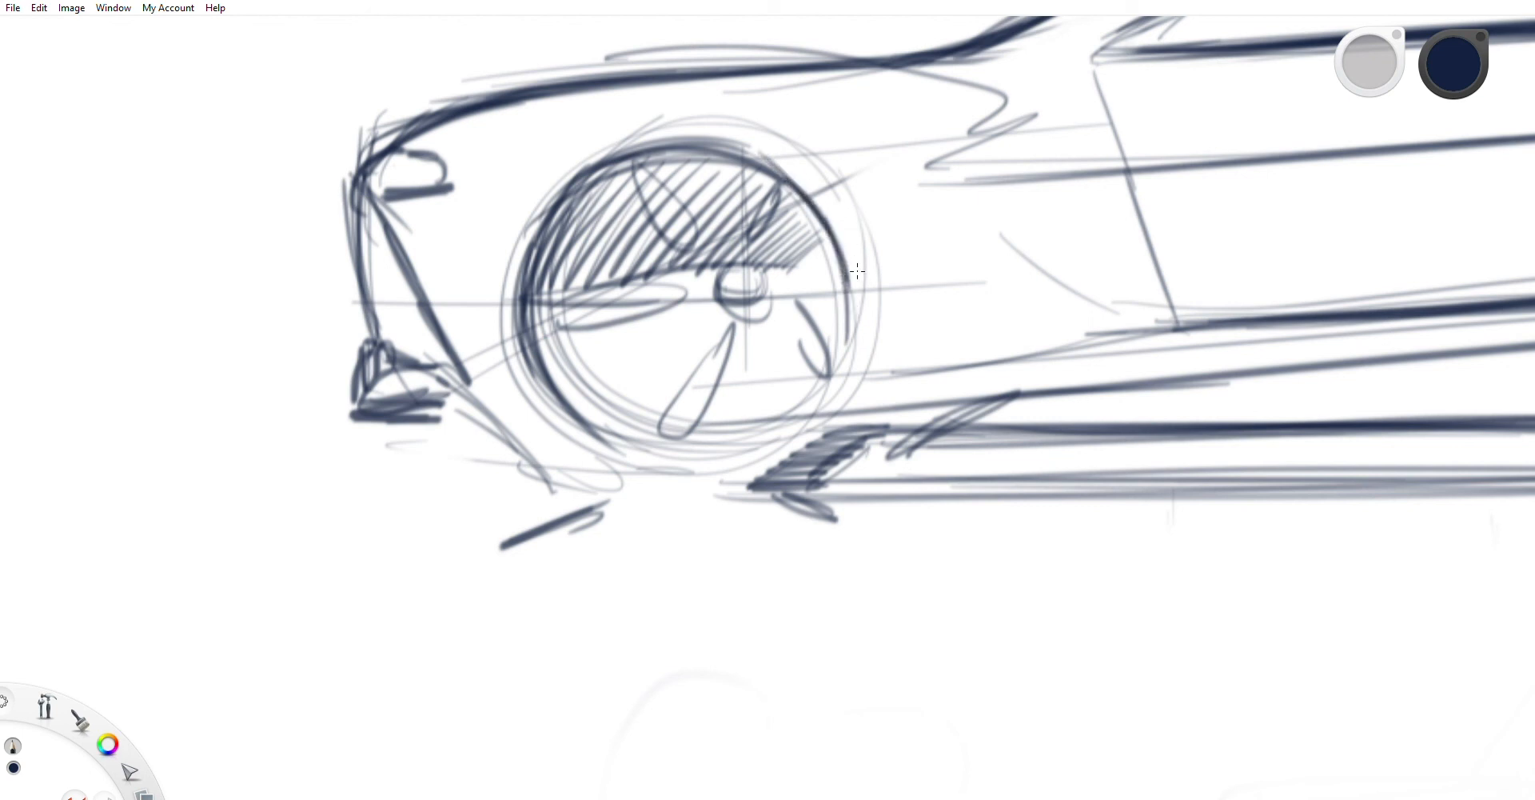
left_click_drag(842, 279, 846, 381)
mouse_move(538, 328)
left_mouse_down()
mouse_move(600, 280)
mouse_move(696, 268)
left_mouse_up()
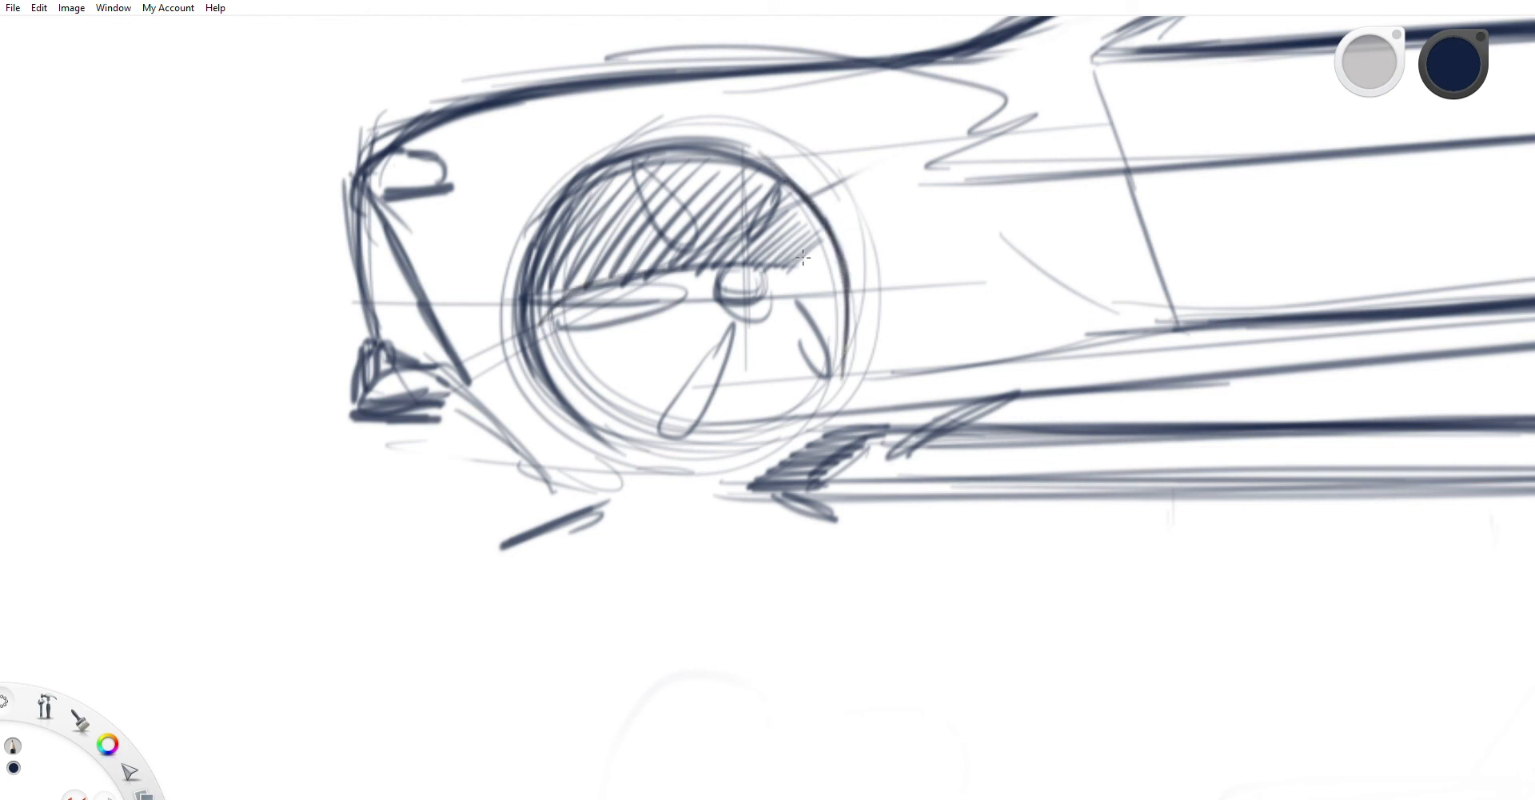
Step: Finish the front wheel's hatching at its rear edge and fill the tall wedge-shaped intake at the front bumper with hatching
left_click_drag(827, 245, 792, 265)
mouse_move(363, 192)
left_mouse_down()
mouse_move(348, 221)
mouse_move(379, 319)
mouse_move(400, 352)
mouse_move(435, 297)
mouse_move(468, 391)
left_mouse_up()
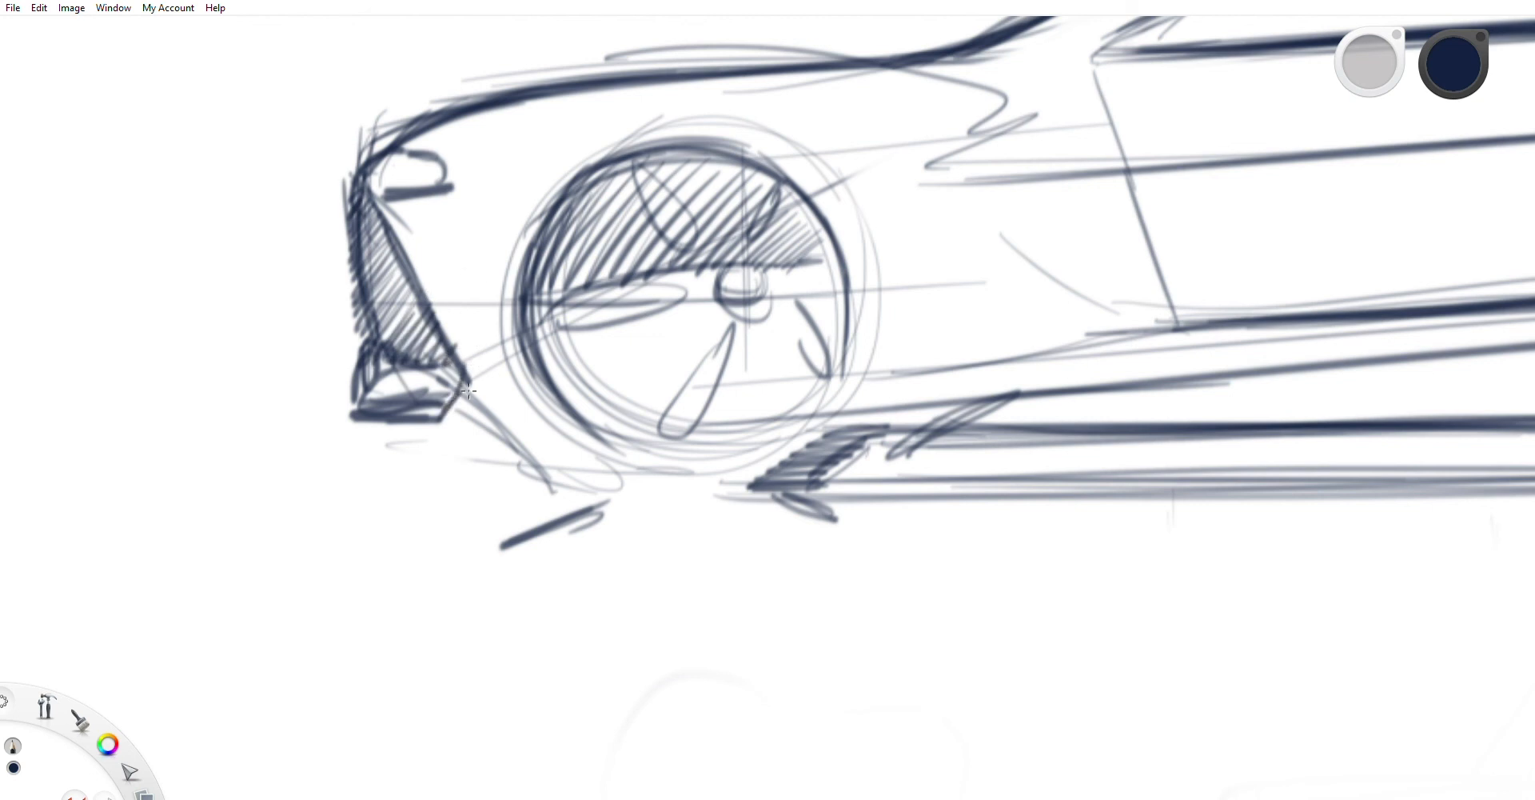
scroll(385, 412, "down", 3)
scroll(381, 189, "up", 5)
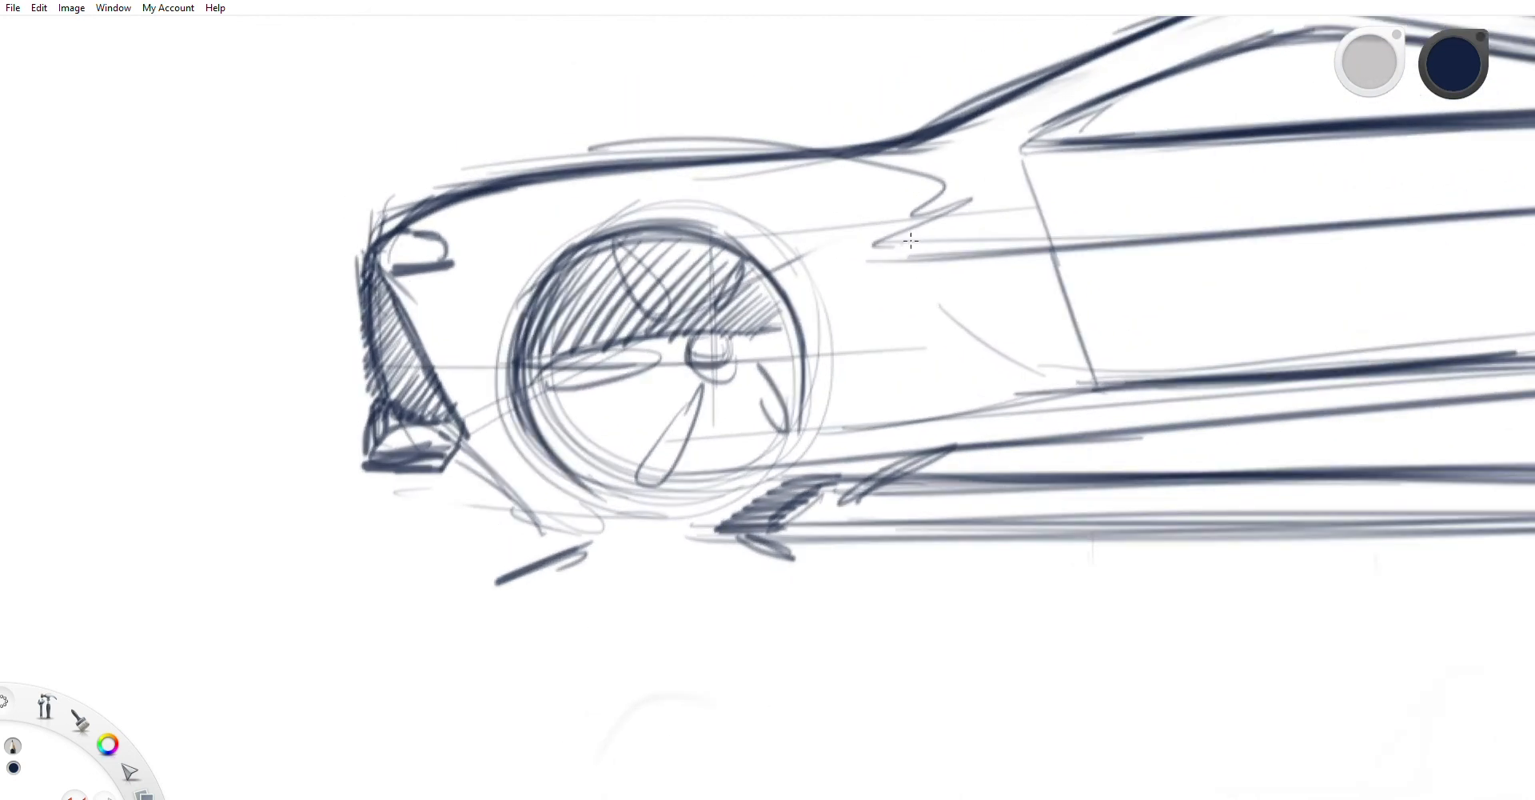
Step: Go over the pointed fender vent behind the front wheel and its line towards the windshield base
mouse_move(870, 261)
left_mouse_down()
mouse_move(910, 256)
mouse_move(957, 198)
left_mouse_up()
left_click_drag(832, 199, 966, 152)
scroll(853, 186, "down", 5)
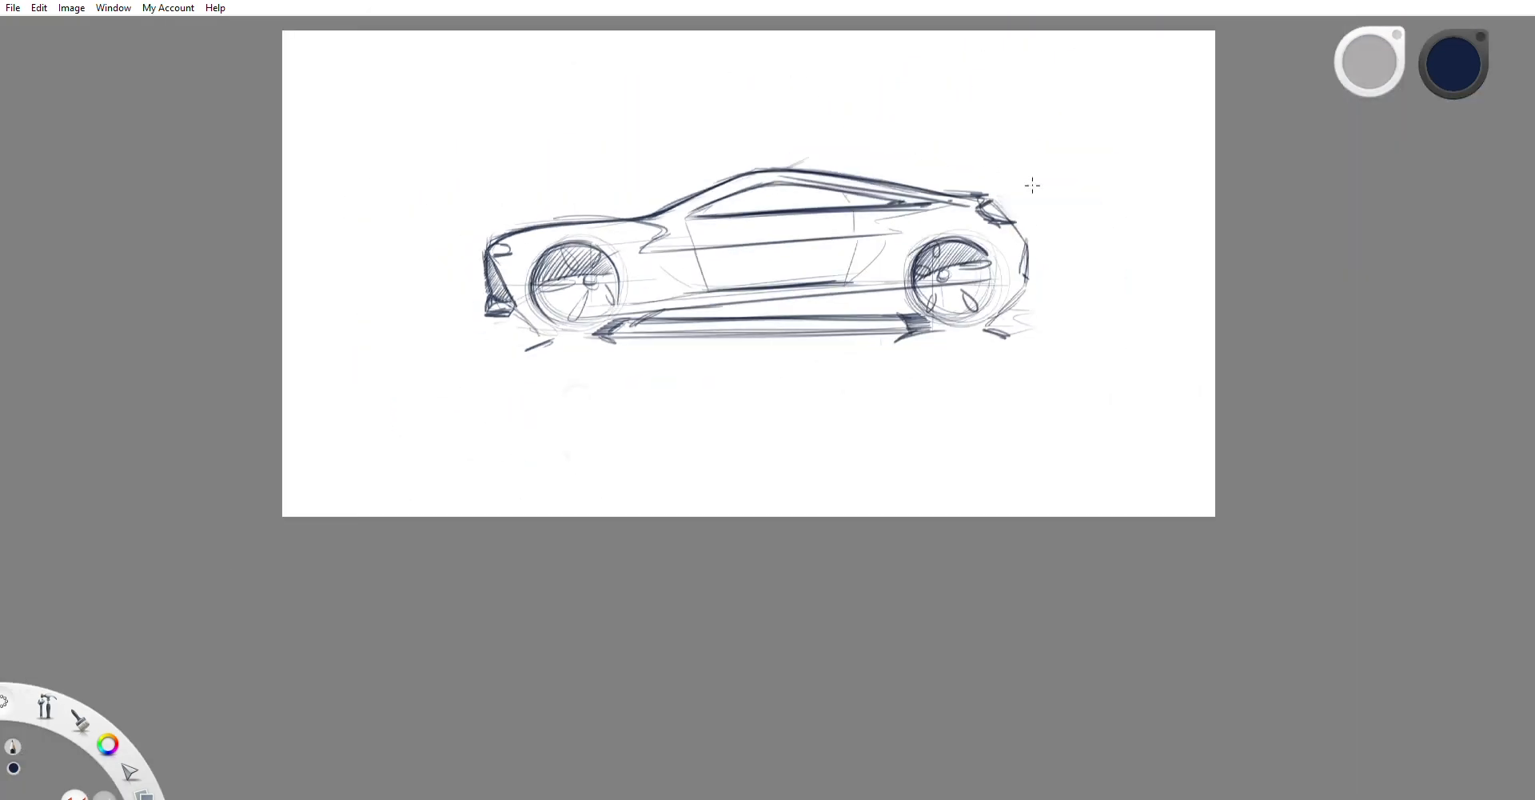
scroll(852, 187, "up", 3)
scroll(853, 186, "up", 3)
Step: Draw the rear shoulder line from the pointed side vent over the rear wheel and down towards the tail light
mouse_move(928, 257)
left_mouse_down()
mouse_move(1028, 291)
mouse_move(1223, 202)
left_mouse_up()
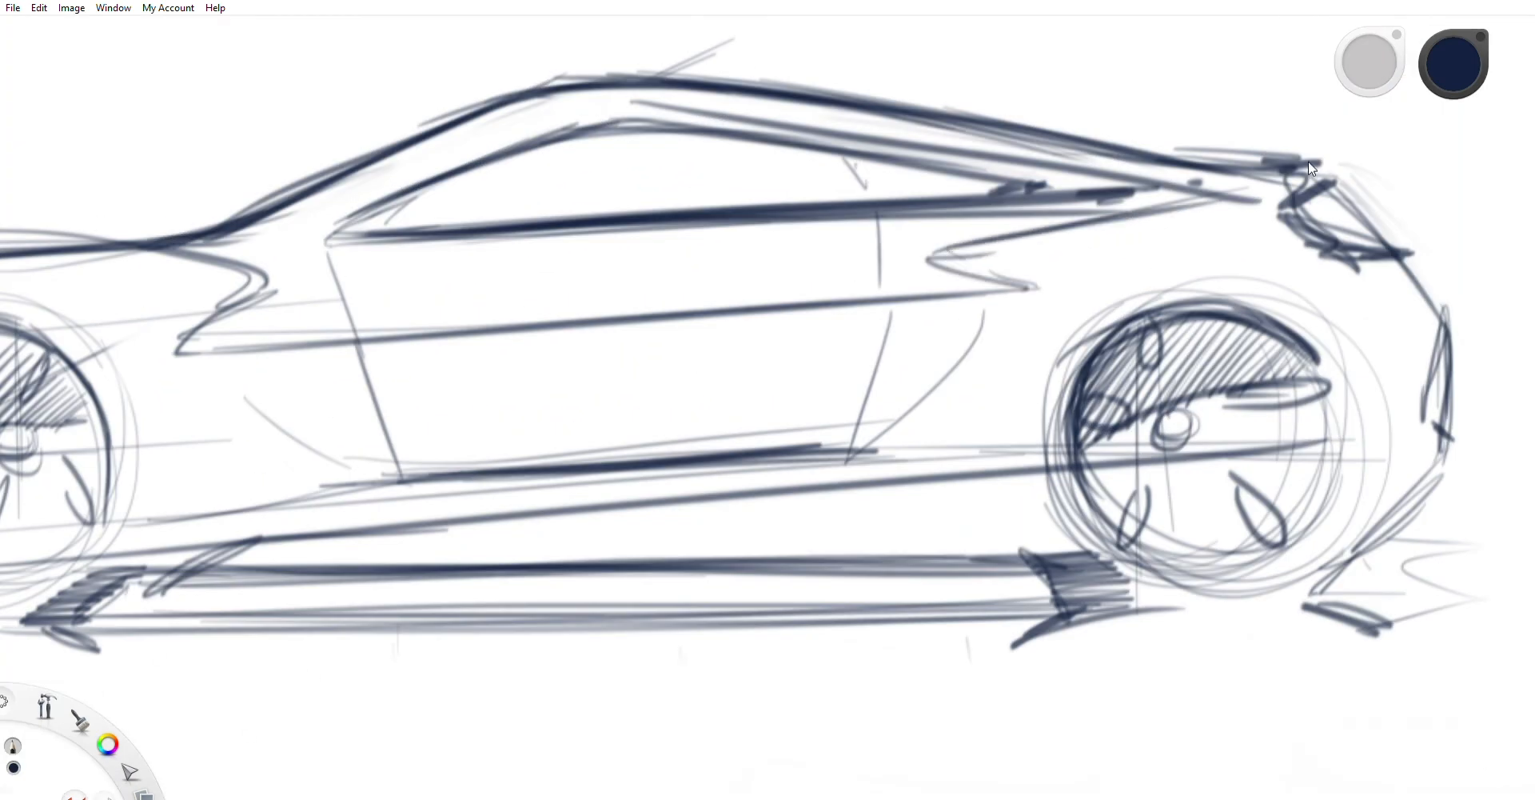
scroll(908, 196, "down", 2)
scroll(1149, 252, "up", 3)
left_click_drag(793, 185, 1003, 157)
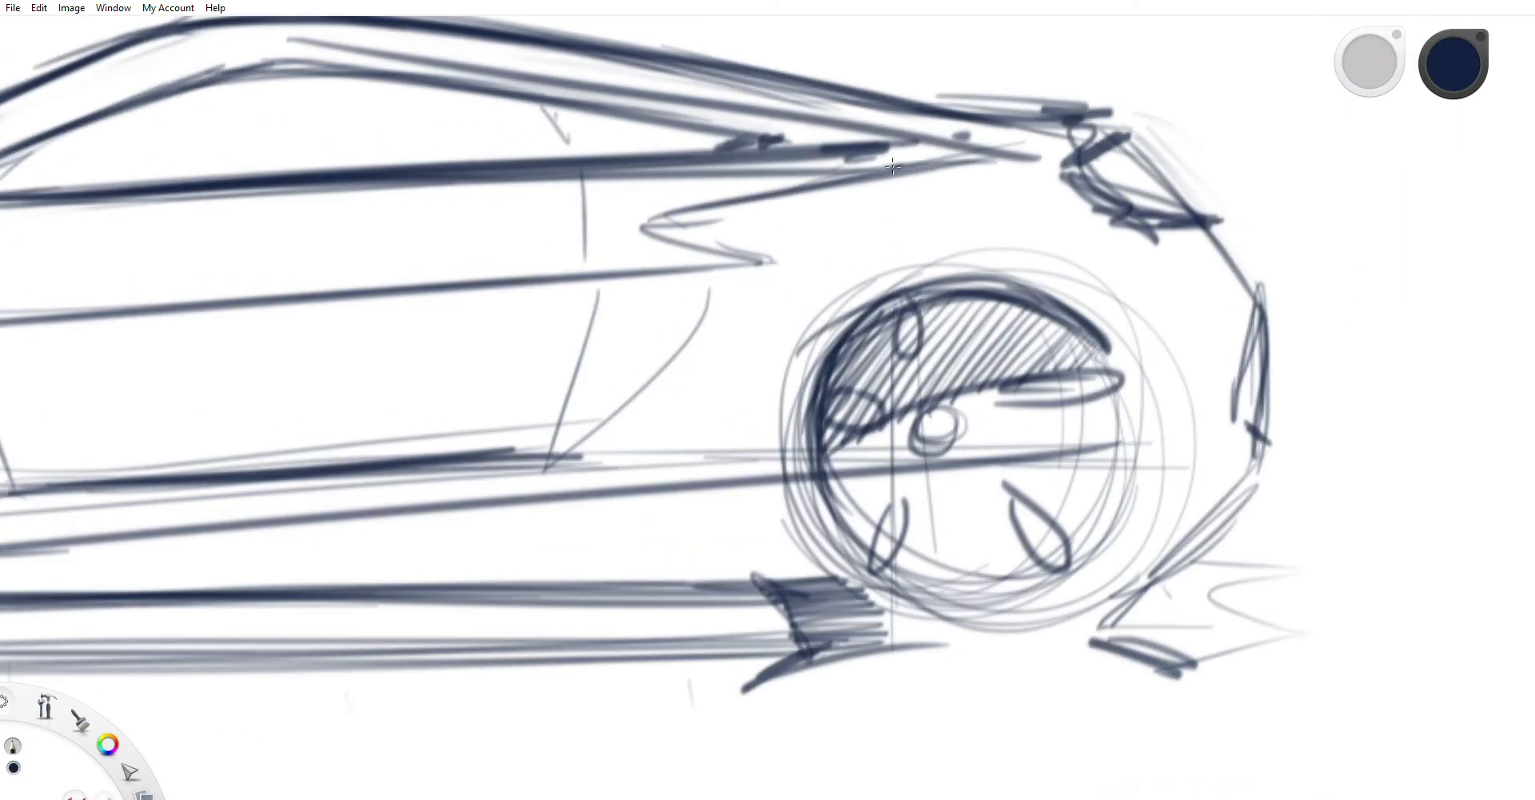
left_click_drag(904, 160, 1160, 222)
left_click_drag(1015, 154, 1204, 256)
left_click_drag(1084, 164, 1238, 274)
left_click_drag(1032, 178, 1214, 250)
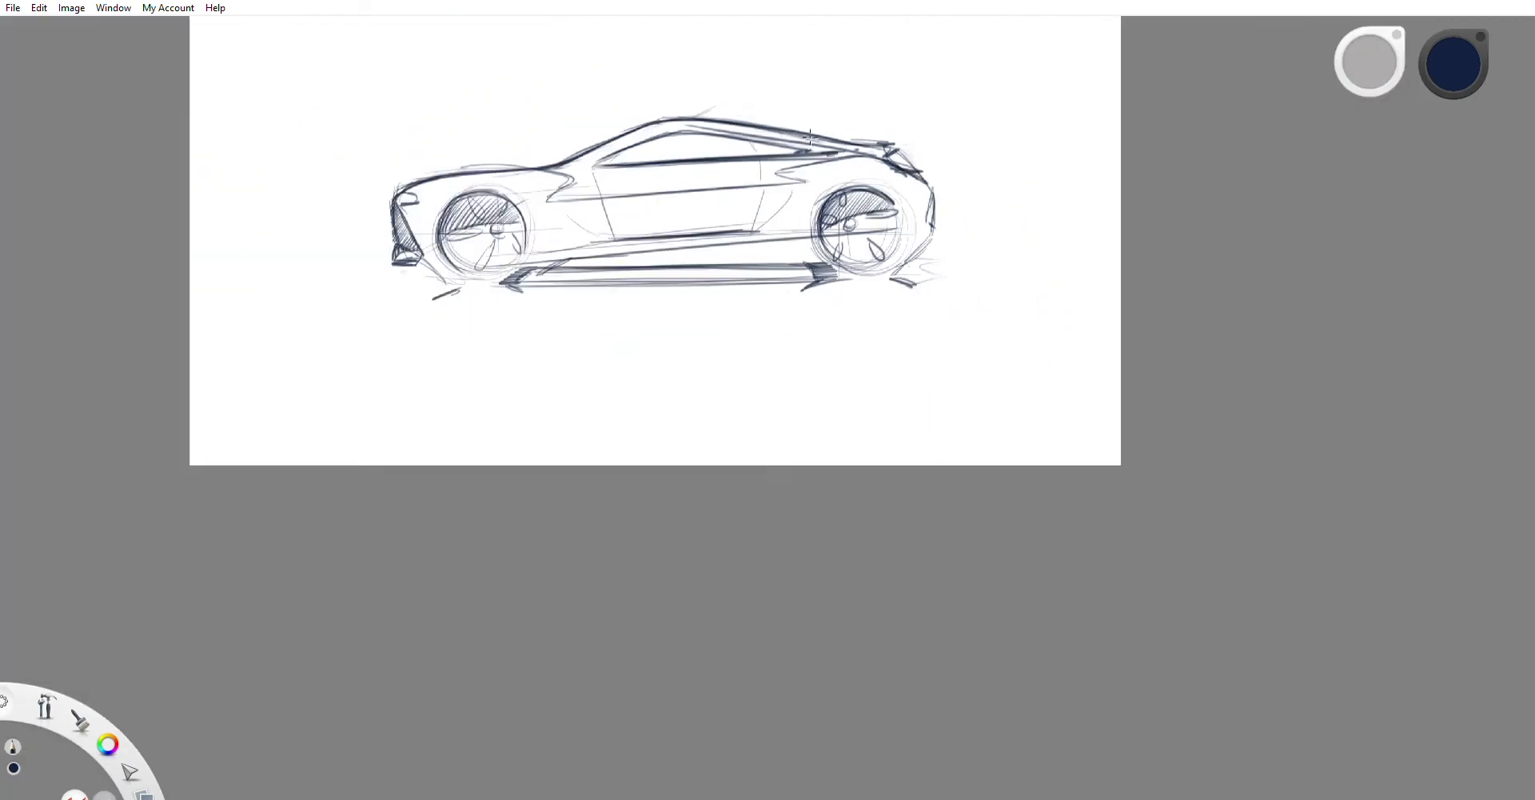
scroll(882, 74, "down", 5)
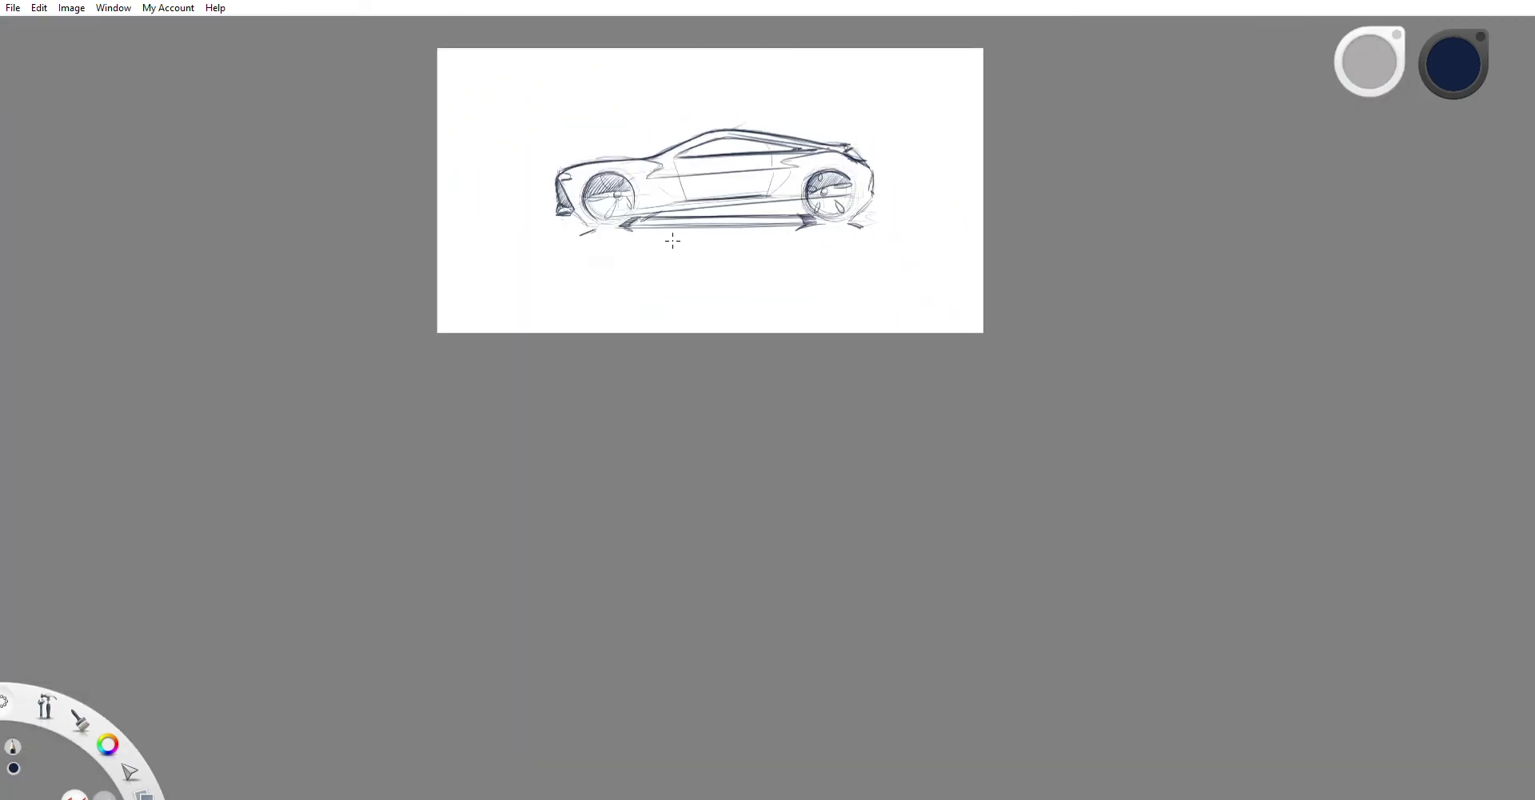
Step: Sketch ground lines extending ahead of the front wheel and behind the rear wheel
scroll(673, 241, "up", 3)
left_click_drag(622, 301, 450, 304)
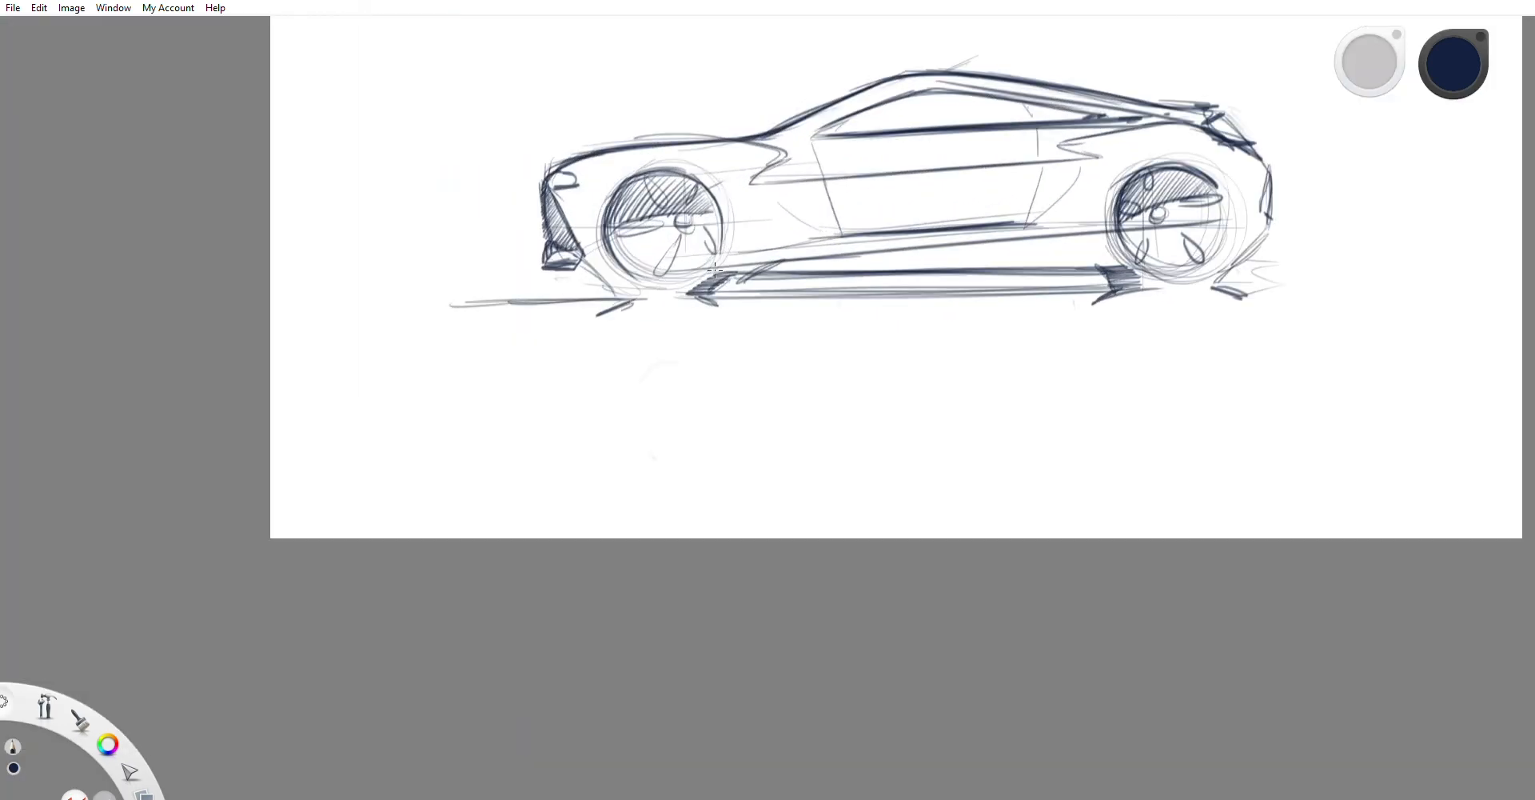
scroll(714, 271, "down", 2)
left_click_drag(1053, 275, 1169, 262)
scroll(754, 343, "down", 3)
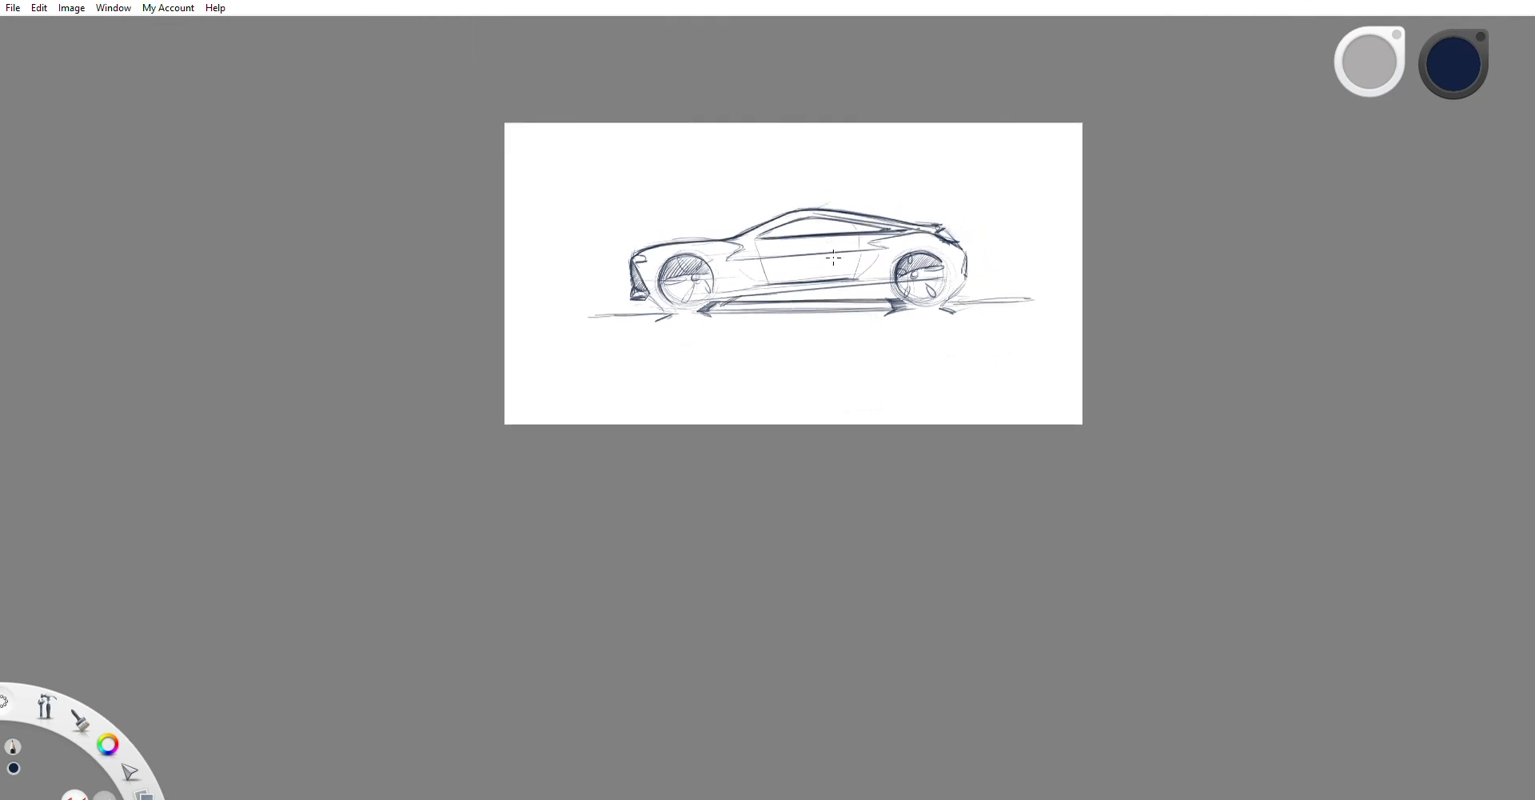
Step: Draw the windshield pillar line from the base of the windshield up to the front of the roof
scroll(838, 190, "up", 5)
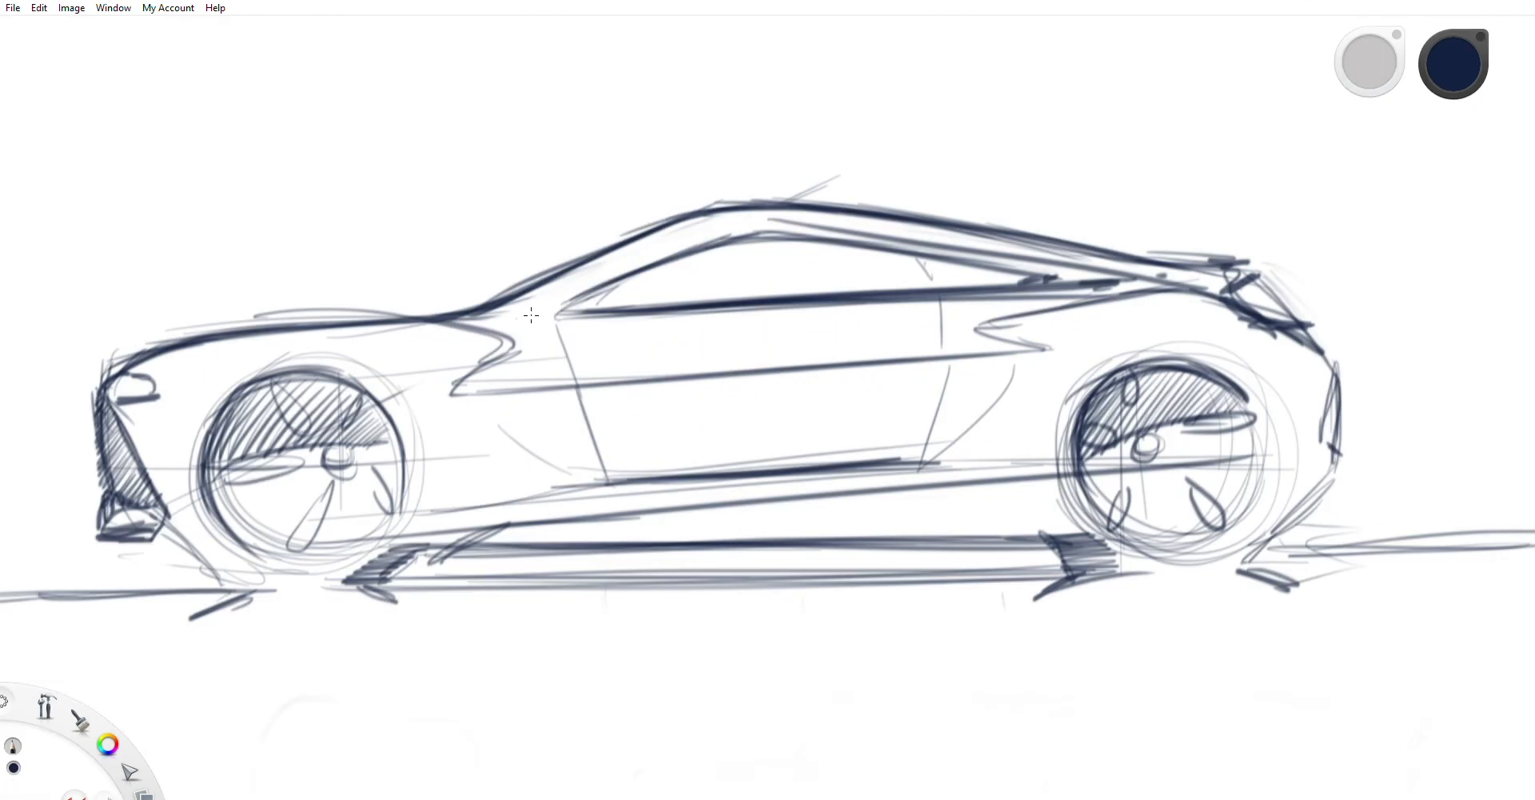
mouse_move(521, 309)
left_mouse_down()
mouse_move(480, 317)
mouse_move(698, 216)
mouse_move(787, 214)
left_mouse_up()
scroll(741, 130, "down", 5)
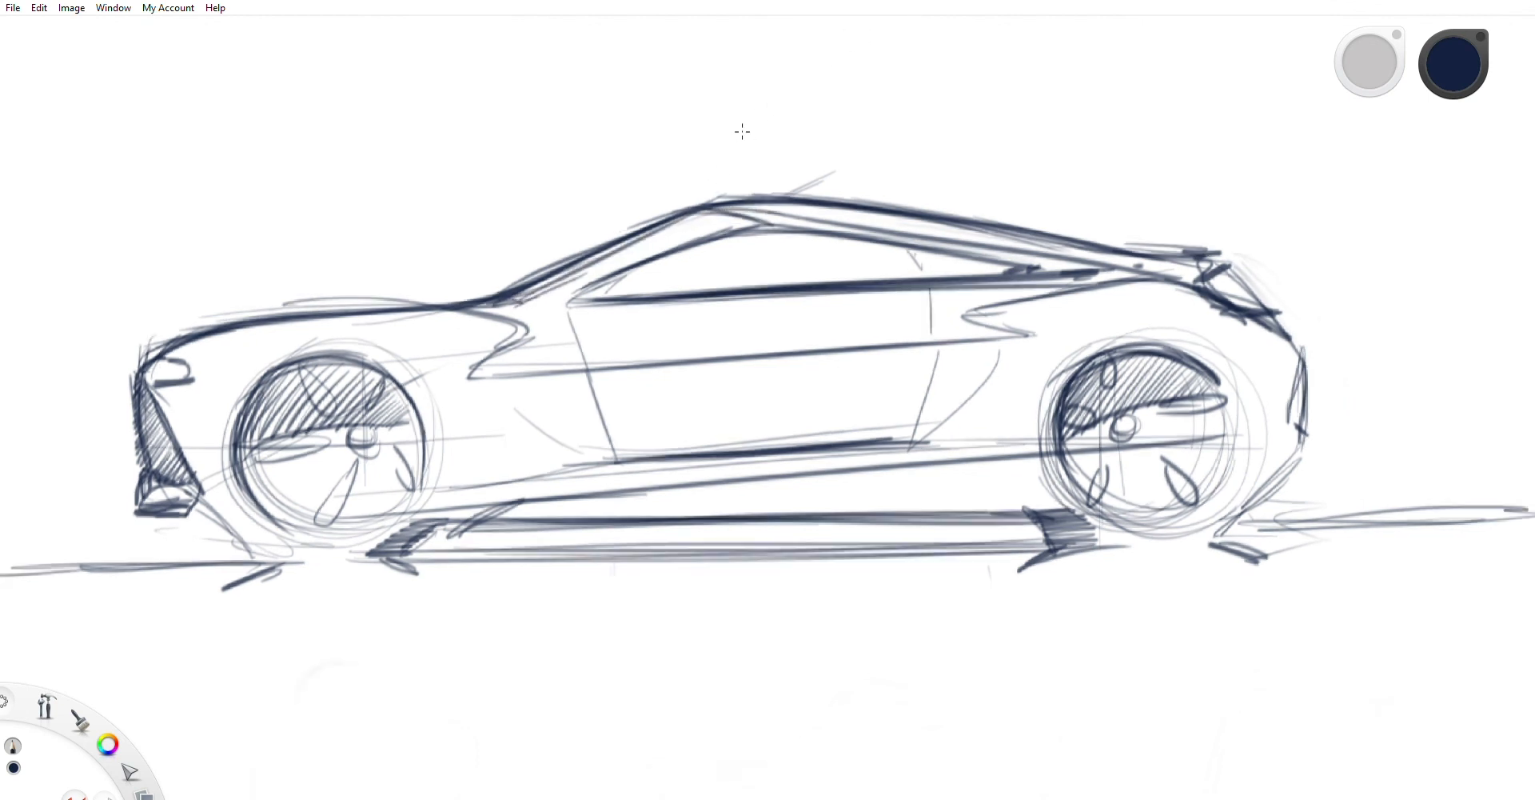
scroll(748, 101, "up", 2)
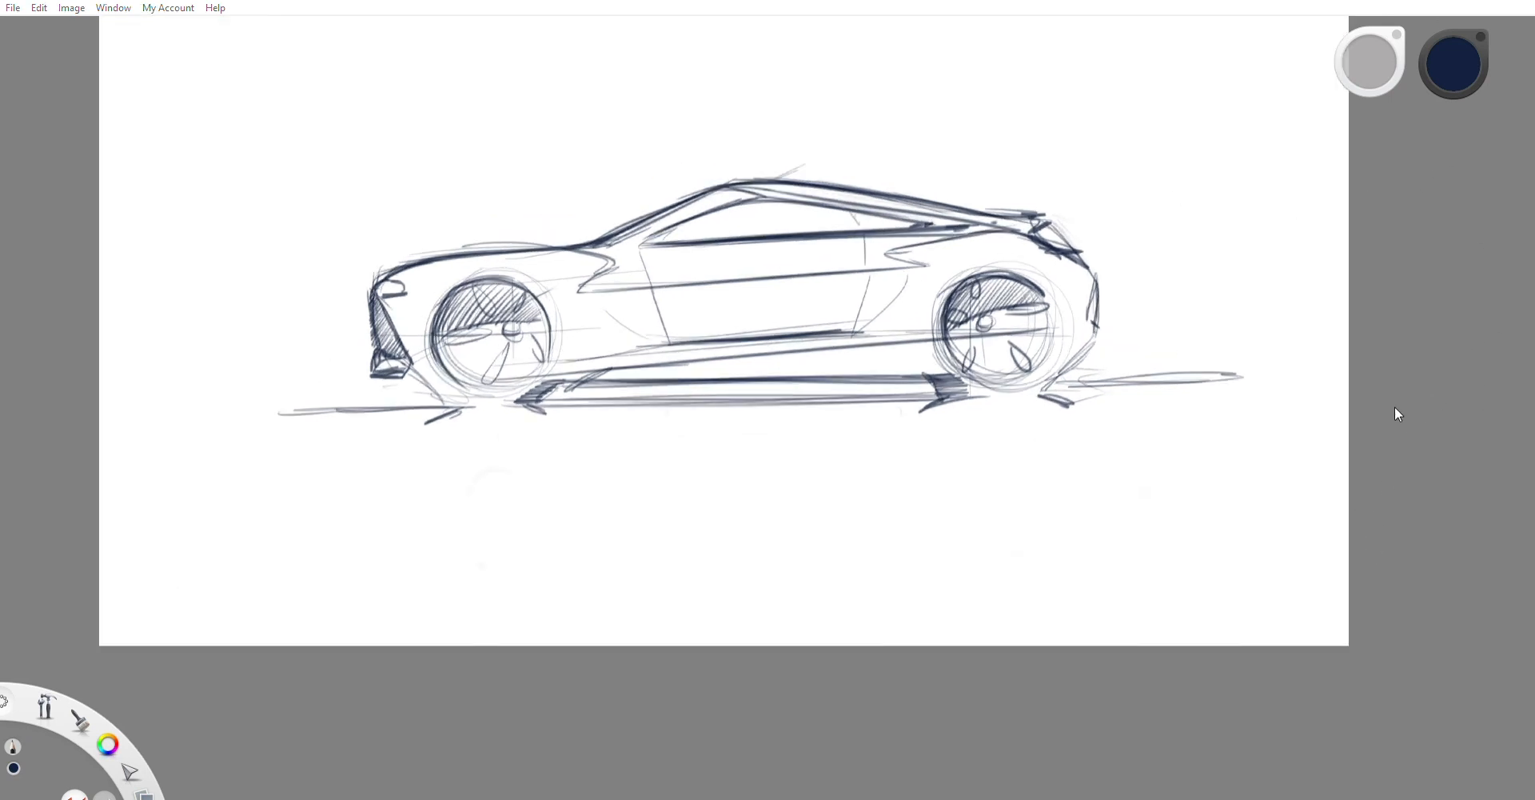
Step: Brush a light grey tone along the body side below the character line, from the rear wheel to the nose
key("e")
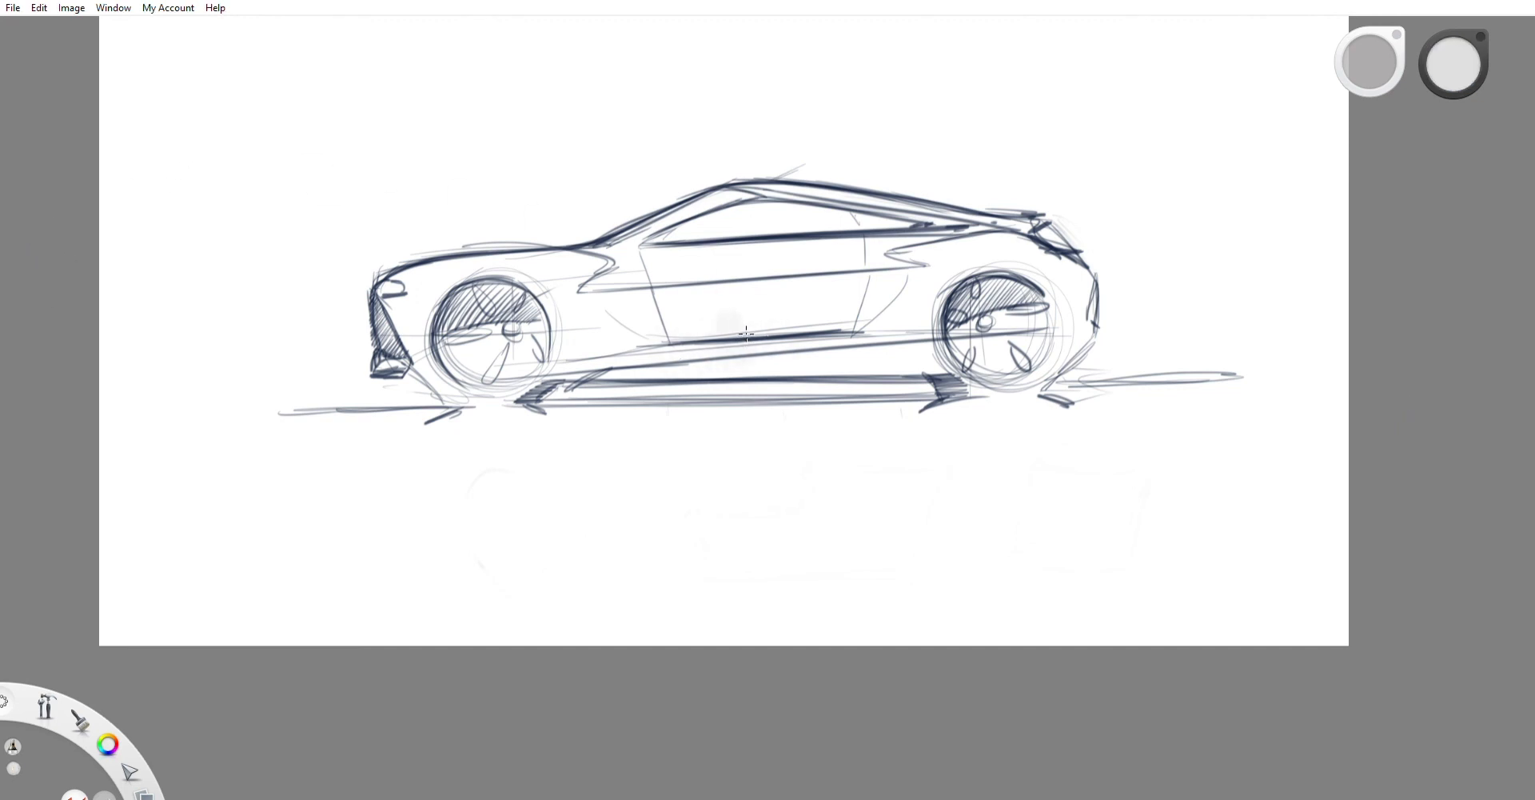
left_click_drag(465, 324, 1040, 302)
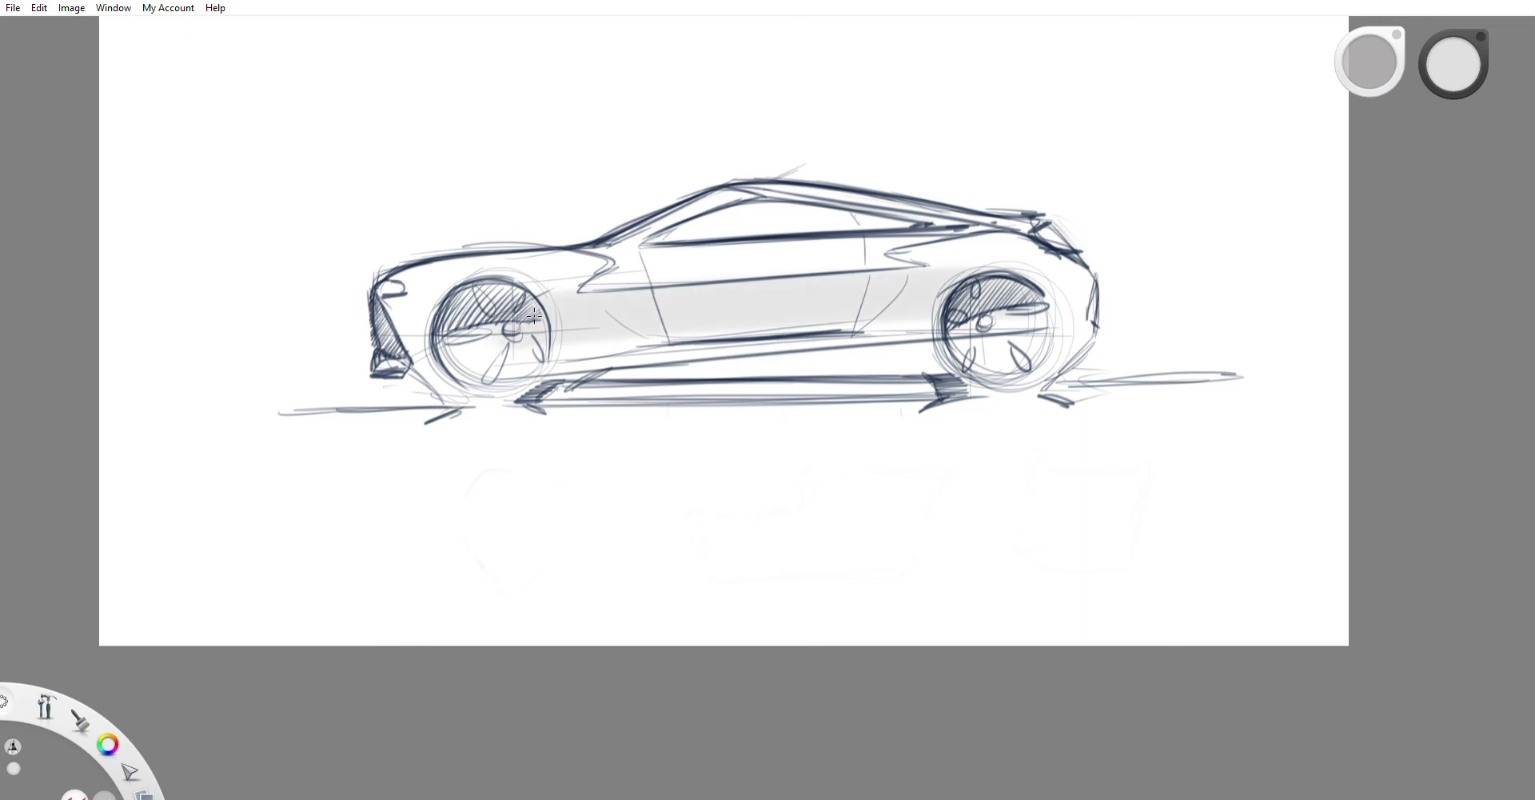
left_click_drag(561, 329, 1052, 301)
left_click_drag(504, 328, 330, 331)
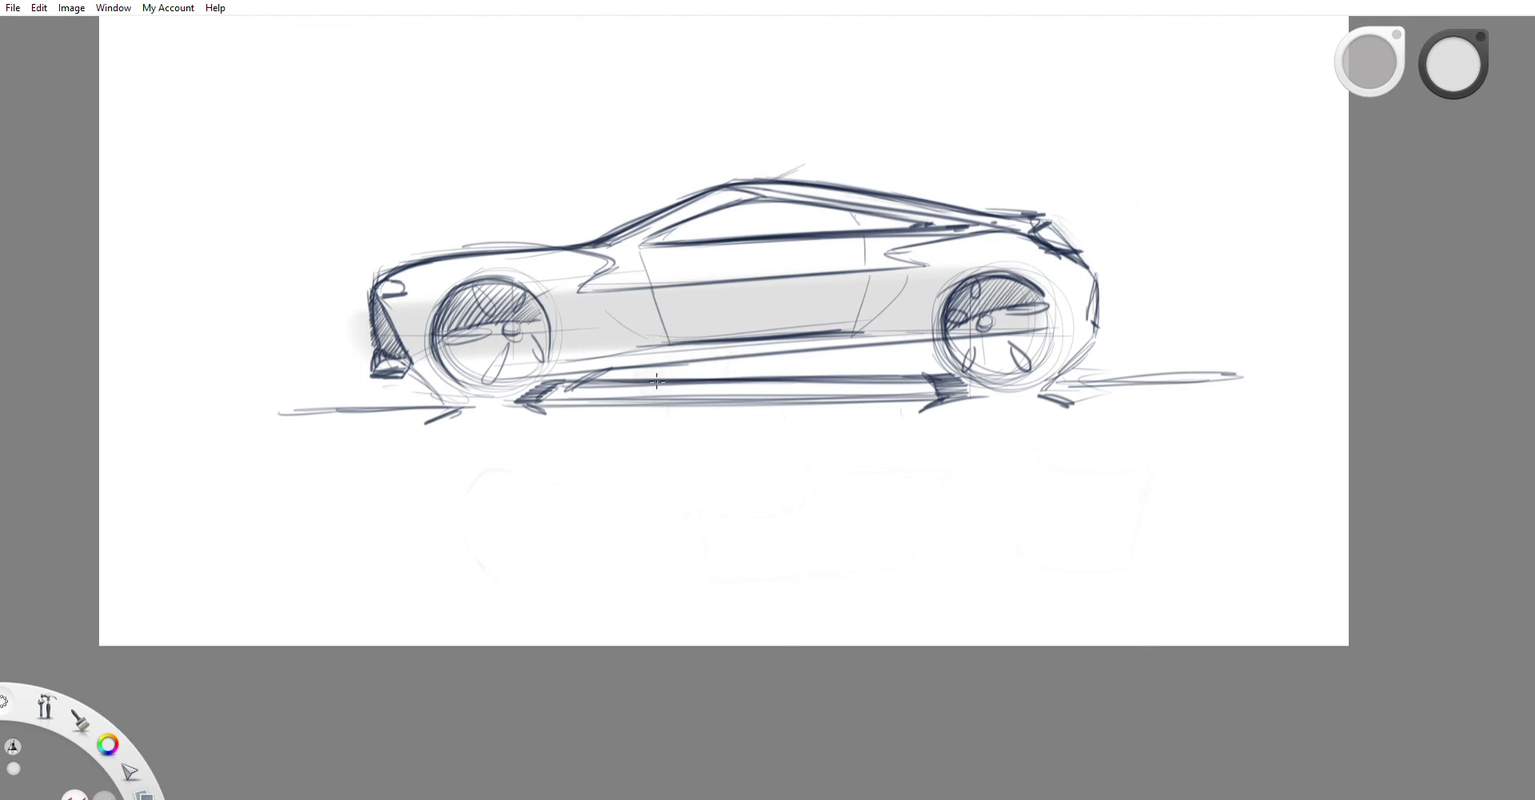
Step: Paint a broad light grey backdrop above and behind the car and a matching ground shadow beneath it
left_click_drag(655, 384, 1188, 363)
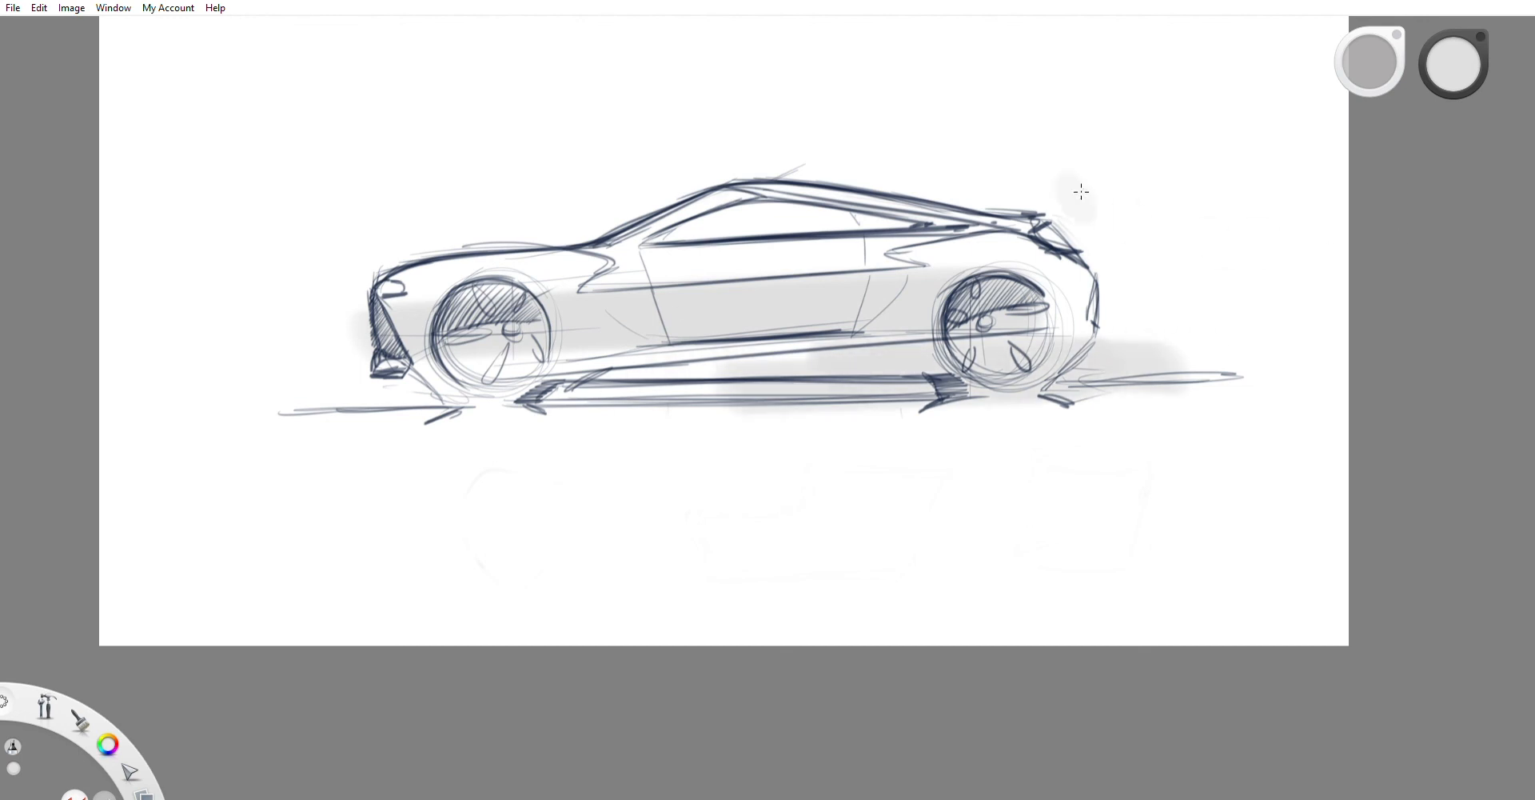
mouse_move(1076, 164)
left_mouse_down()
mouse_move(904, 156)
mouse_move(1079, 164)
mouse_move(1255, 311)
mouse_move(1247, 364)
mouse_move(1080, 163)
mouse_move(640, 160)
mouse_move(535, 192)
mouse_move(528, 120)
mouse_move(1079, 164)
mouse_move(1184, 148)
mouse_move(1177, 221)
left_mouse_up()
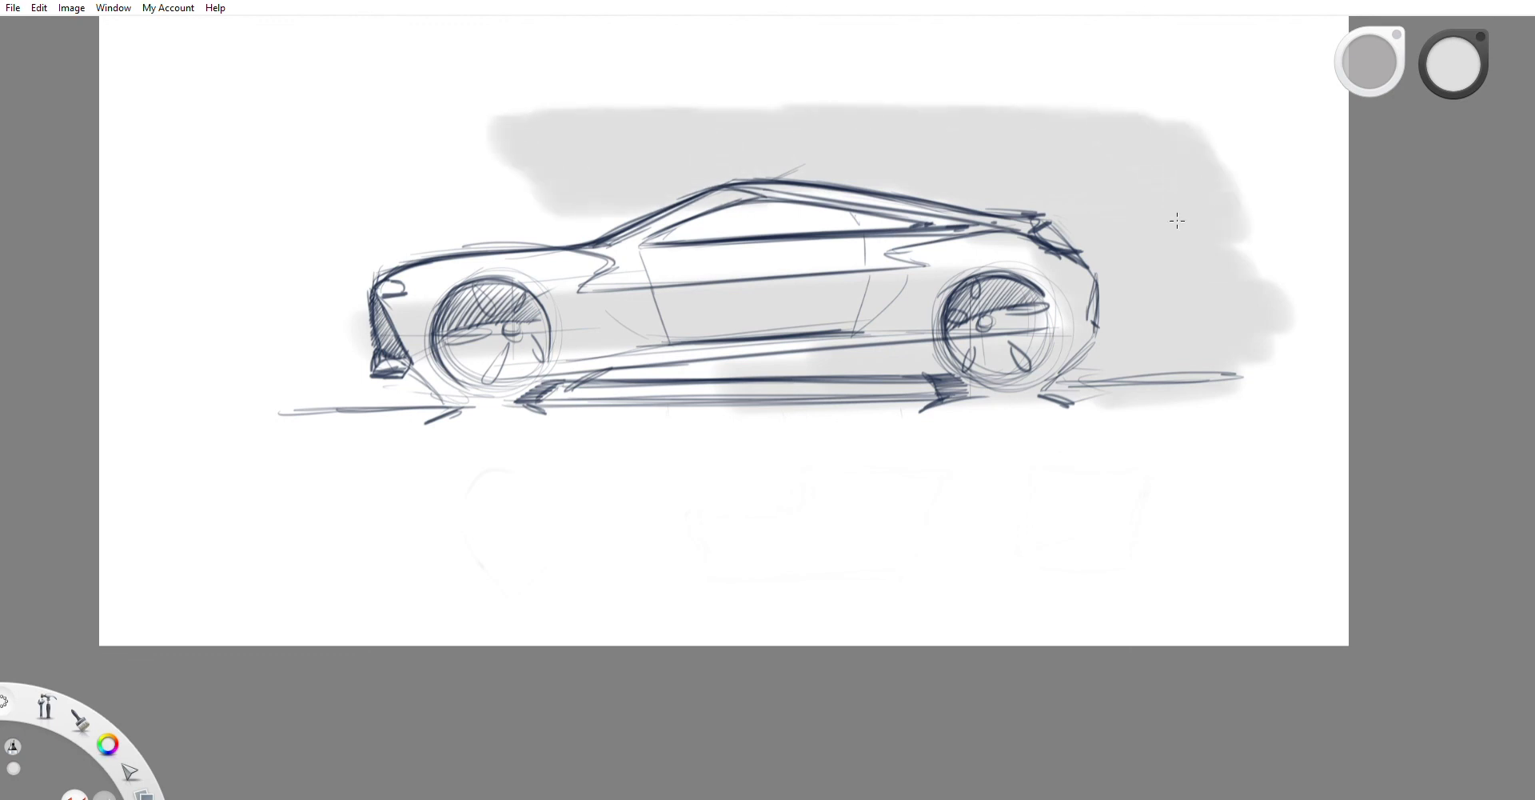
left_click_drag(1174, 425, 1179, 415)
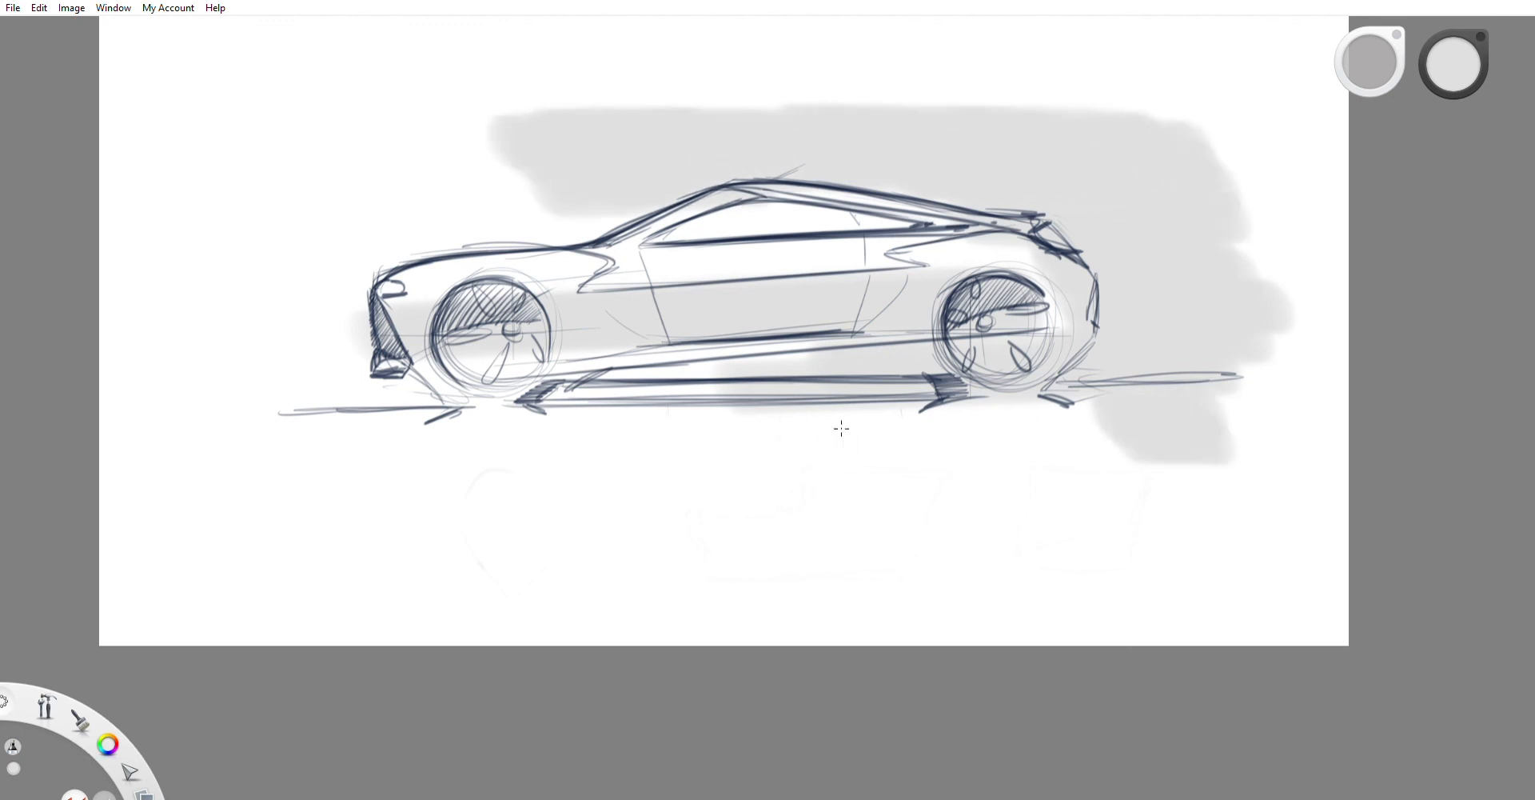
mouse_move(837, 429)
left_mouse_down()
mouse_move(527, 456)
mouse_move(799, 462)
mouse_move(1007, 431)
mouse_move(448, 424)
mouse_move(376, 444)
mouse_move(496, 416)
left_mouse_up()
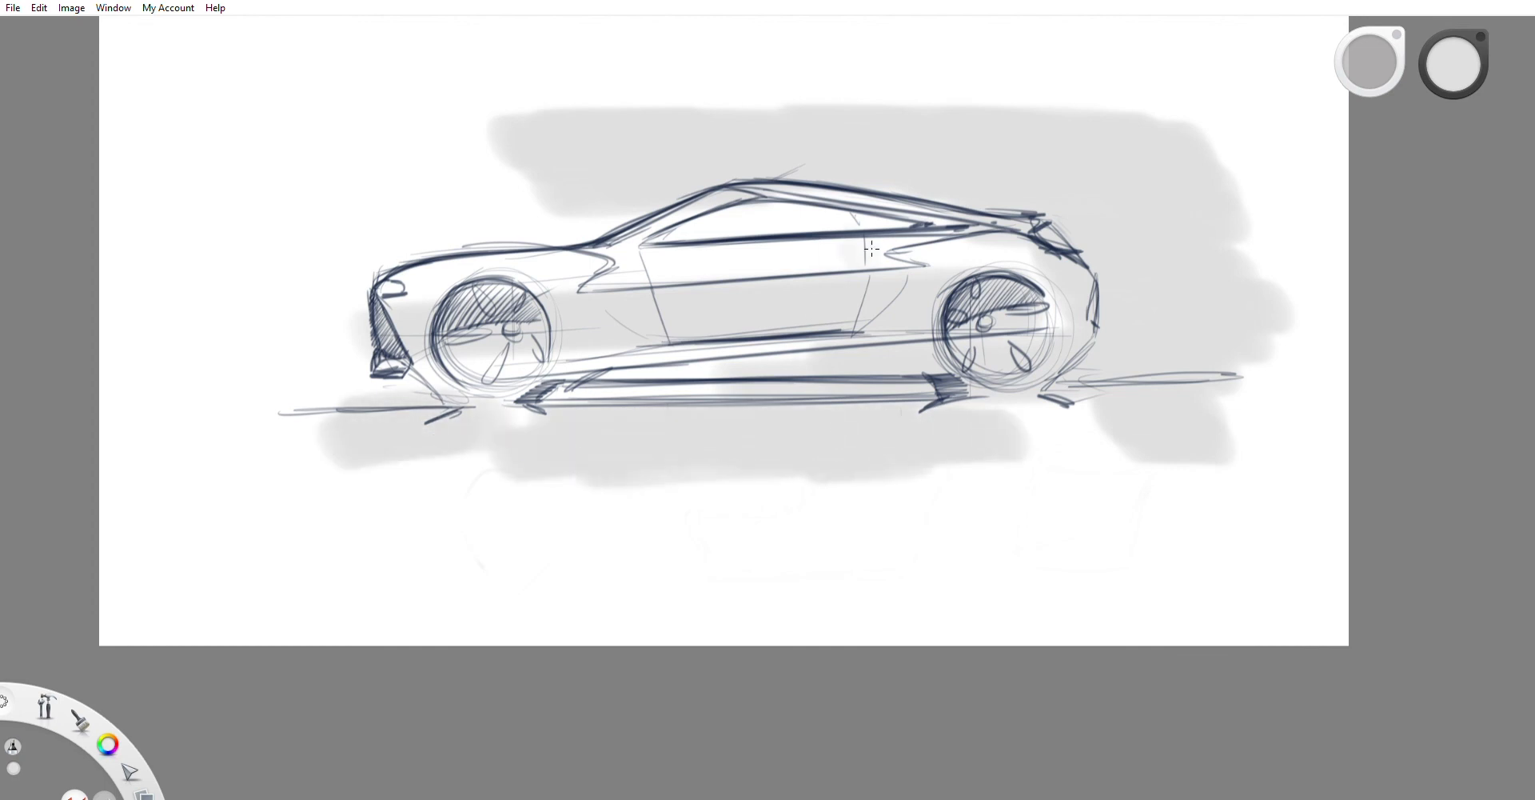
scroll(549, 260, "down", 4)
scroll(377, 231, "up", 3)
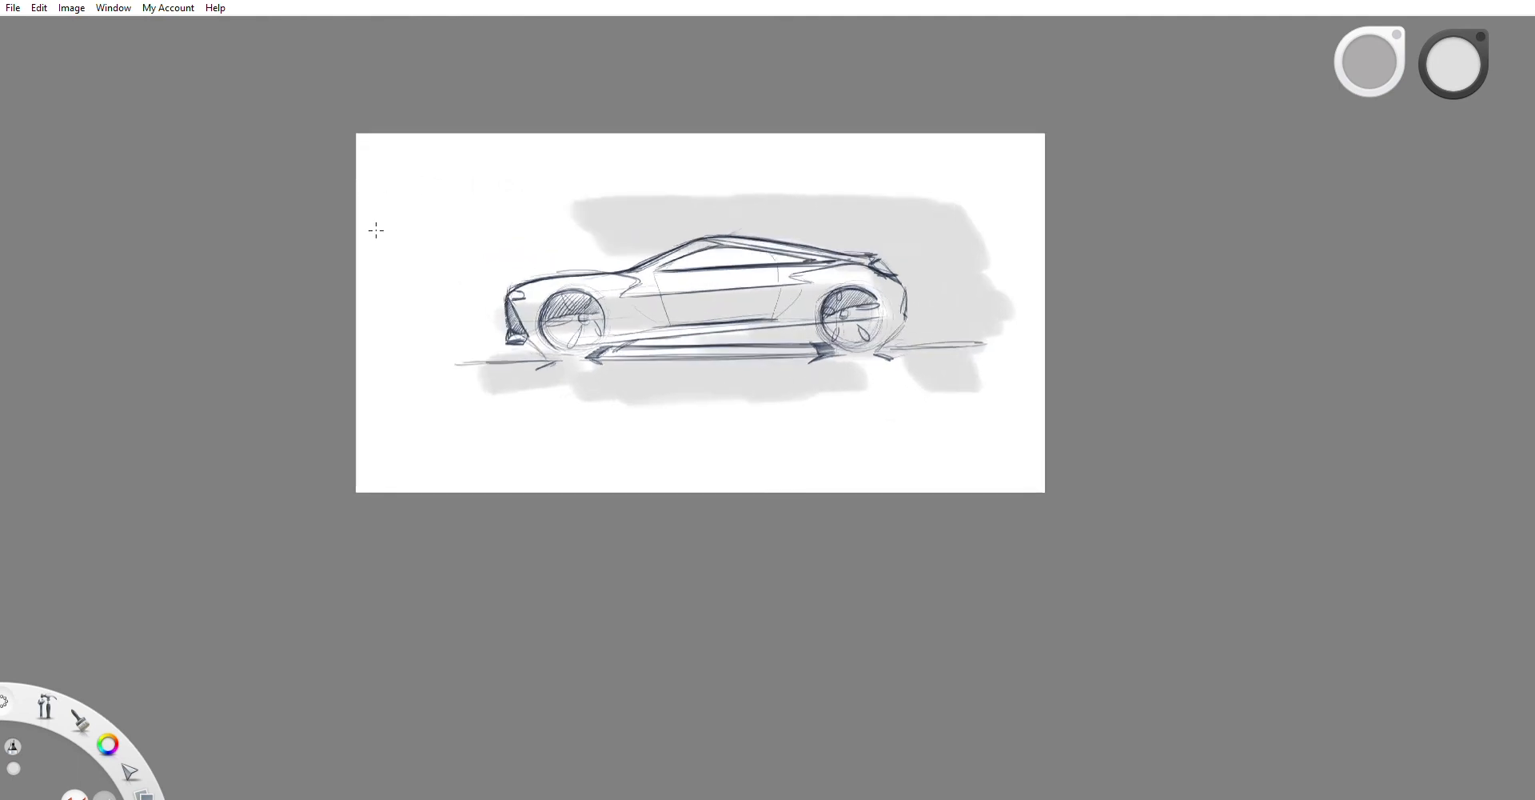
Step: Erase slanted wedges from the grey ground shadow beneath the front and rear wheels
key("e")
mouse_move(620, 432)
left_mouse_down()
mouse_move(576, 423)
mouse_move(635, 448)
mouse_move(655, 412)
mouse_move(720, 460)
mouse_move(687, 406)
left_mouse_up()
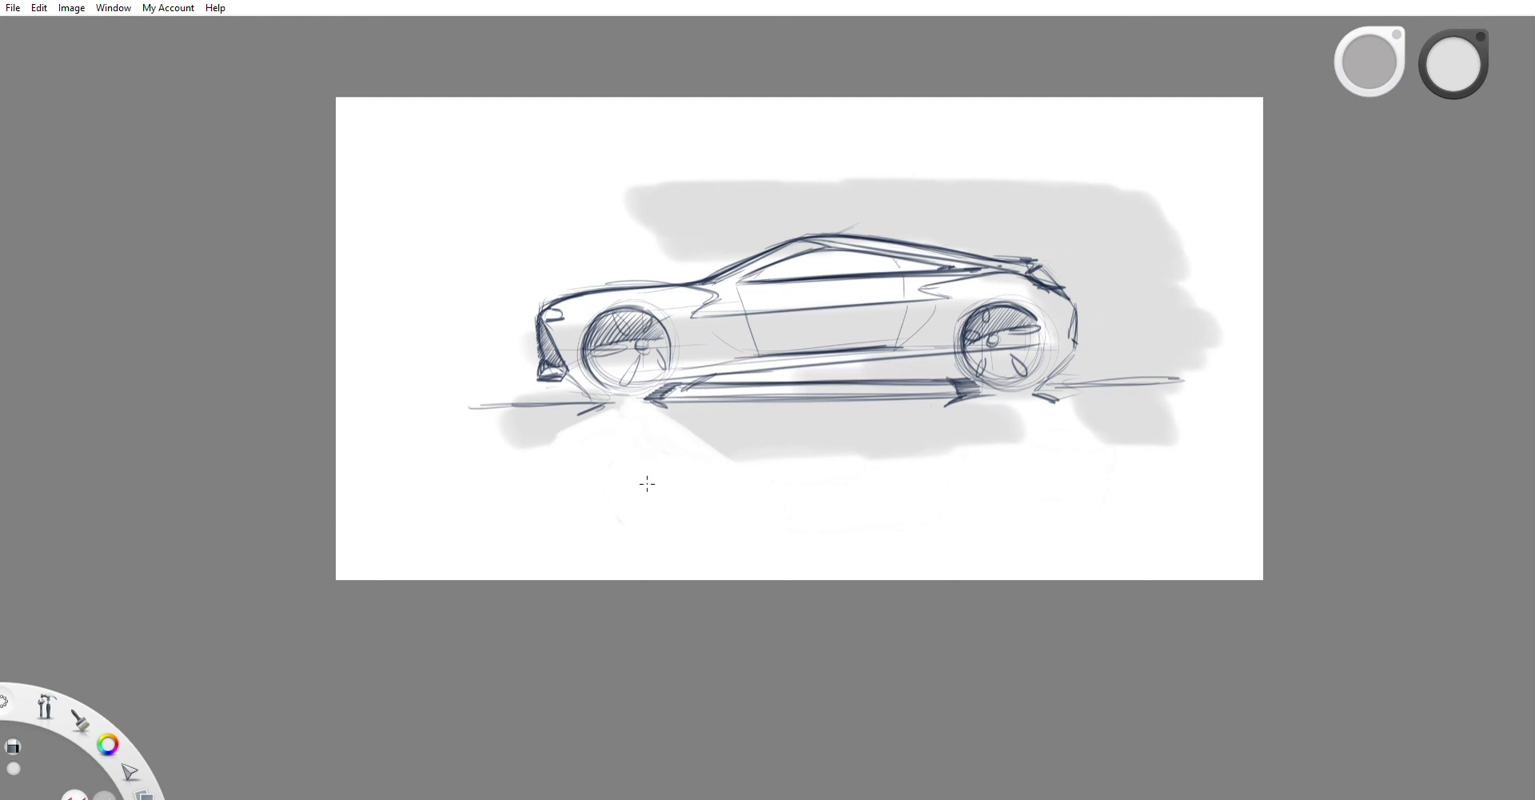
mouse_move(1022, 421)
left_mouse_down()
mouse_move(990, 436)
mouse_move(963, 424)
left_mouse_up()
mouse_move(1088, 420)
left_mouse_down()
mouse_move(1112, 440)
mouse_move(1079, 410)
left_mouse_up()
Step: Erase a thin horizontal strip through the backdrop above the roof, then straighten the backdrop's upper edge and the ground shadow's lower edge
left_click_drag(490, 210, 1176, 206)
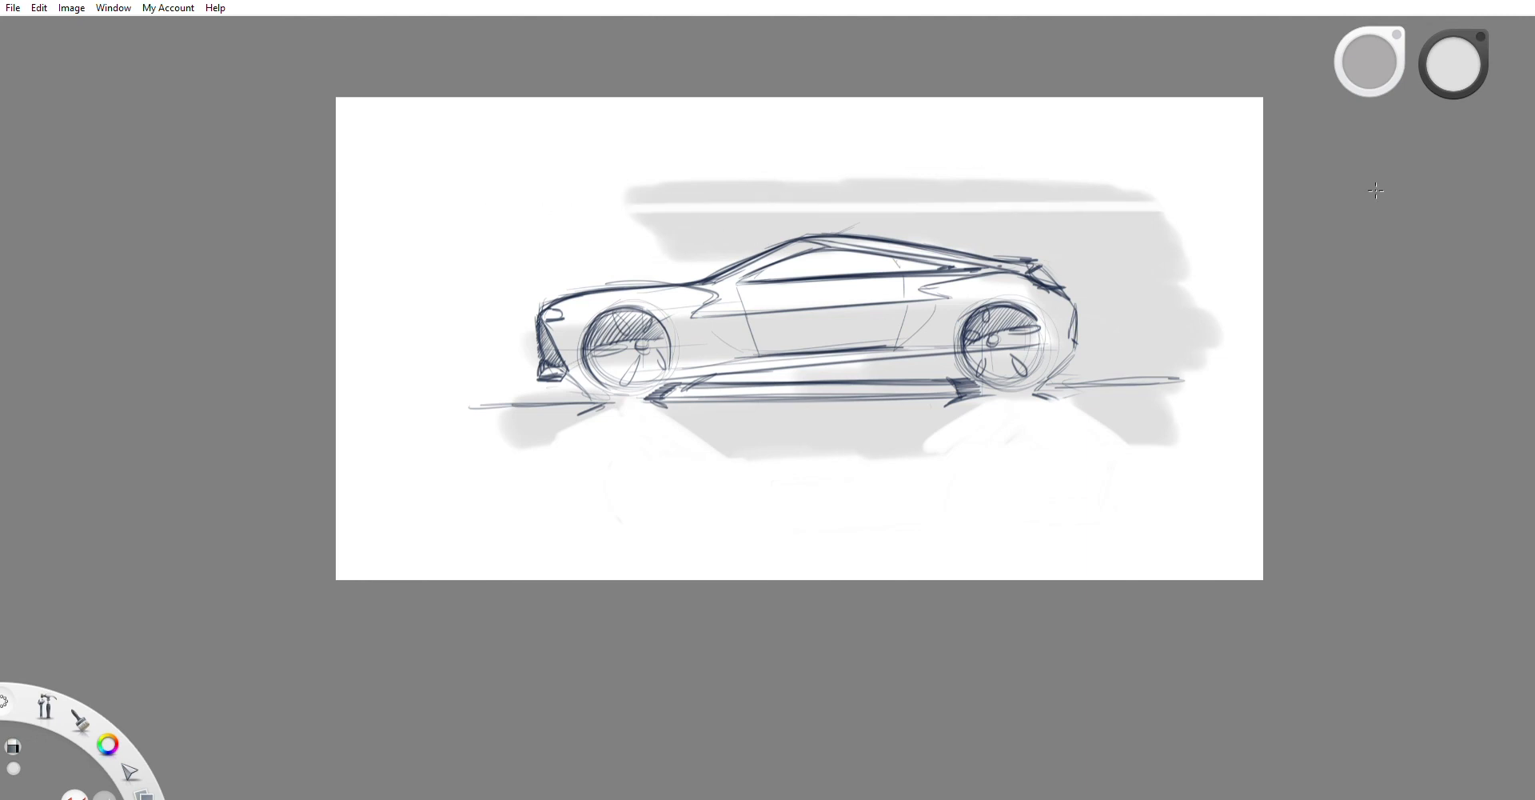
mouse_move(507, 195)
left_mouse_down()
mouse_move(1203, 175)
mouse_move(582, 189)
left_mouse_up()
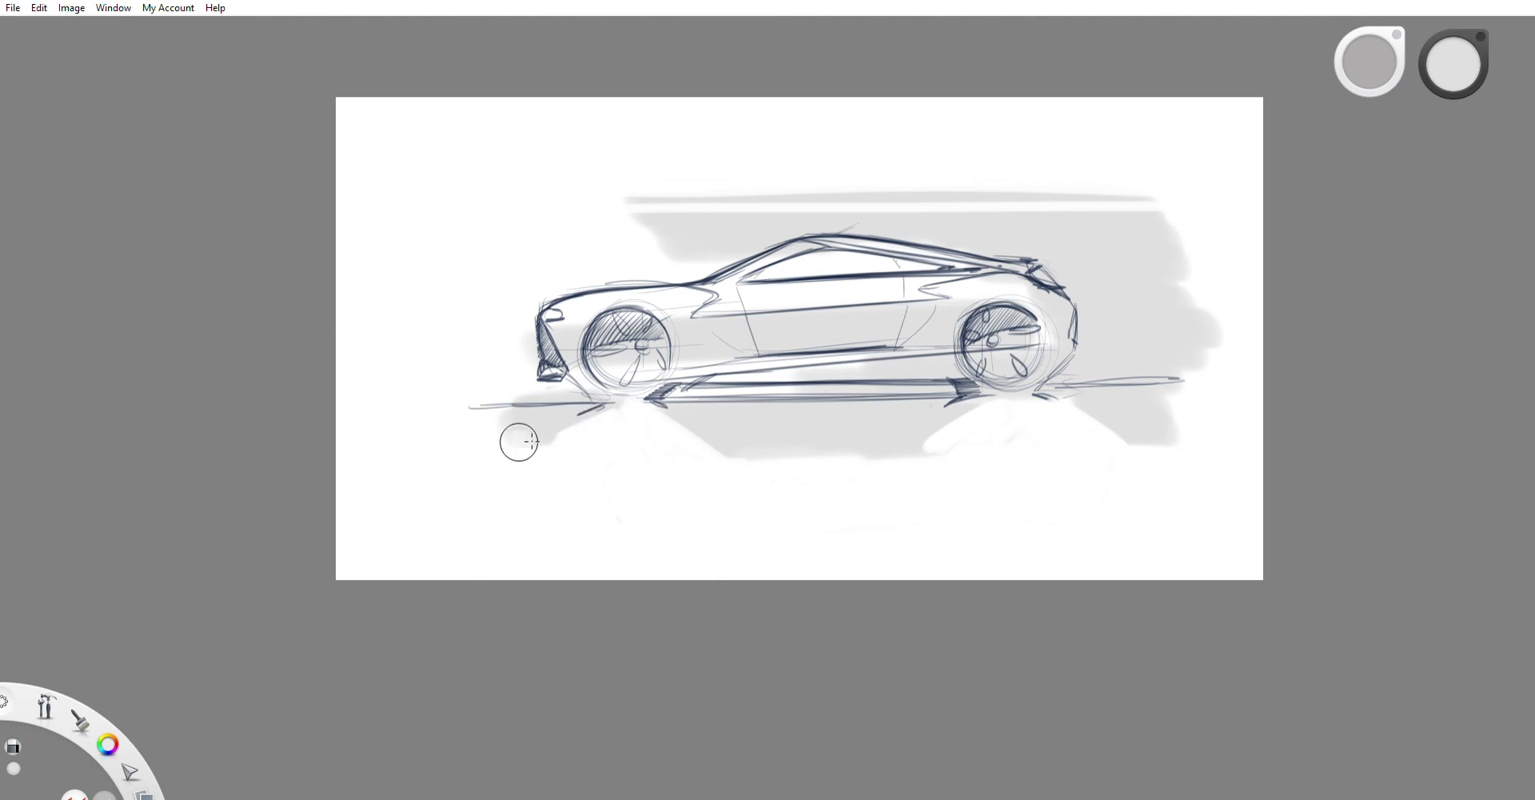
mouse_move(474, 448)
left_mouse_down()
mouse_move(1151, 464)
mouse_move(1151, 442)
mouse_move(696, 449)
mouse_move(1155, 442)
left_mouse_up()
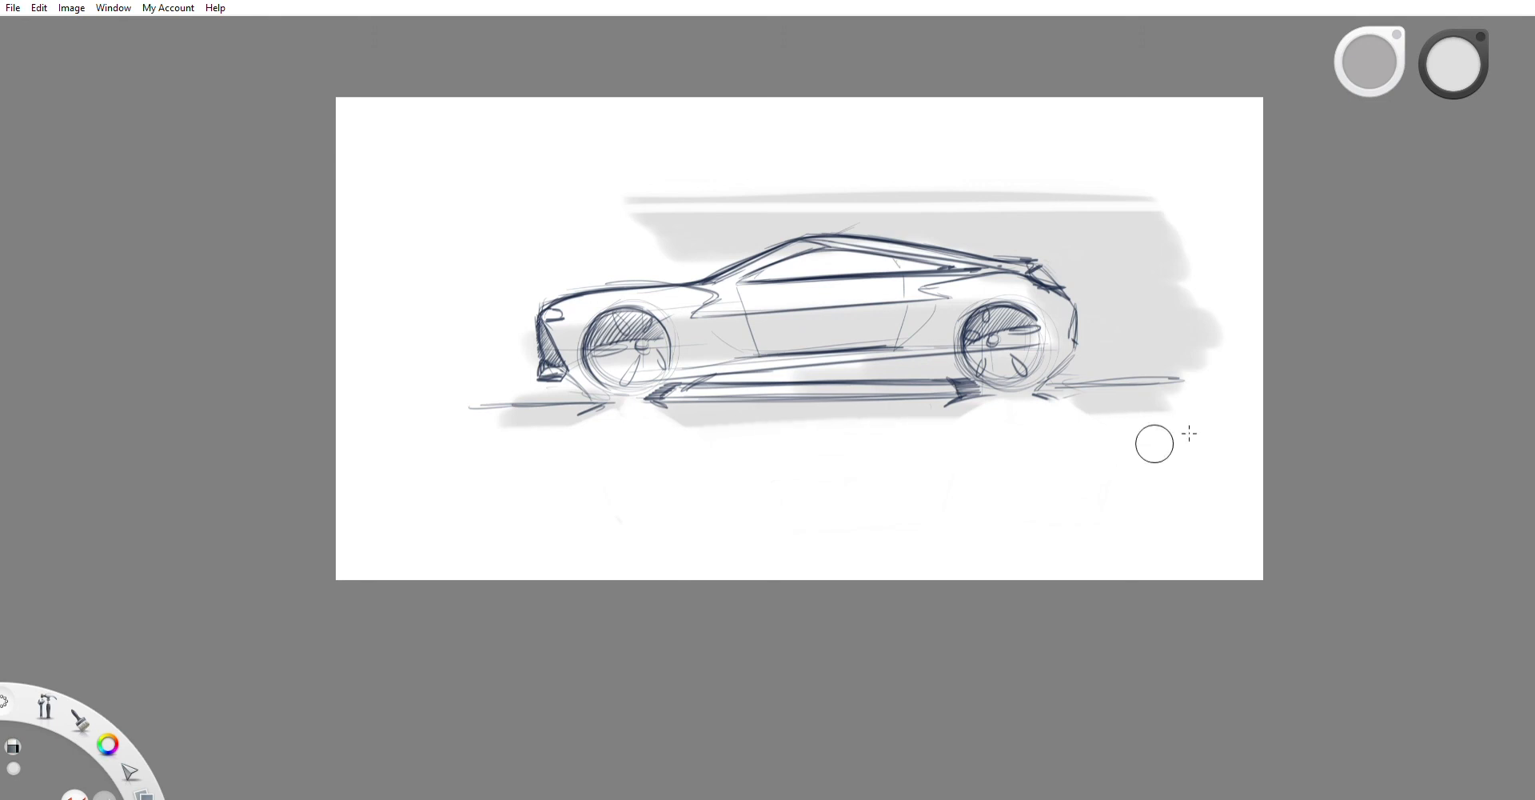
Step: Erase the rear of the grey backdrop into sharp wedges pointing away from the car's tail
left_click_drag(1028, 160, 1201, 328)
left_click_drag(1178, 229, 1166, 198)
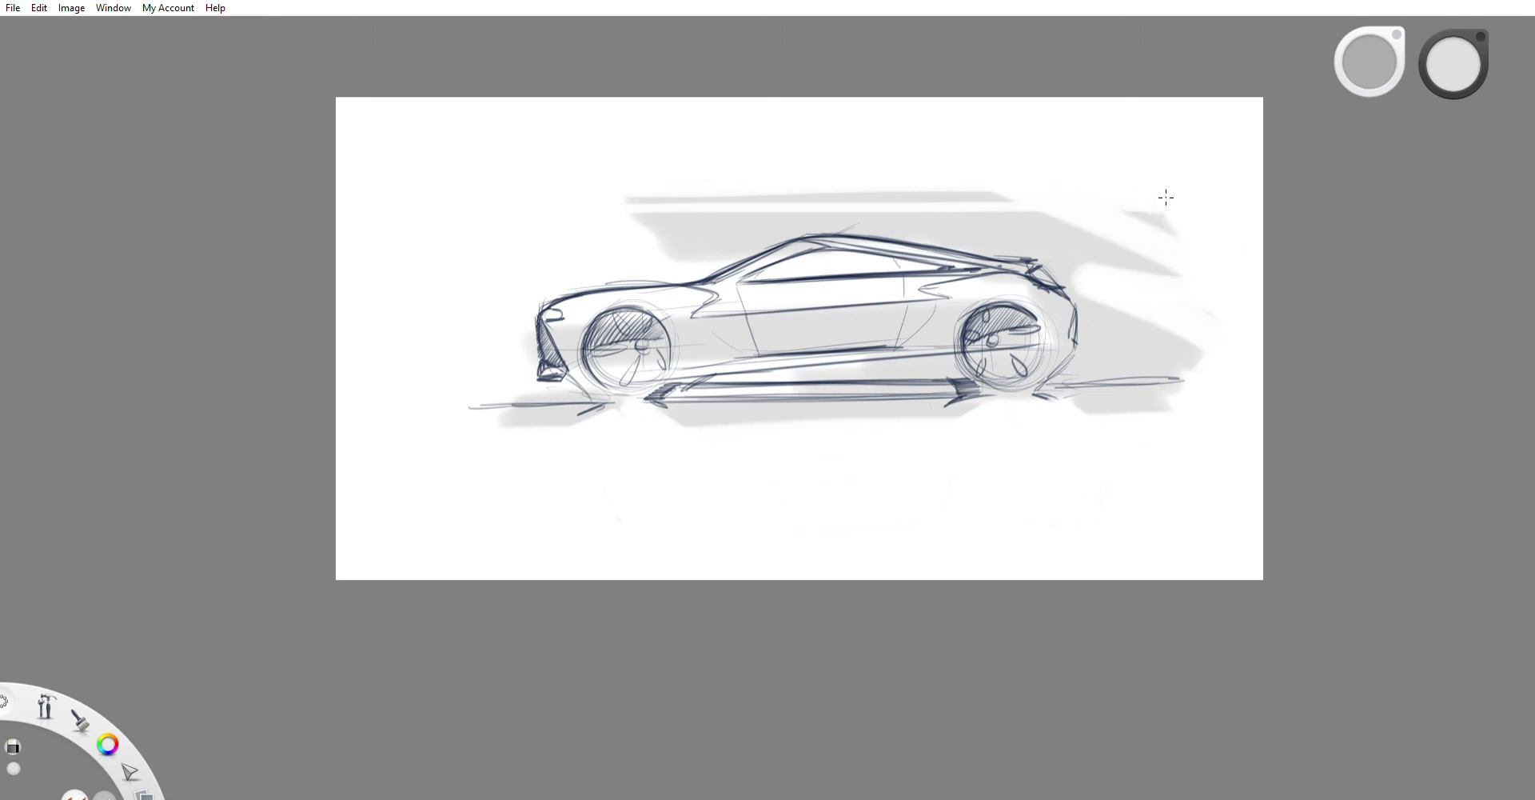
mouse_move(1189, 271)
left_mouse_down()
mouse_move(1211, 378)
mouse_move(1248, 349)
left_mouse_up()
scroll(1055, 442, "down", 5)
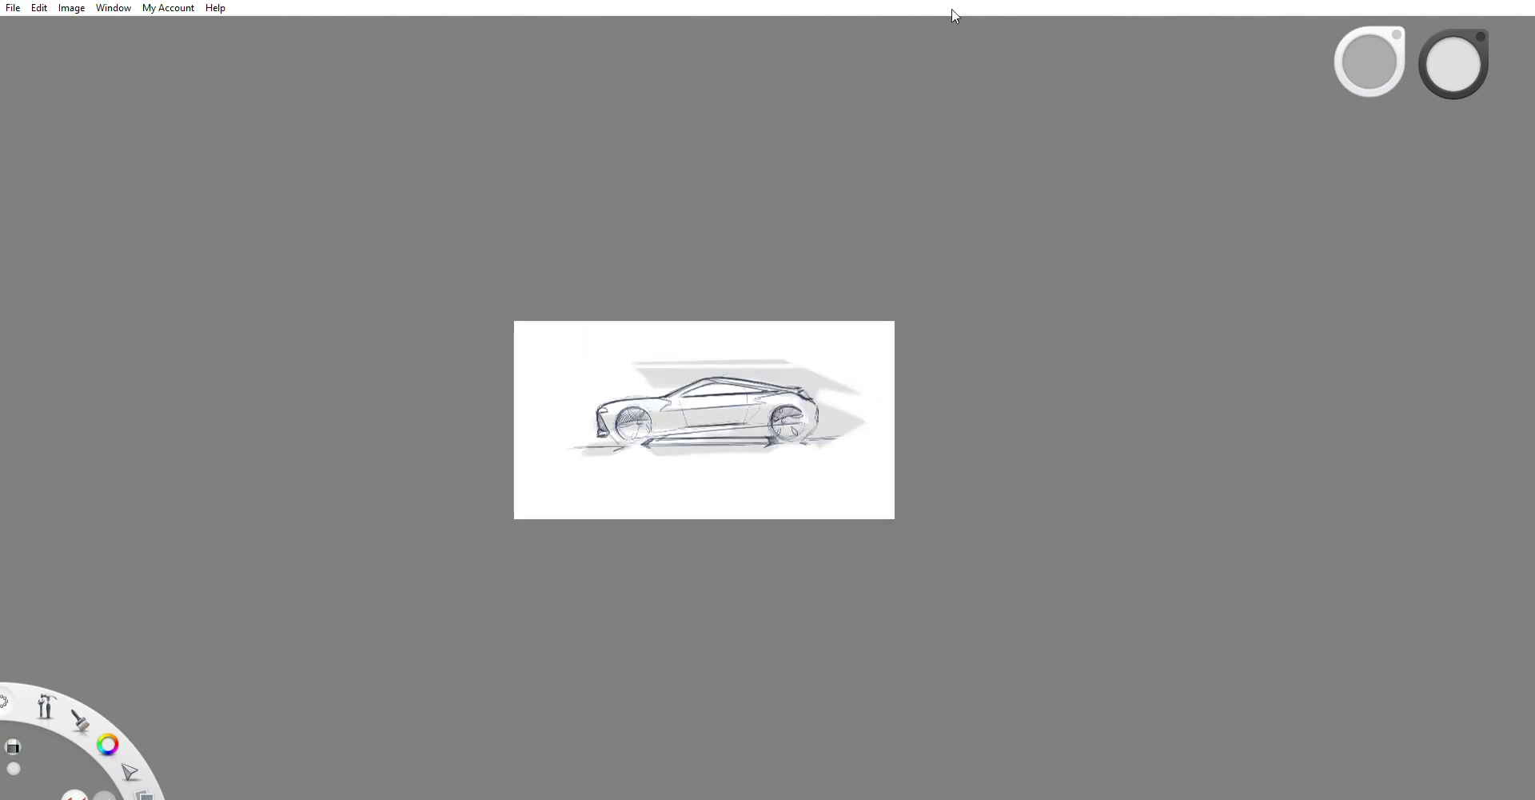
scroll(703, 420, "up", 5)
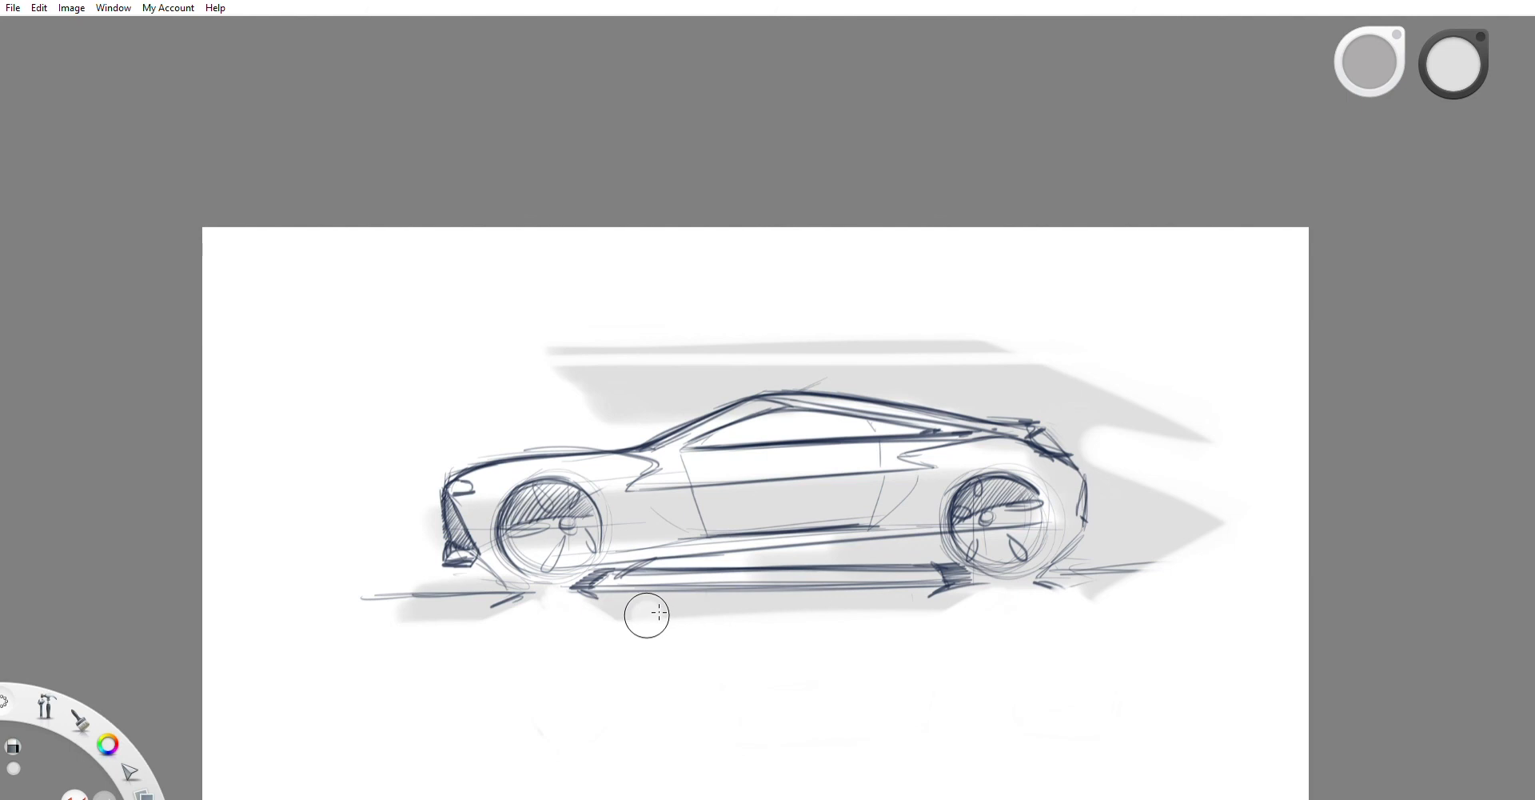
scroll(652, 613, "up", 2)
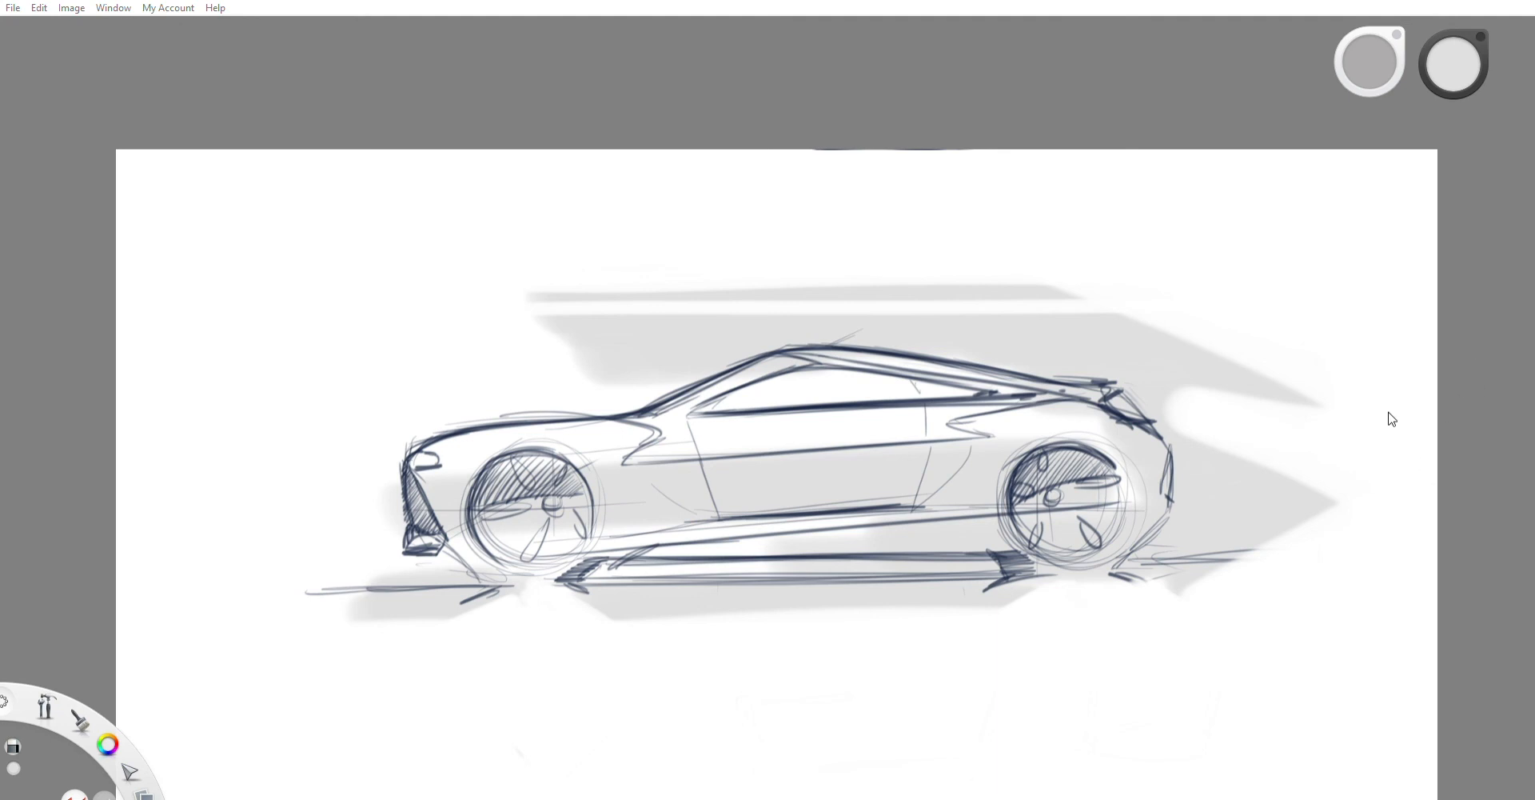
Step: Shade the lower body along the sill line behind the front wheel with a darker grey, undoing a first stroke
key("s")
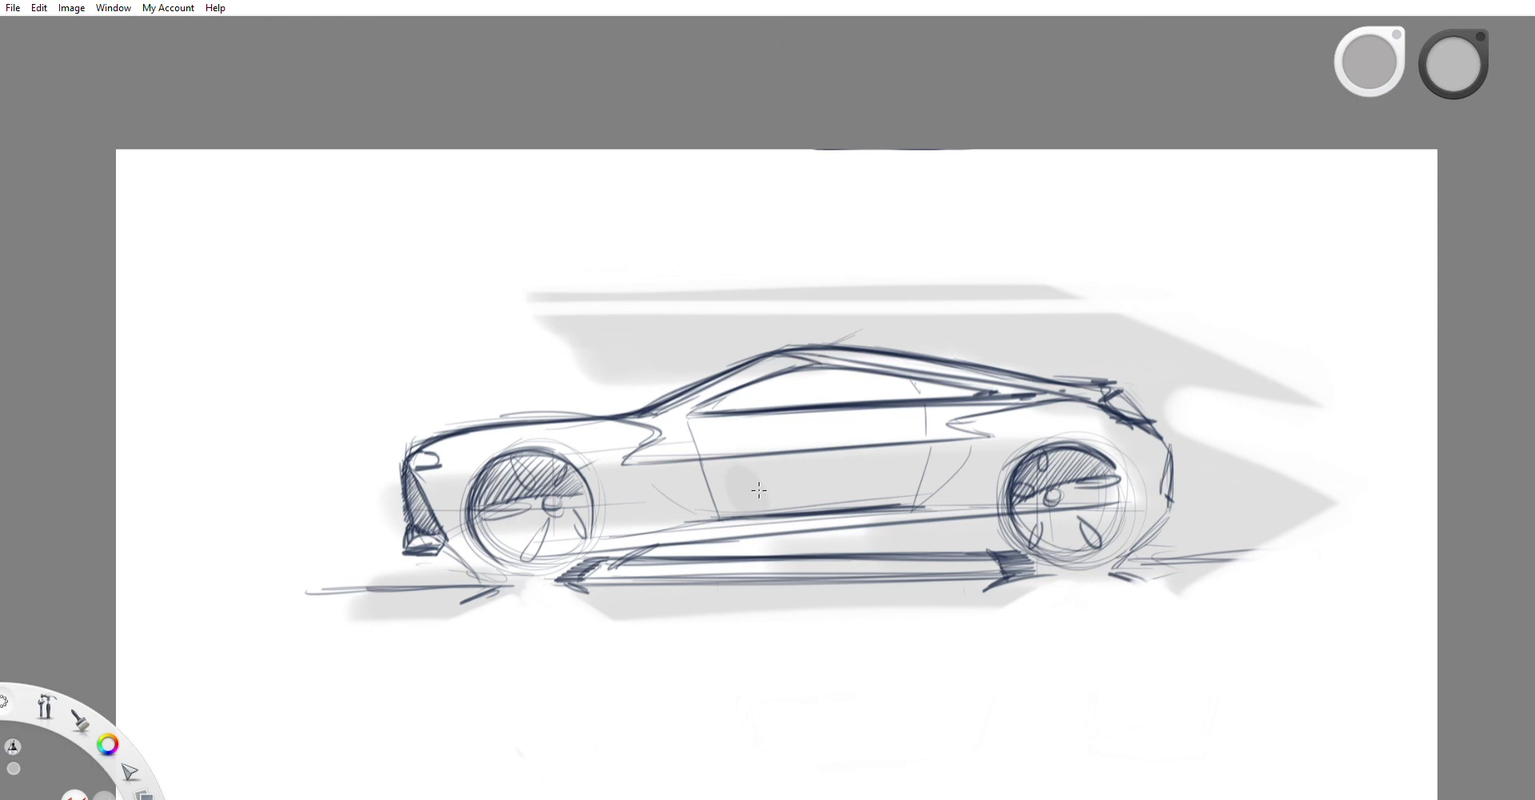
mouse_move(896, 566)
left_mouse_down()
mouse_move(708, 566)
mouse_move(1020, 558)
left_mouse_up()
key("ctrl+z")
mouse_move(548, 546)
left_mouse_down()
mouse_move(912, 508)
mouse_move(579, 546)
mouse_move(692, 533)
left_mouse_up()
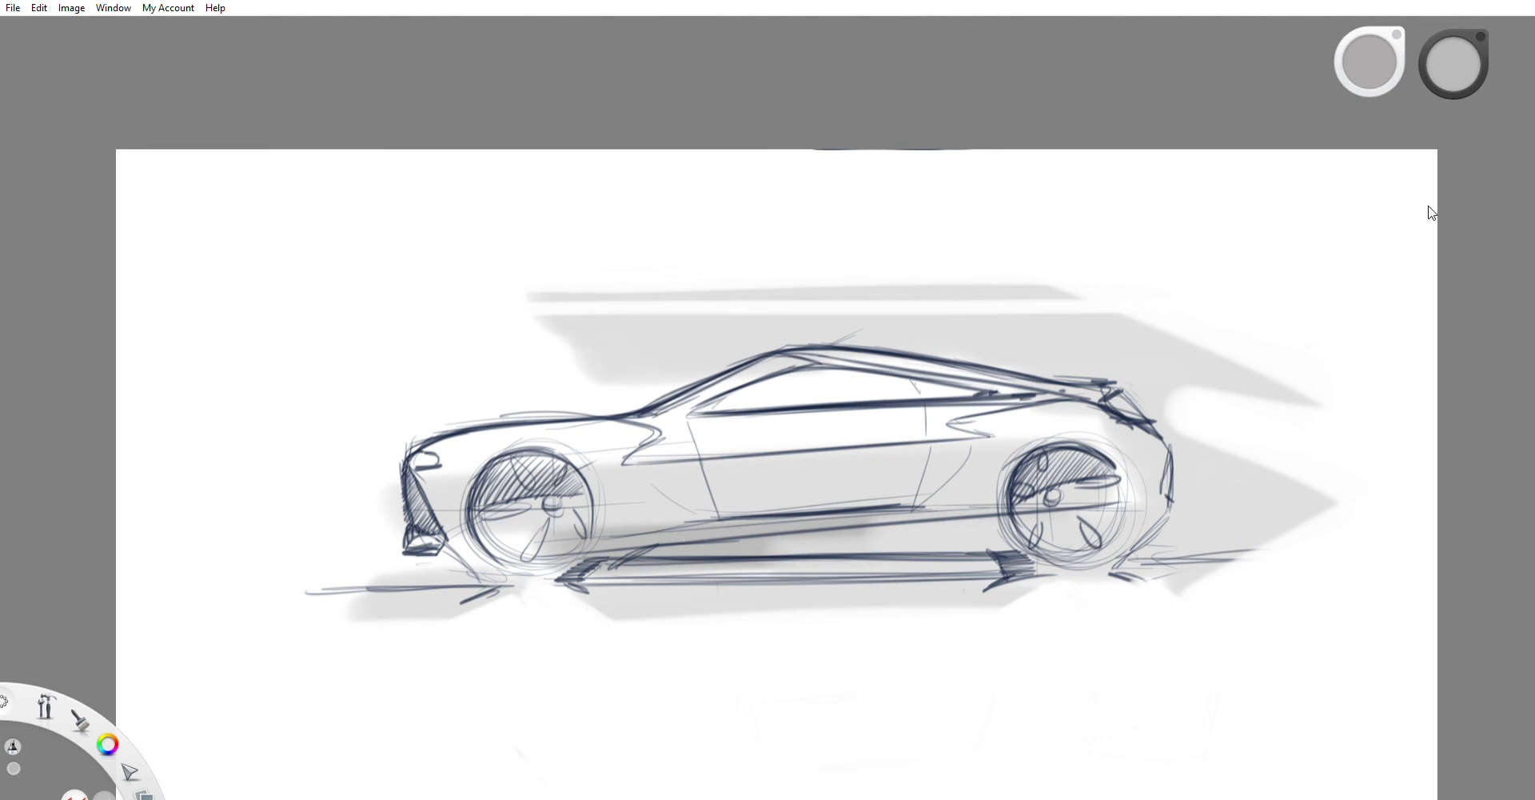
Step: Shade a darker grey band along the door's character line back to the rear fender and around the rear wheel arch
left_click(1369, 228)
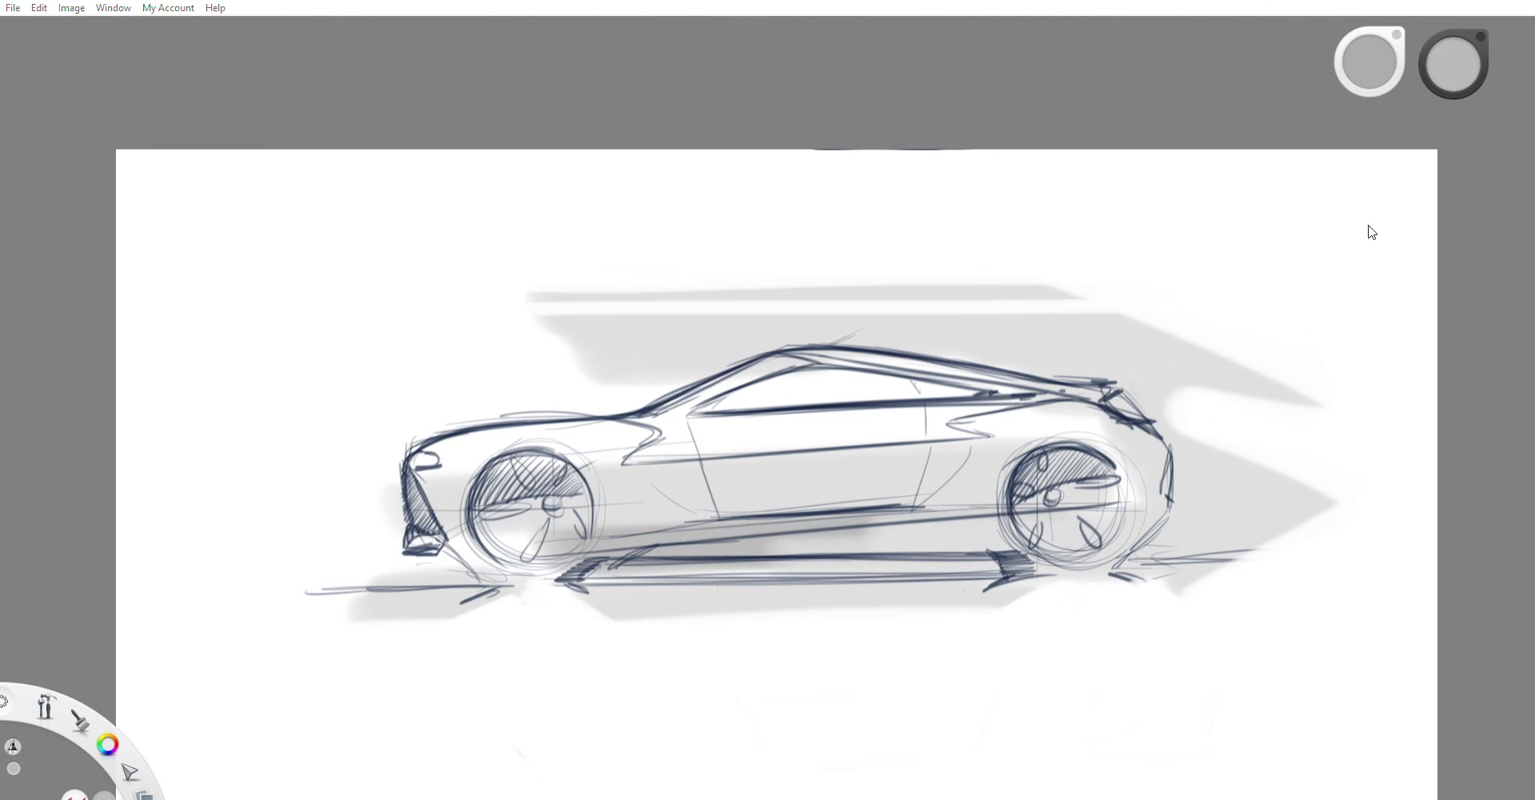
left_click(55, 338)
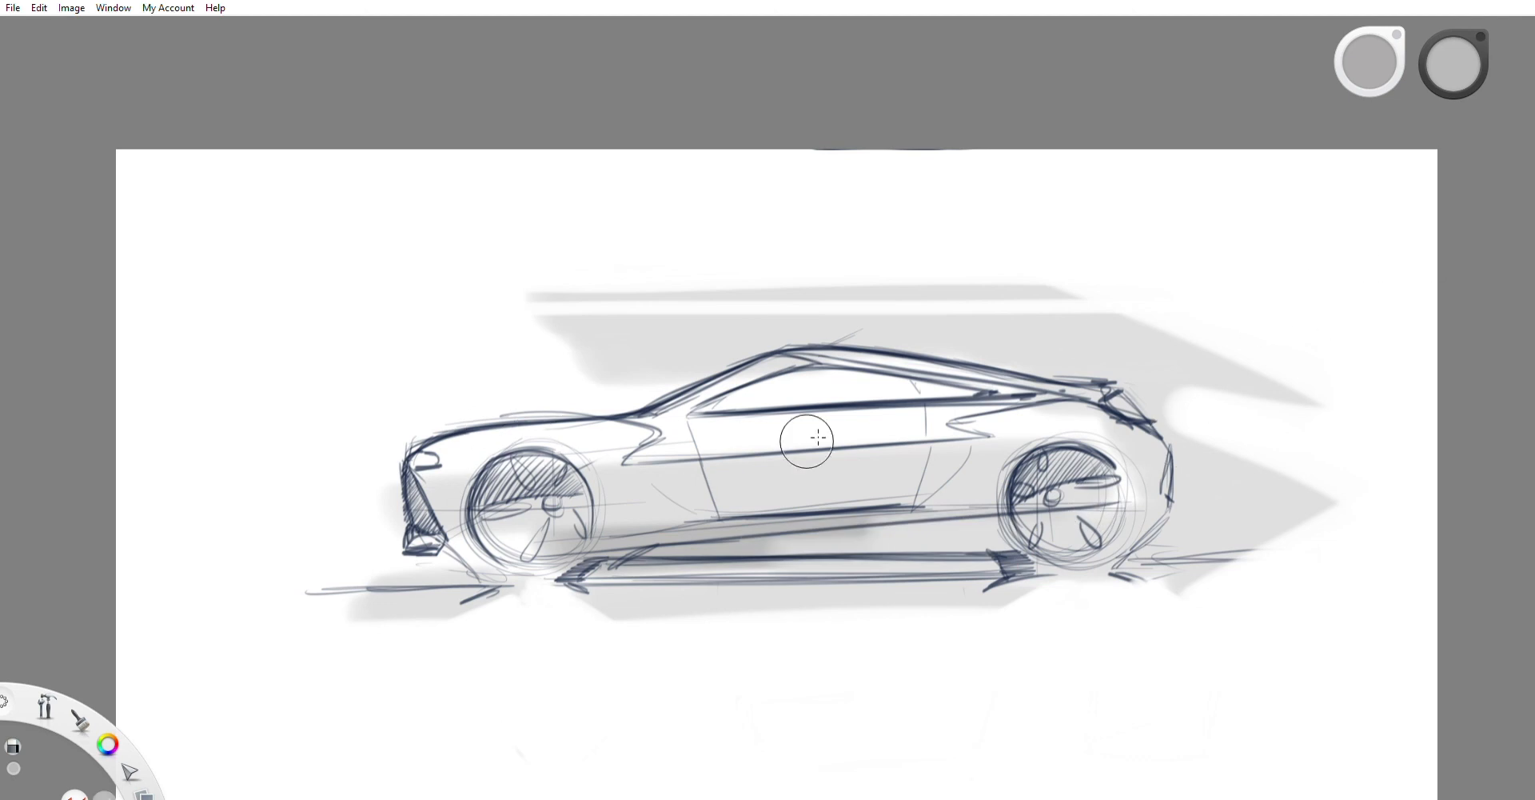
left_click(17, 222)
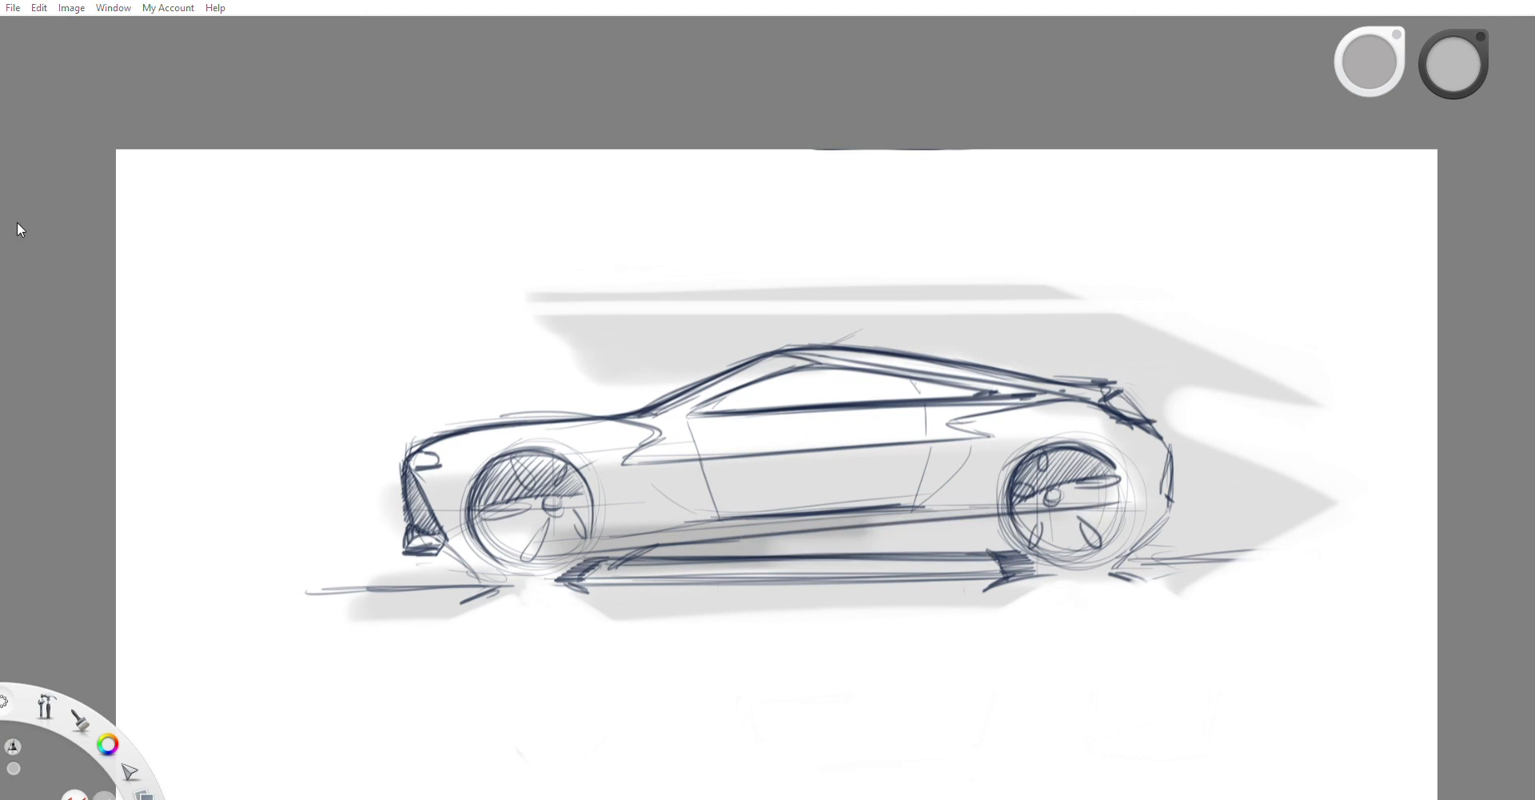
left_click_drag(672, 458, 863, 453)
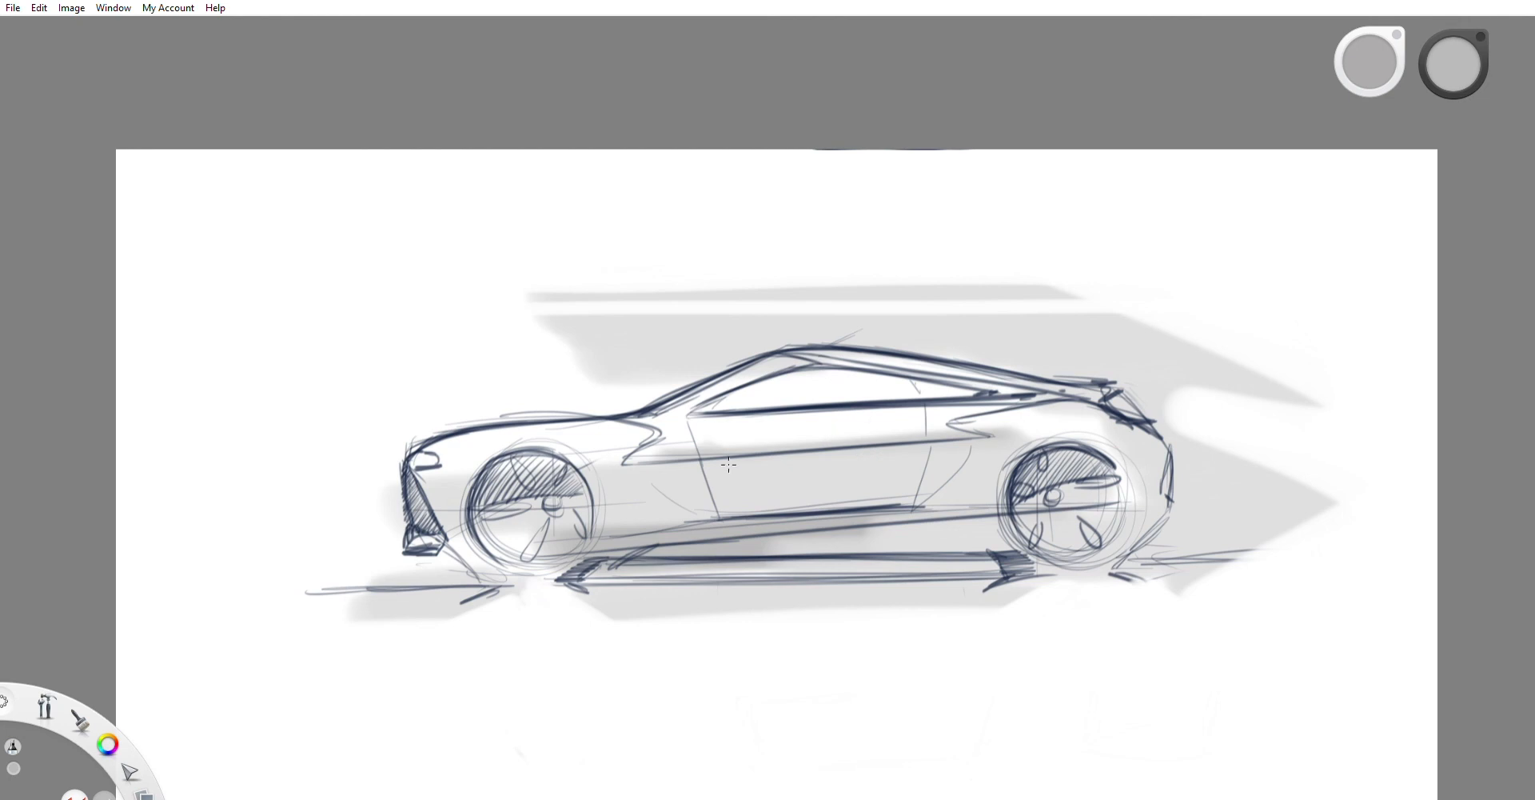
left_click_drag(642, 455, 1059, 433)
left_click_drag(1138, 503, 1103, 441)
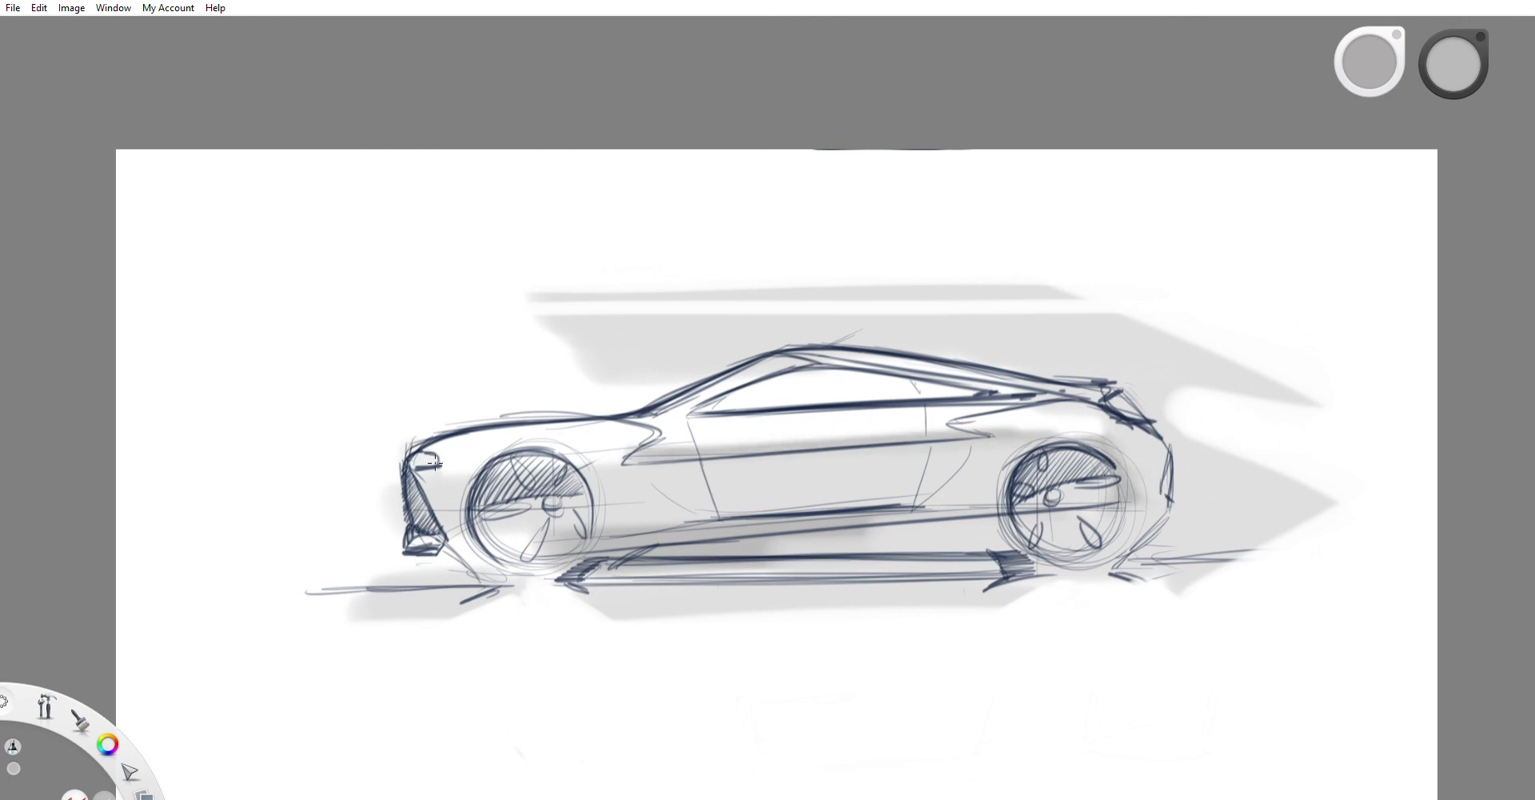
Step: Extend the grey shading over the car's nose, then fill the side window with a darker grey and erase the overspill around it
mouse_move(435, 463)
left_mouse_down()
mouse_move(471, 484)
mouse_move(400, 499)
mouse_move(1192, 432)
left_mouse_up()
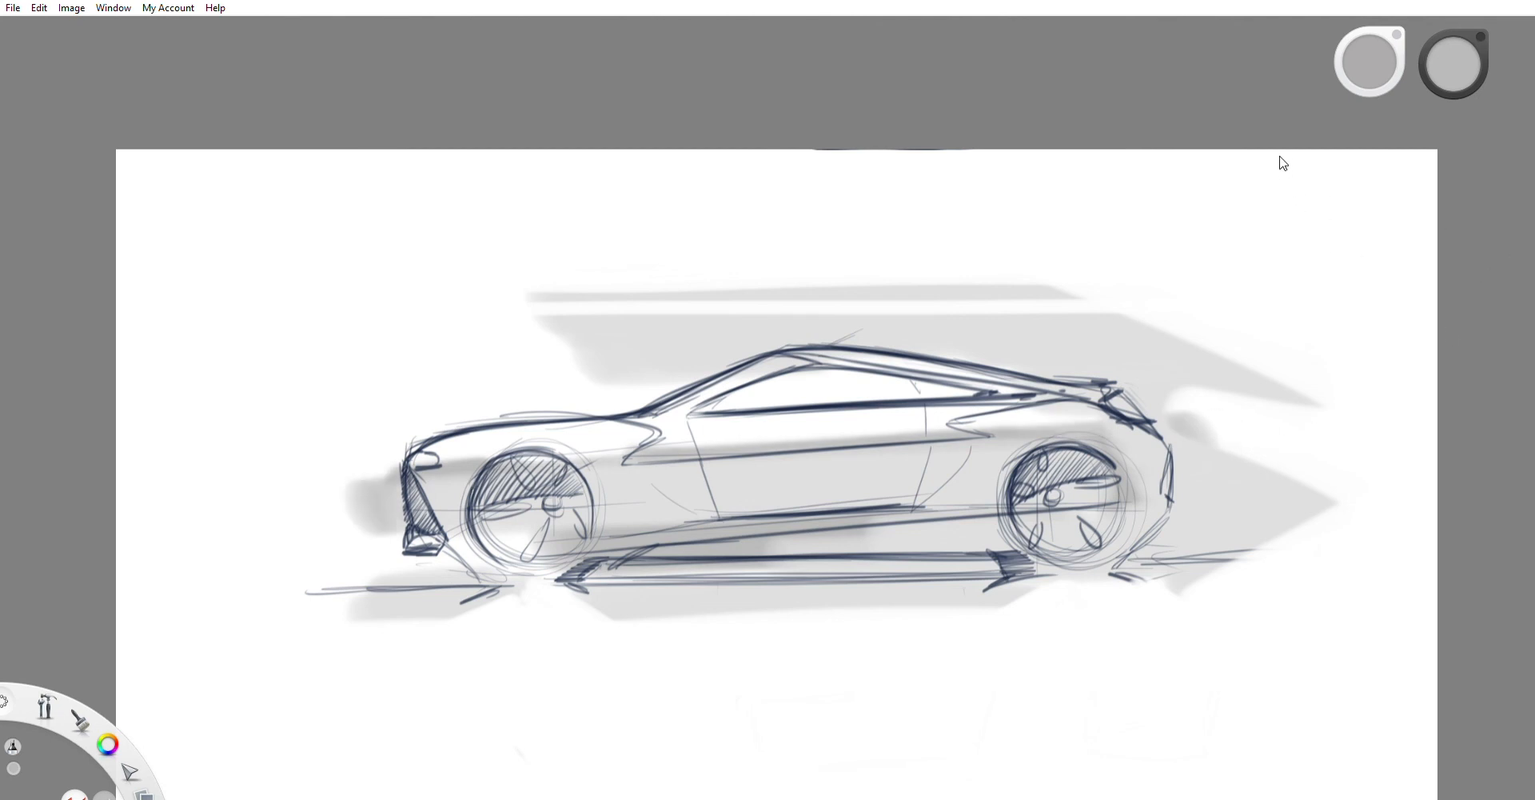
mouse_move(720, 408)
left_mouse_down()
mouse_move(960, 372)
mouse_move(735, 412)
mouse_move(1008, 384)
left_mouse_up()
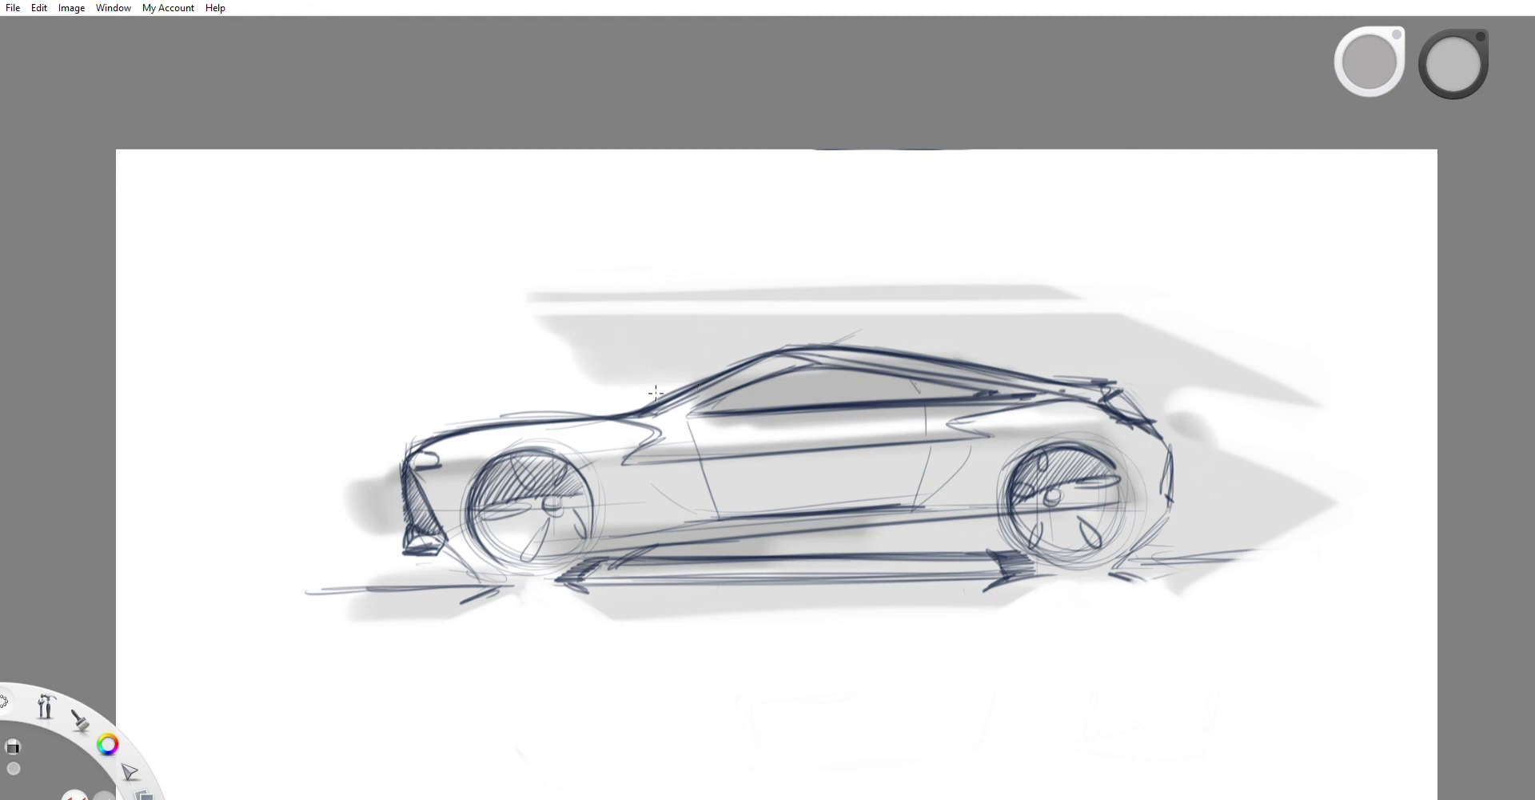
mouse_move(697, 391)
left_mouse_down()
mouse_move(763, 358)
mouse_move(1017, 384)
left_mouse_up()
left_click_drag(840, 362, 1016, 387)
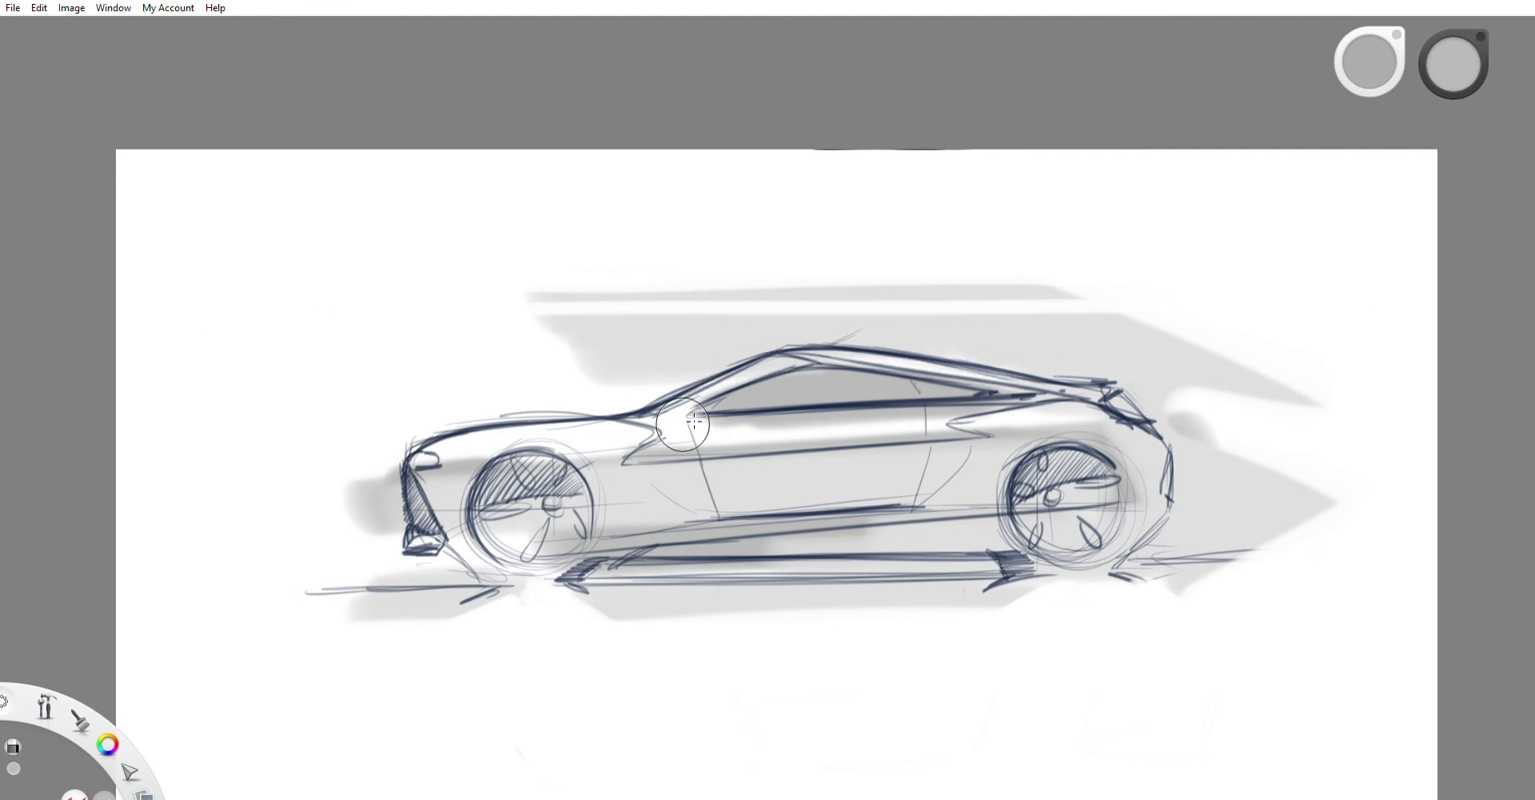
left_click_drag(694, 423, 1056, 426)
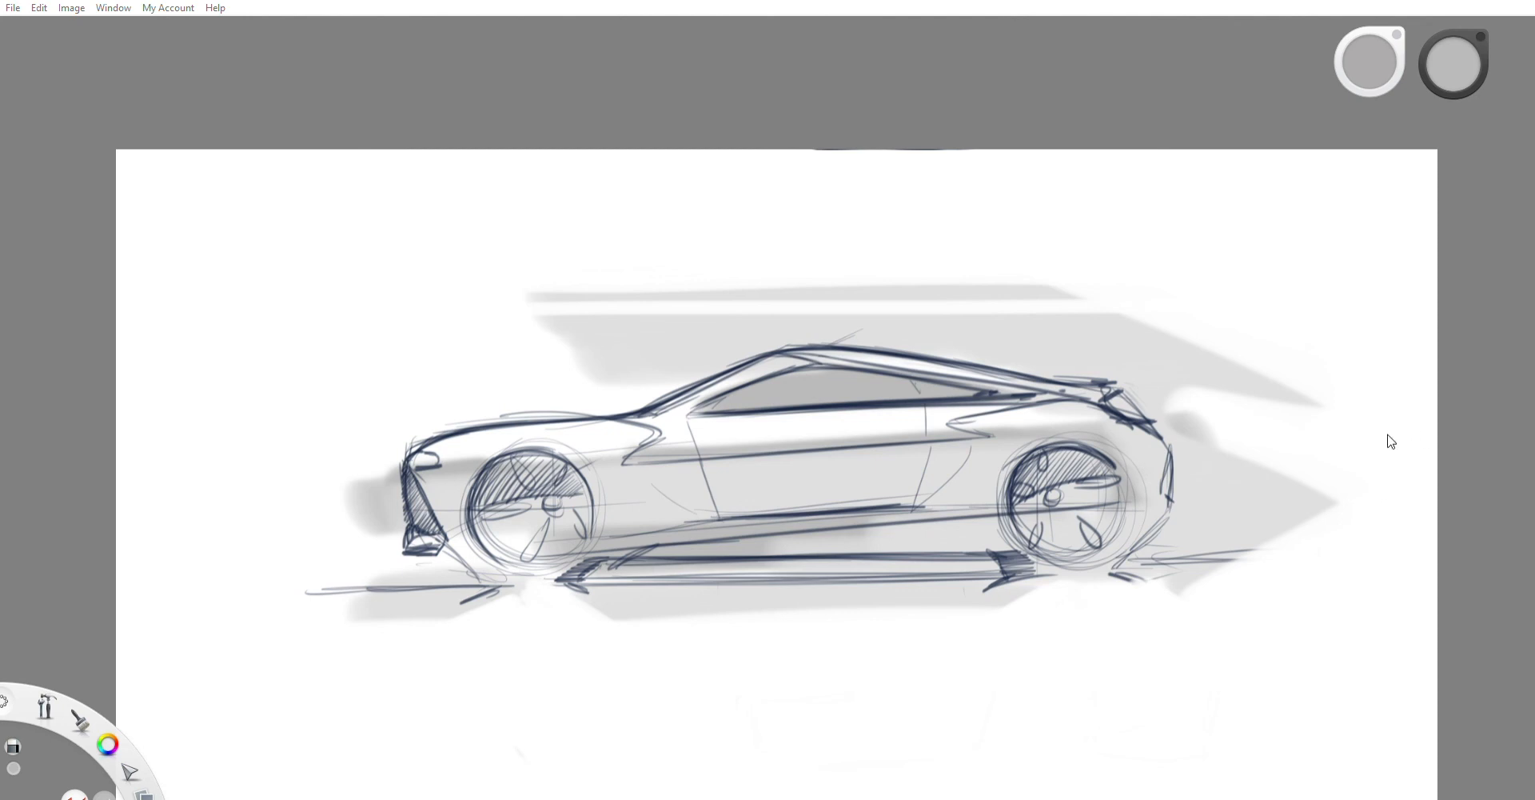
key("e")
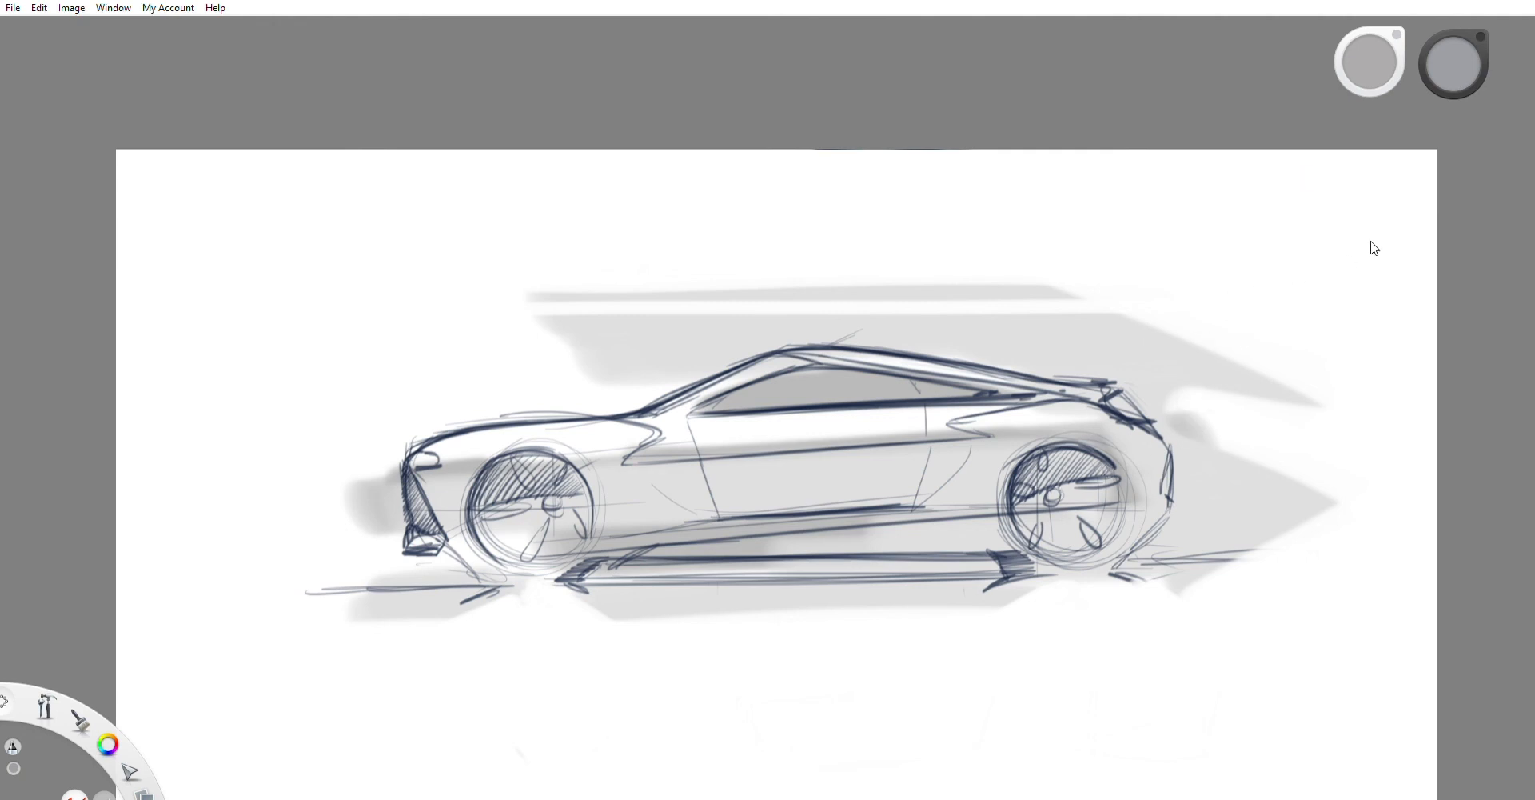
left_click_drag(1040, 457, 1107, 480)
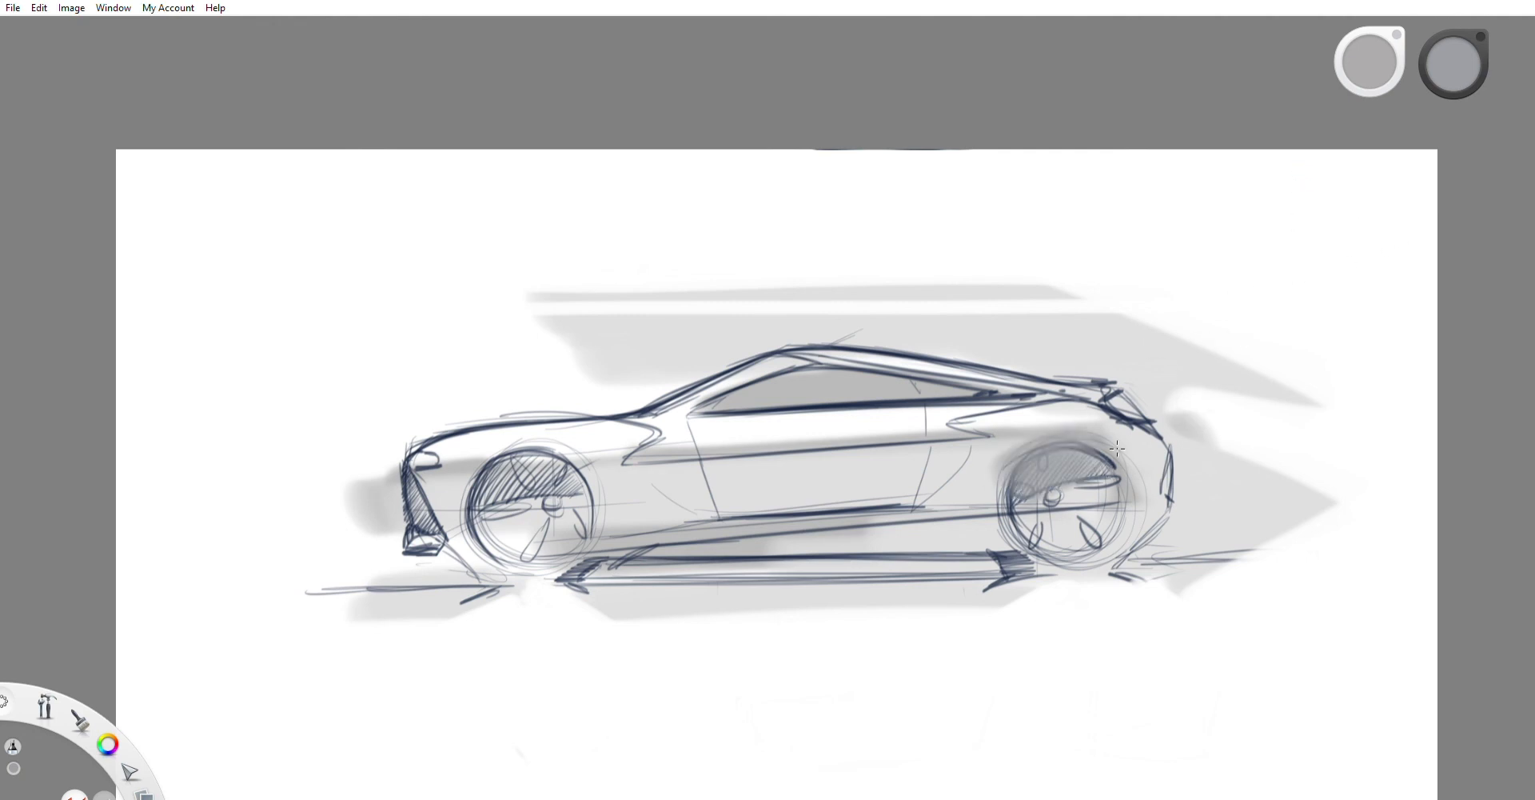
left_click_drag(1000, 480, 1119, 456)
key("ctrl+z")
key("ctrl+z")
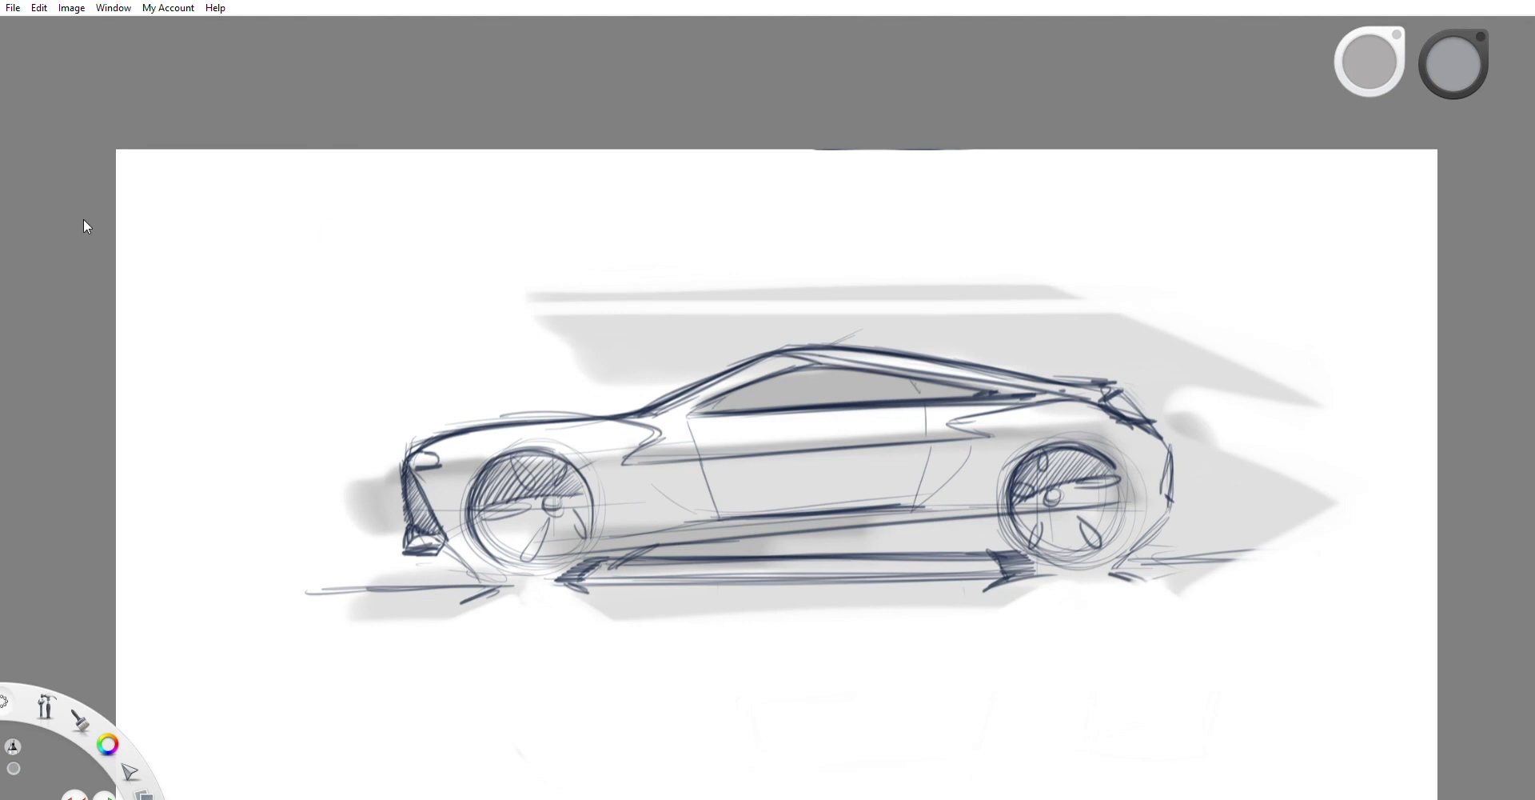
mouse_move(1076, 520)
left_mouse_down()
mouse_move(1032, 484)
mouse_move(1091, 472)
left_mouse_up()
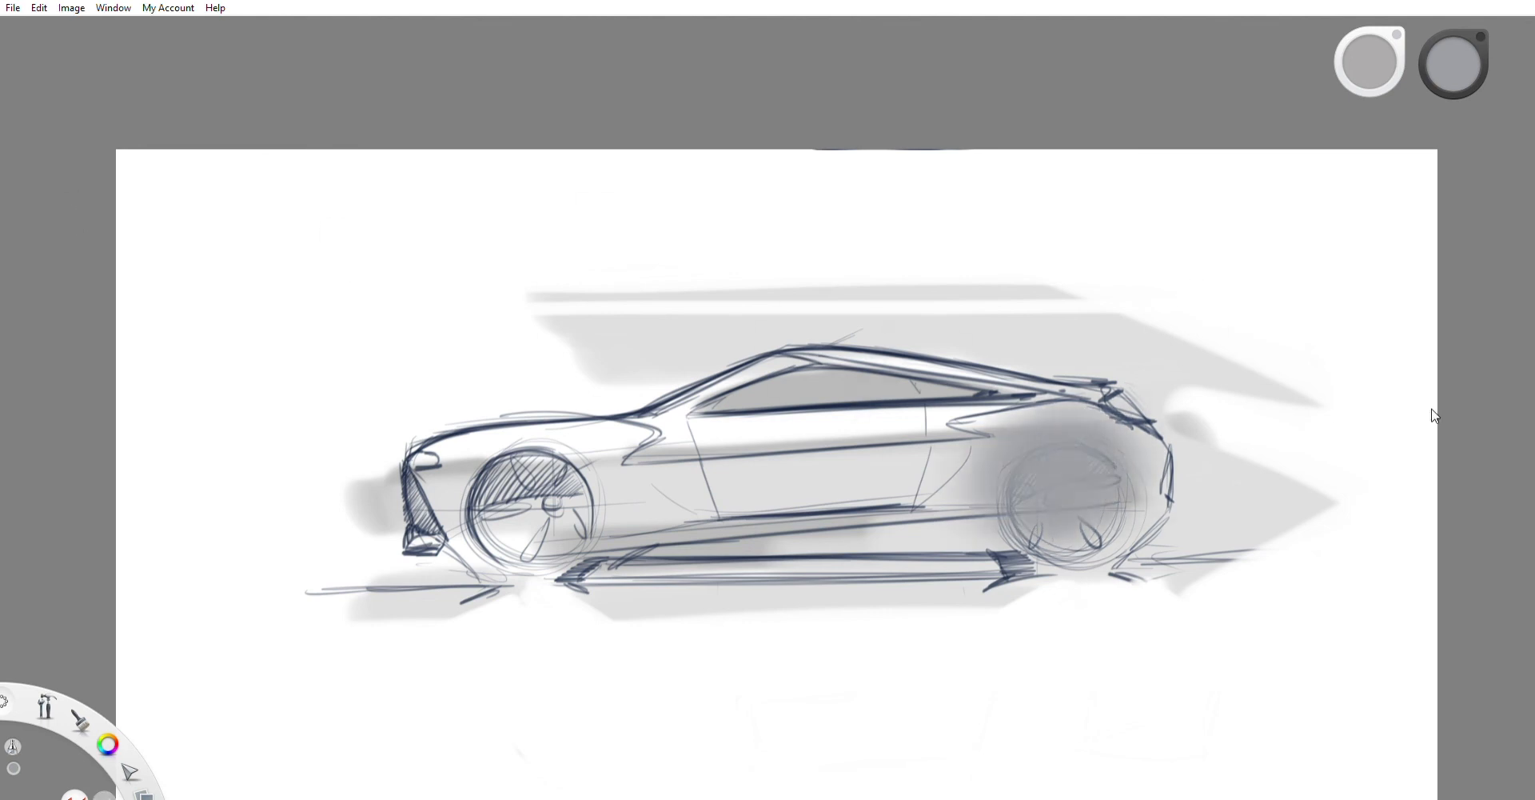
key("ctrl+z")
left_click(1500, 296)
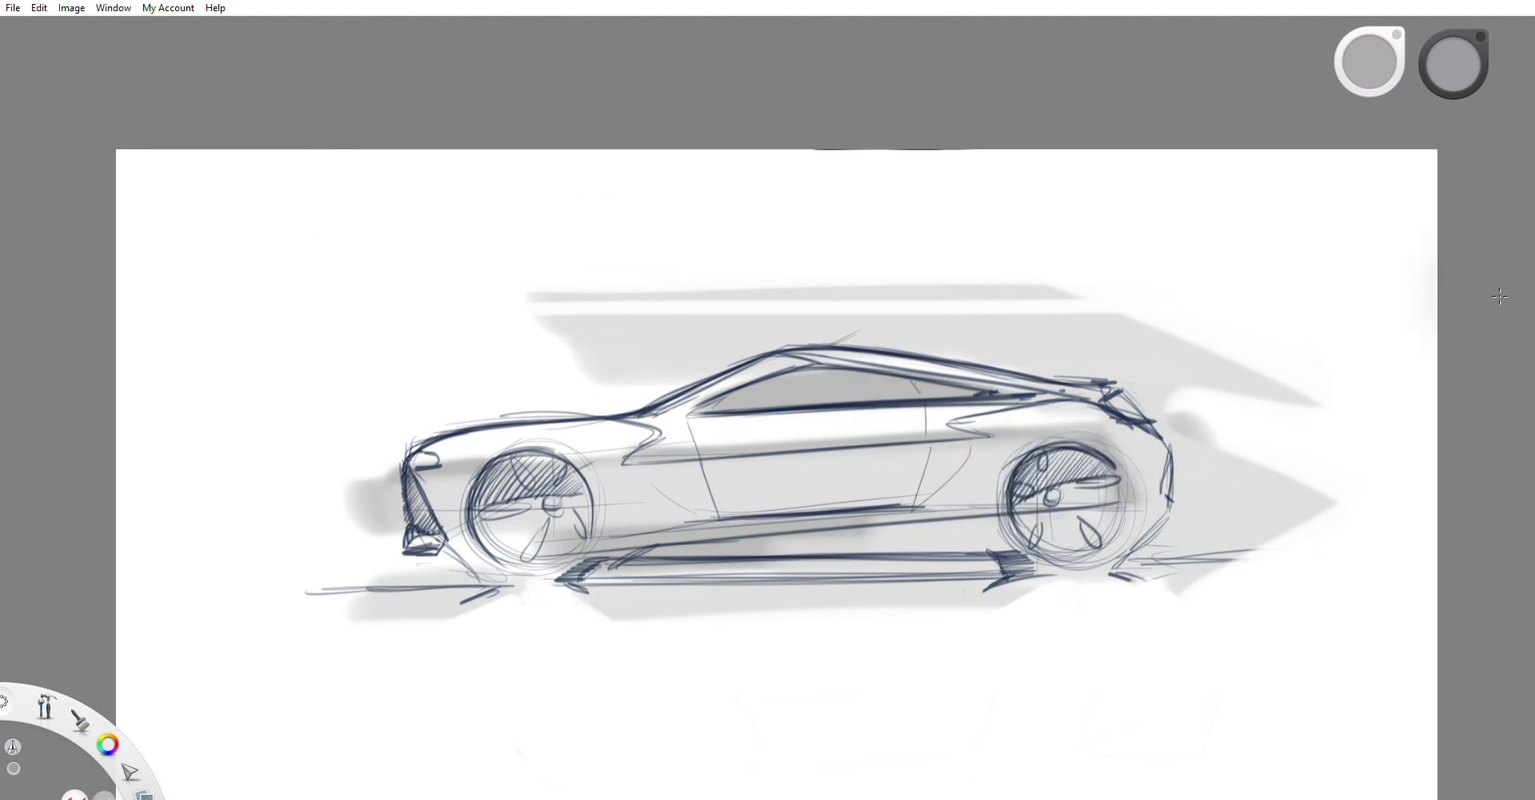
Step: Sample the dark navy from the rear wheel and airbrush it softly over both wheels and the side window and roof
left_click(1112, 462, "alt")
left_click(1070, 477)
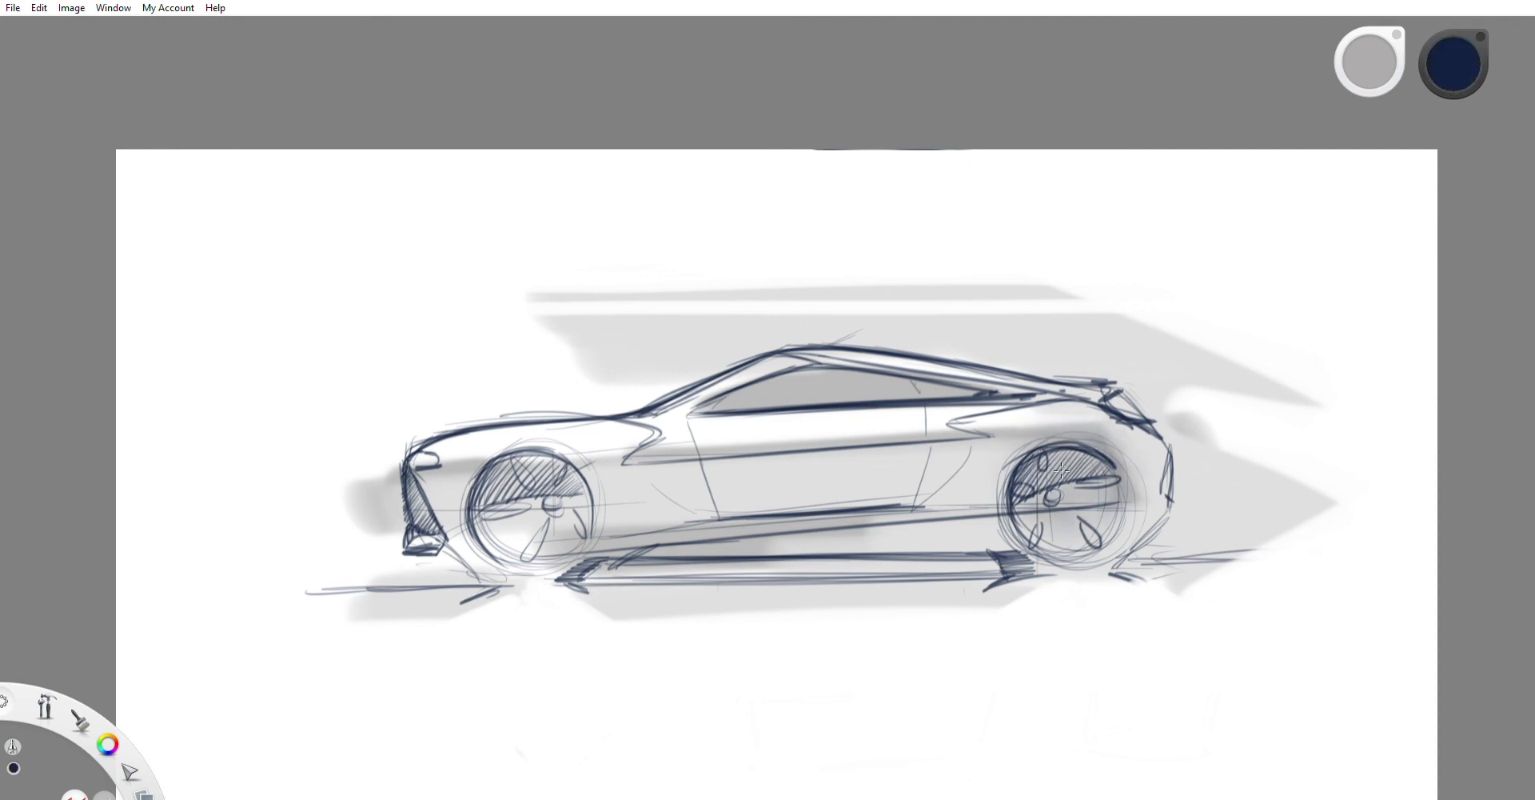
key("ctrl+z")
mouse_move(1070, 471)
left_mouse_down()
mouse_move(1014, 473)
mouse_move(1124, 461)
left_mouse_up()
left_click_drag(515, 483, 598, 467)
left_click_drag(716, 375, 1039, 368)
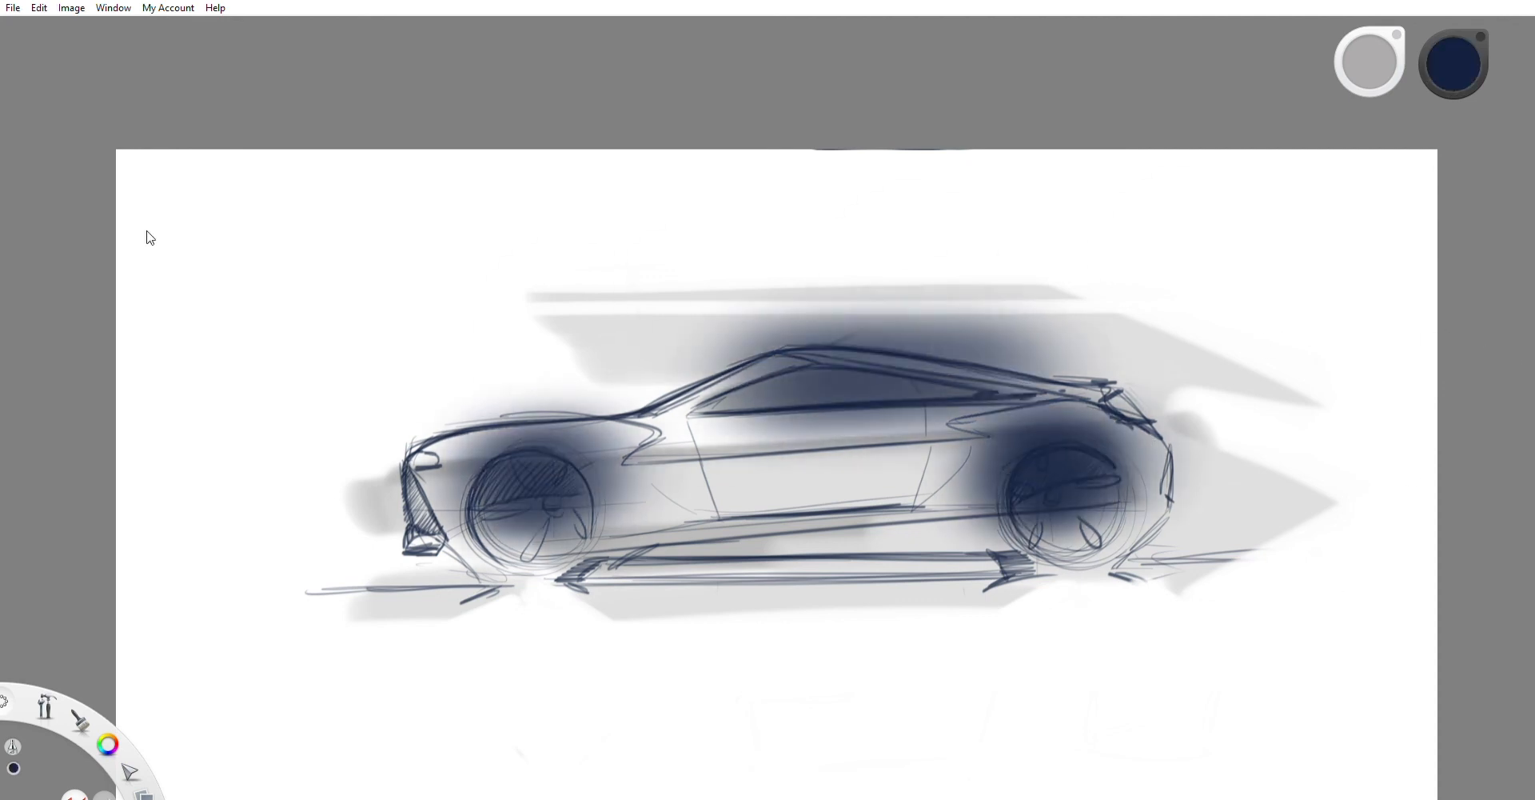
Step: Erase the navy overspill around both wheels, the side window and the roof, keeping the tone in the upper wheel halves and the glass
left_click(48, 344)
mouse_move(531, 583)
left_mouse_down()
mouse_move(528, 598)
mouse_move(632, 464)
left_mouse_up()
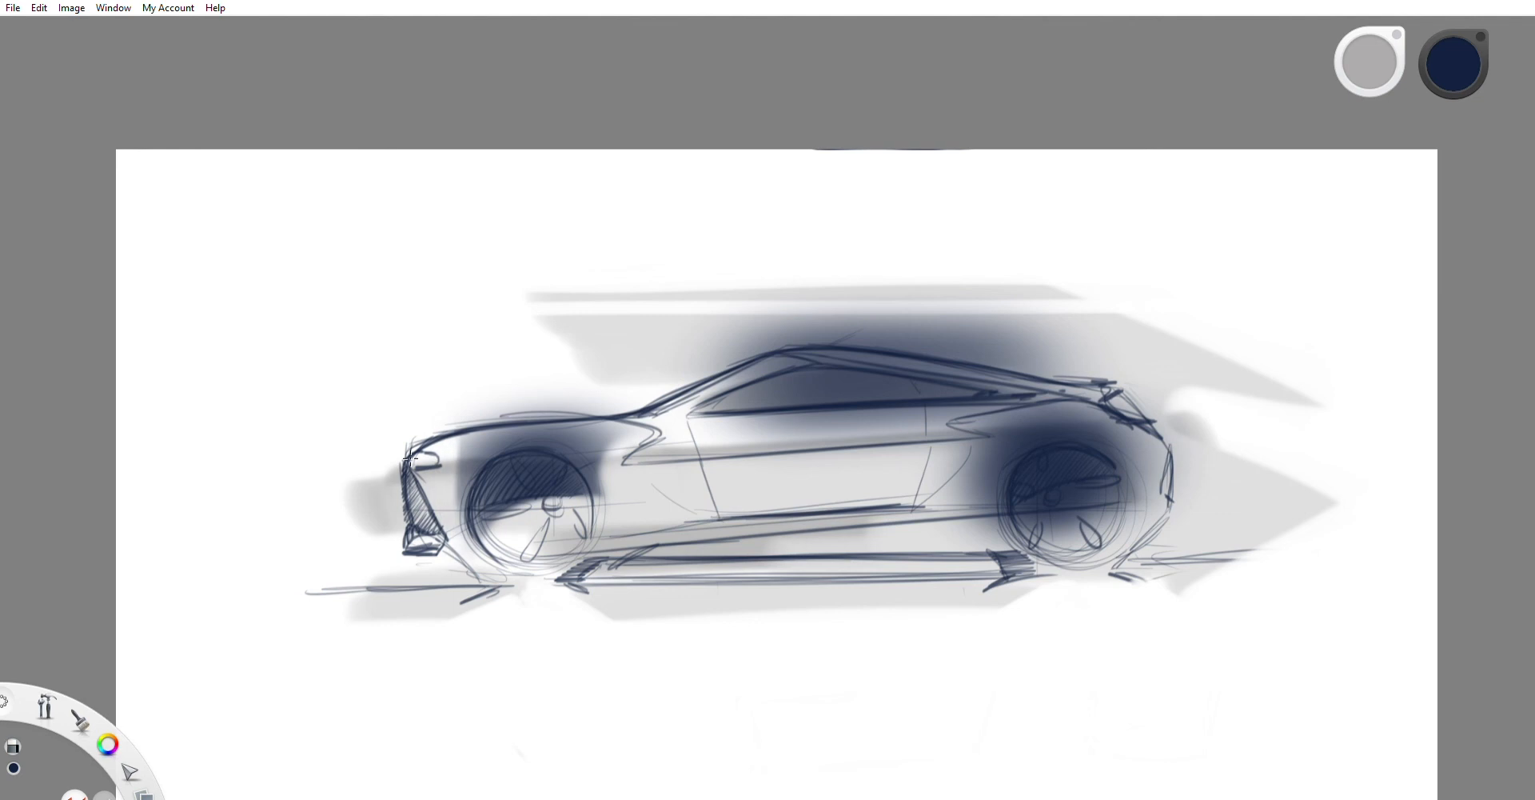
mouse_move(458, 432)
left_mouse_down()
mouse_move(519, 409)
mouse_move(616, 423)
mouse_move(571, 424)
mouse_move(596, 488)
left_mouse_up()
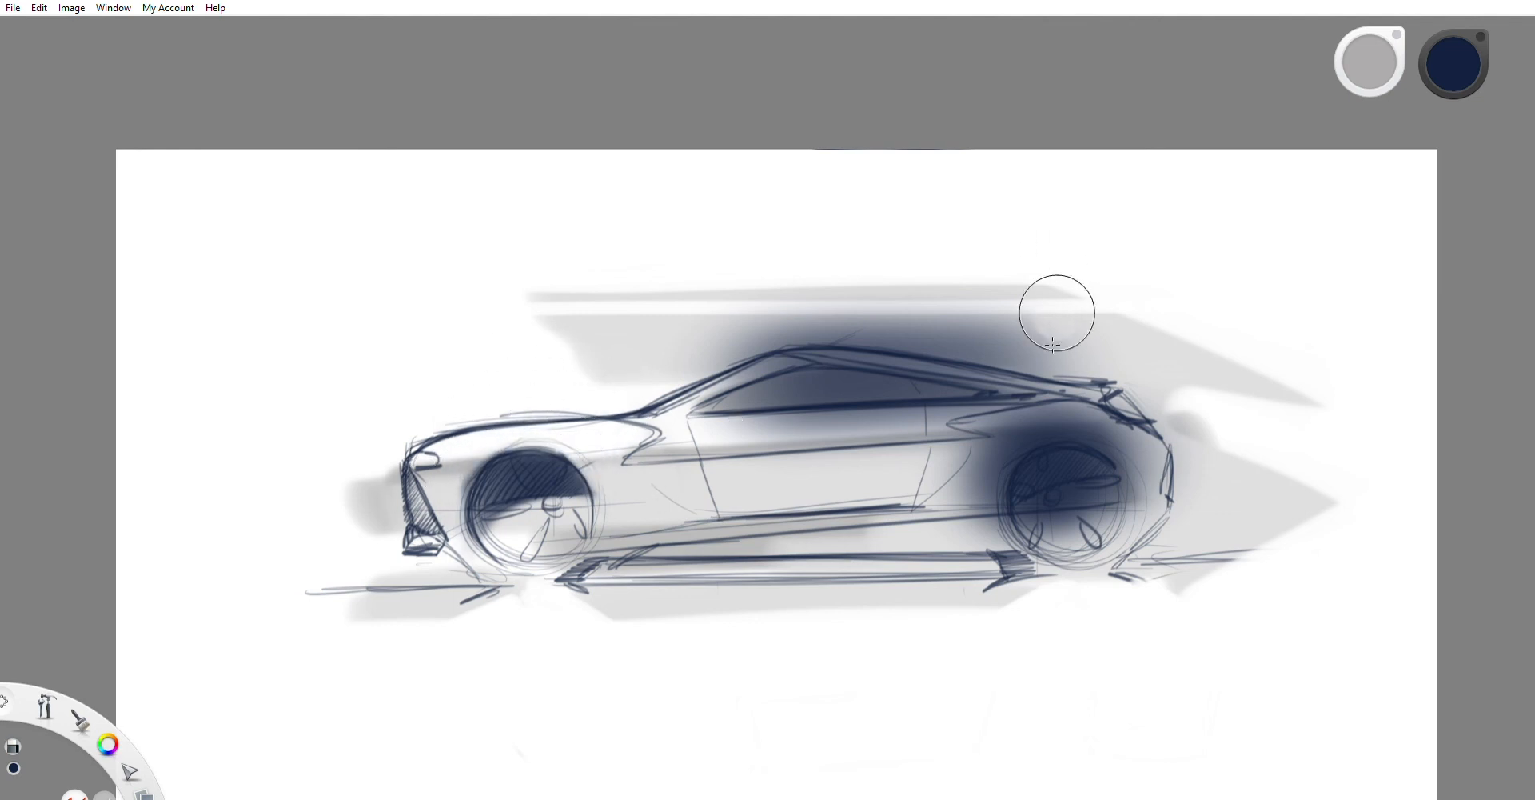
mouse_move(944, 534)
left_mouse_down()
mouse_move(958, 466)
mouse_move(1151, 432)
mouse_move(1143, 512)
left_mouse_up()
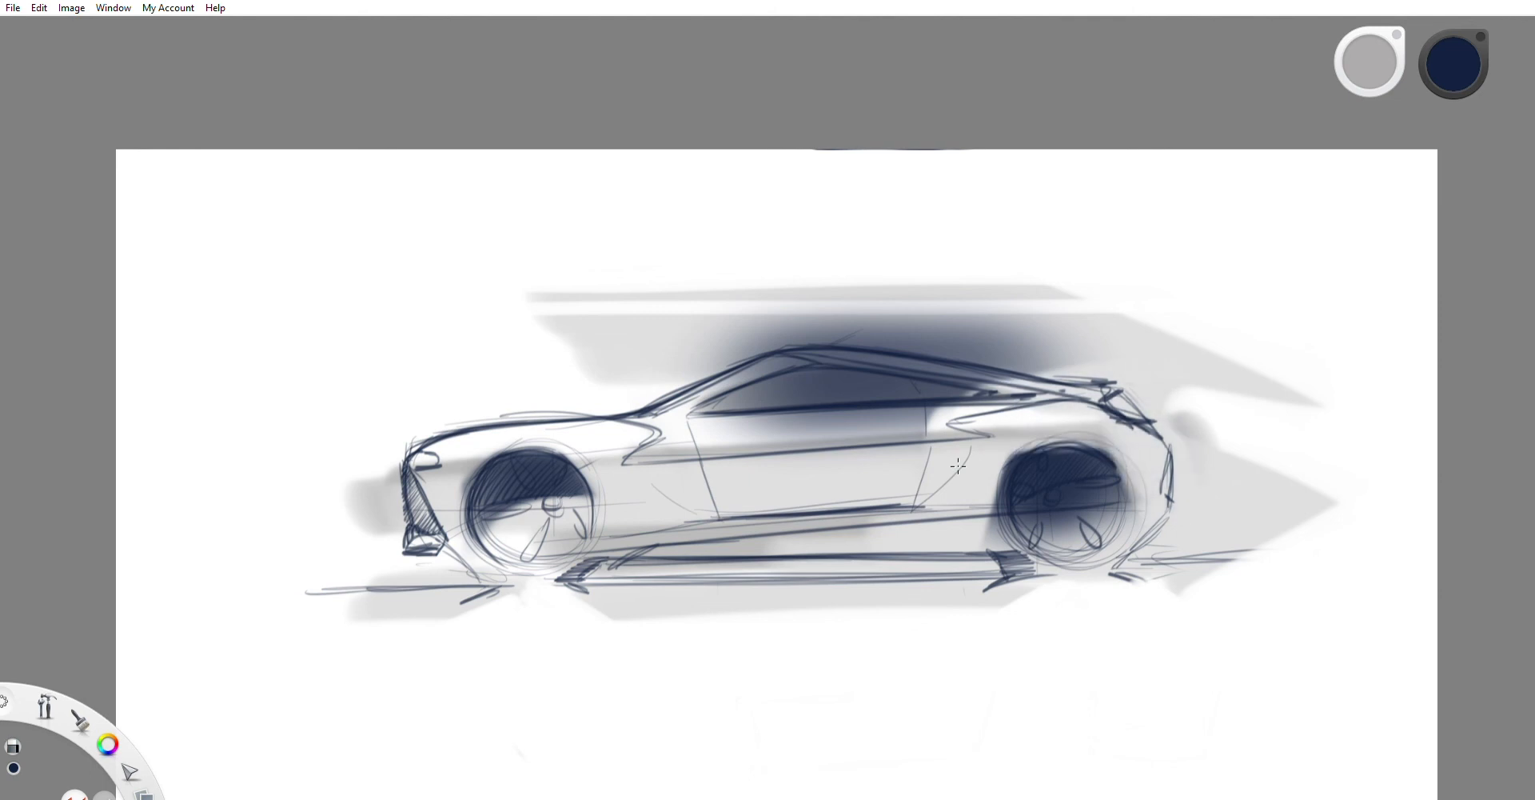
left_click_drag(977, 563, 1012, 520)
mouse_move(1120, 560)
left_mouse_down()
mouse_move(1063, 532)
mouse_move(1087, 500)
left_mouse_up()
left_click_drag(703, 438, 952, 415)
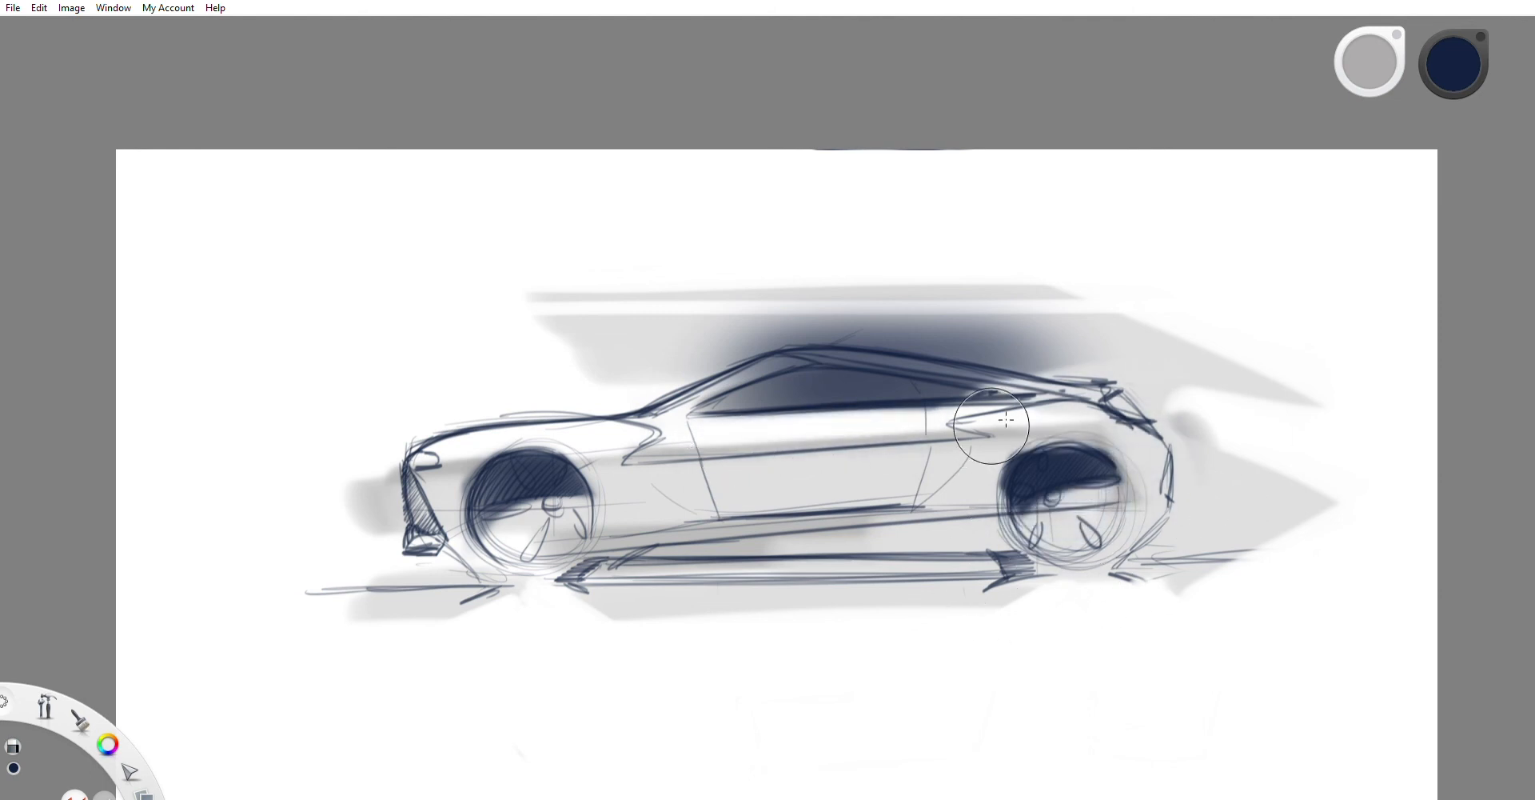
mouse_move(847, 352)
left_mouse_down()
mouse_move(659, 343)
mouse_move(680, 310)
left_mouse_up()
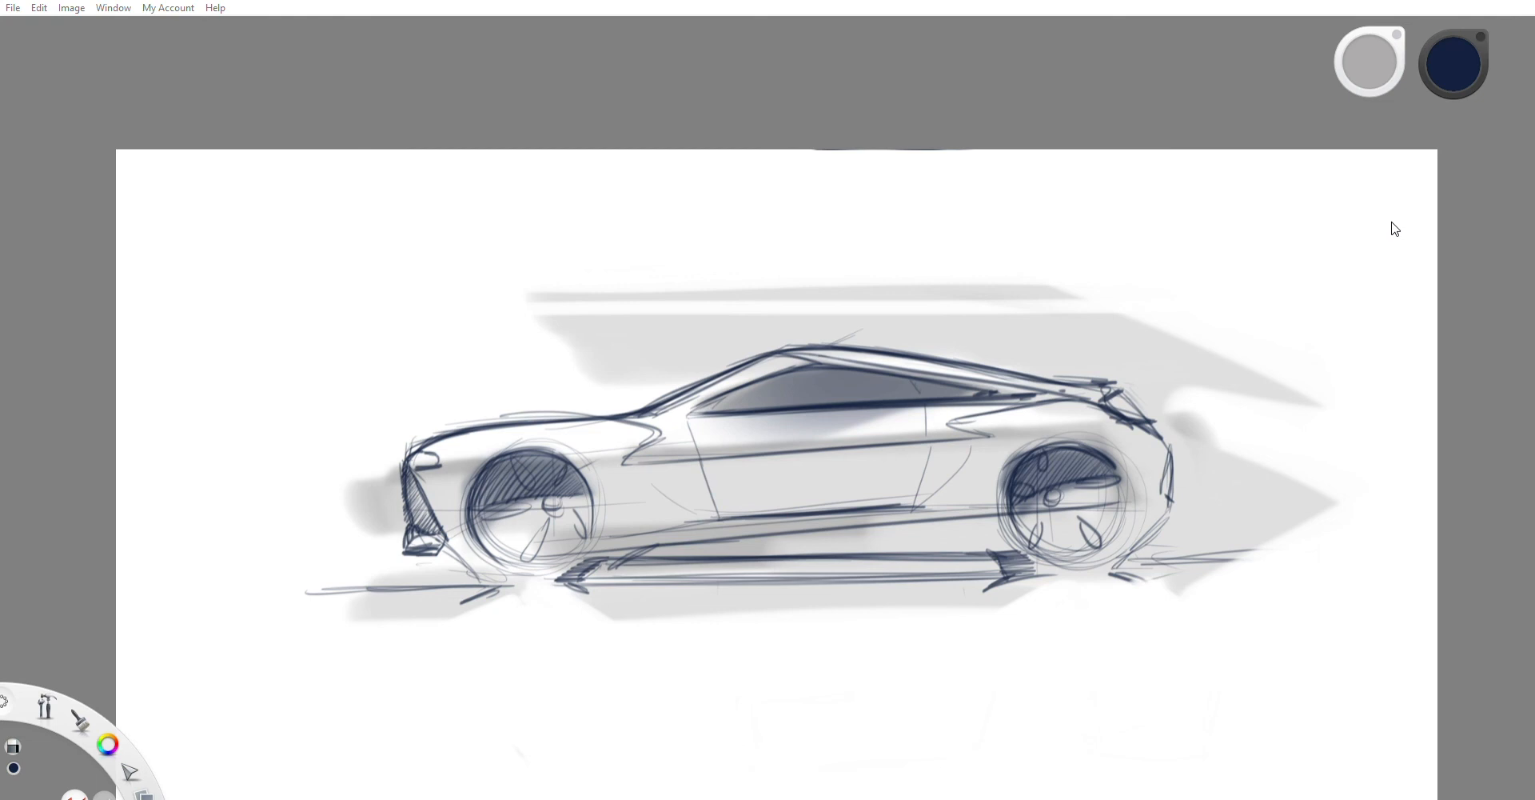
Step: Airbrush a light navy tone over the door and lower body, with a much darker tone under the sill toward the rear wheel
scroll(898, 299, "down", 5)
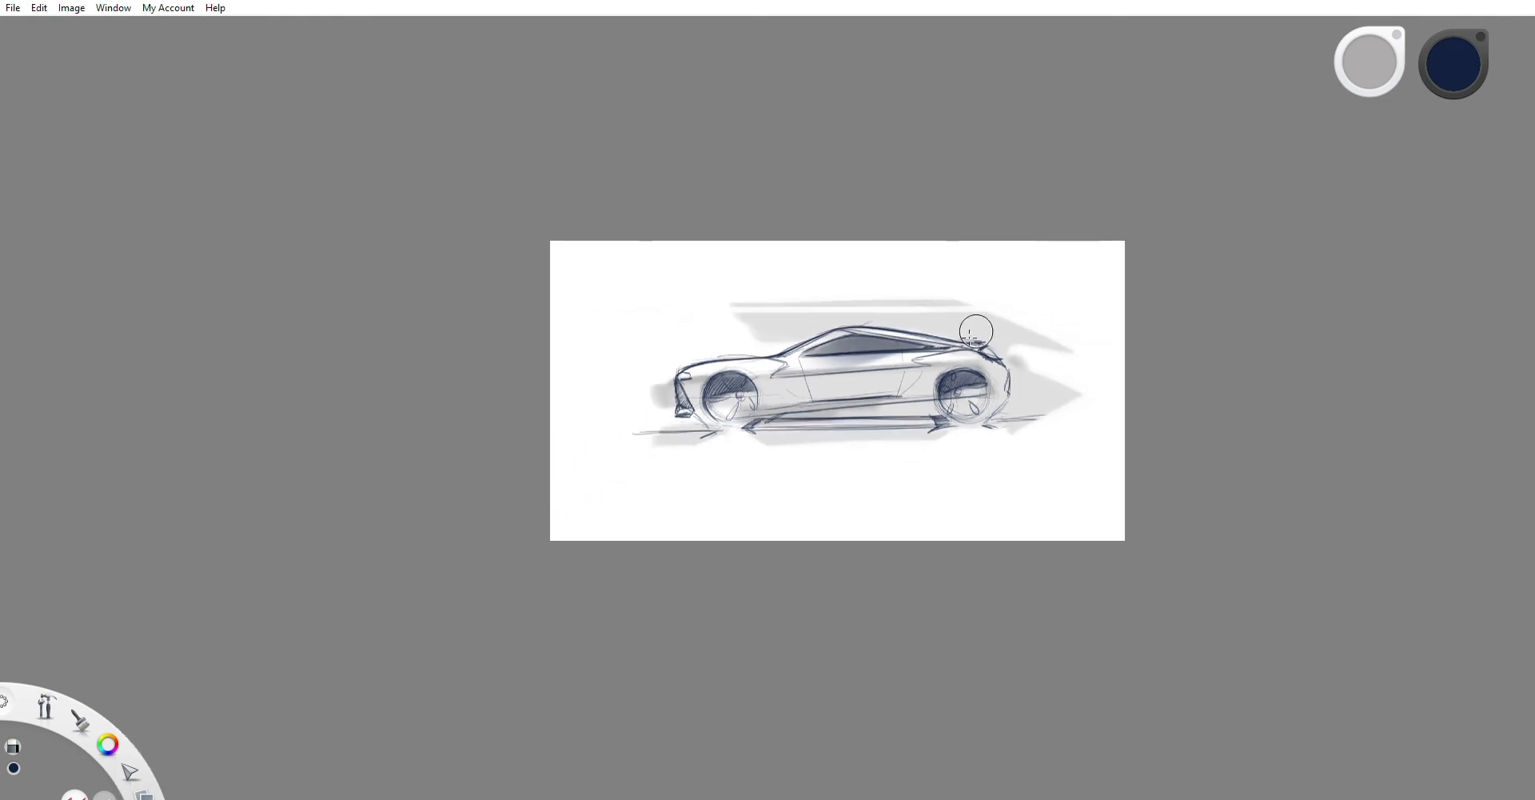
scroll(876, 355, "up", 4)
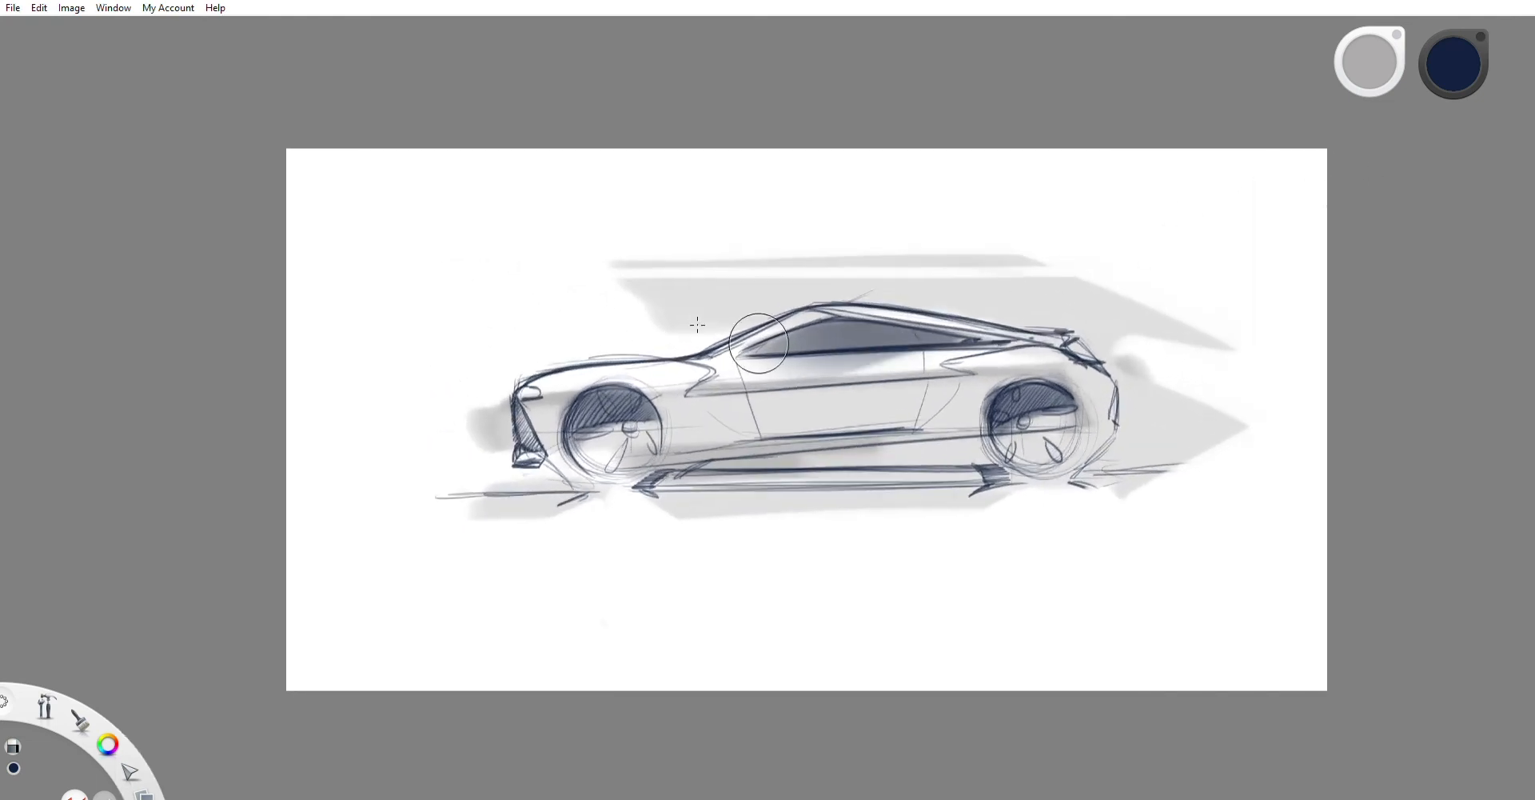
mouse_move(711, 404)
left_mouse_down()
mouse_move(600, 420)
mouse_move(754, 413)
left_mouse_up()
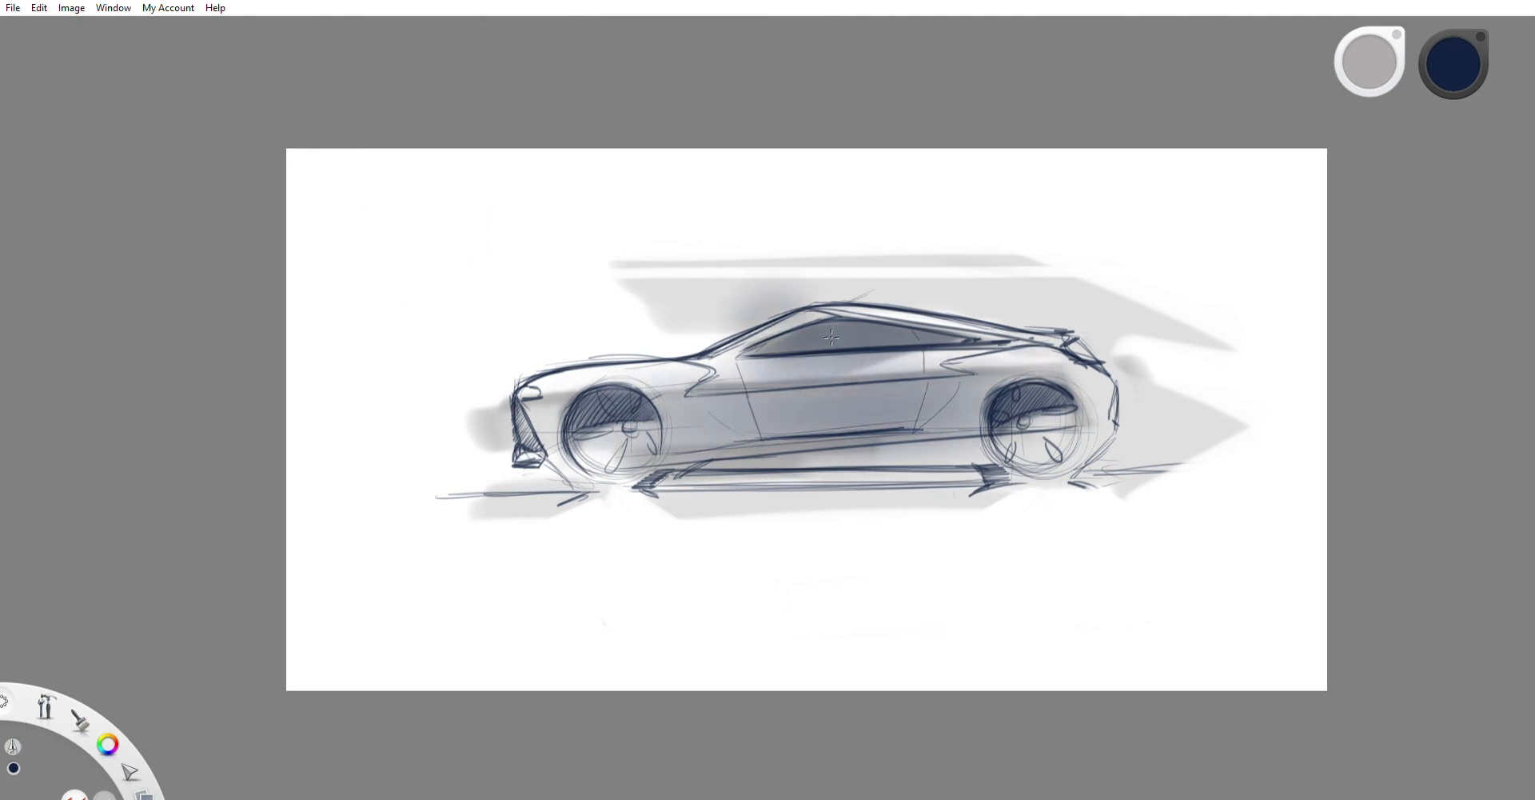
mouse_move(863, 480)
left_mouse_down()
mouse_move(768, 488)
mouse_move(992, 480)
mouse_move(787, 473)
mouse_move(1064, 484)
left_mouse_up()
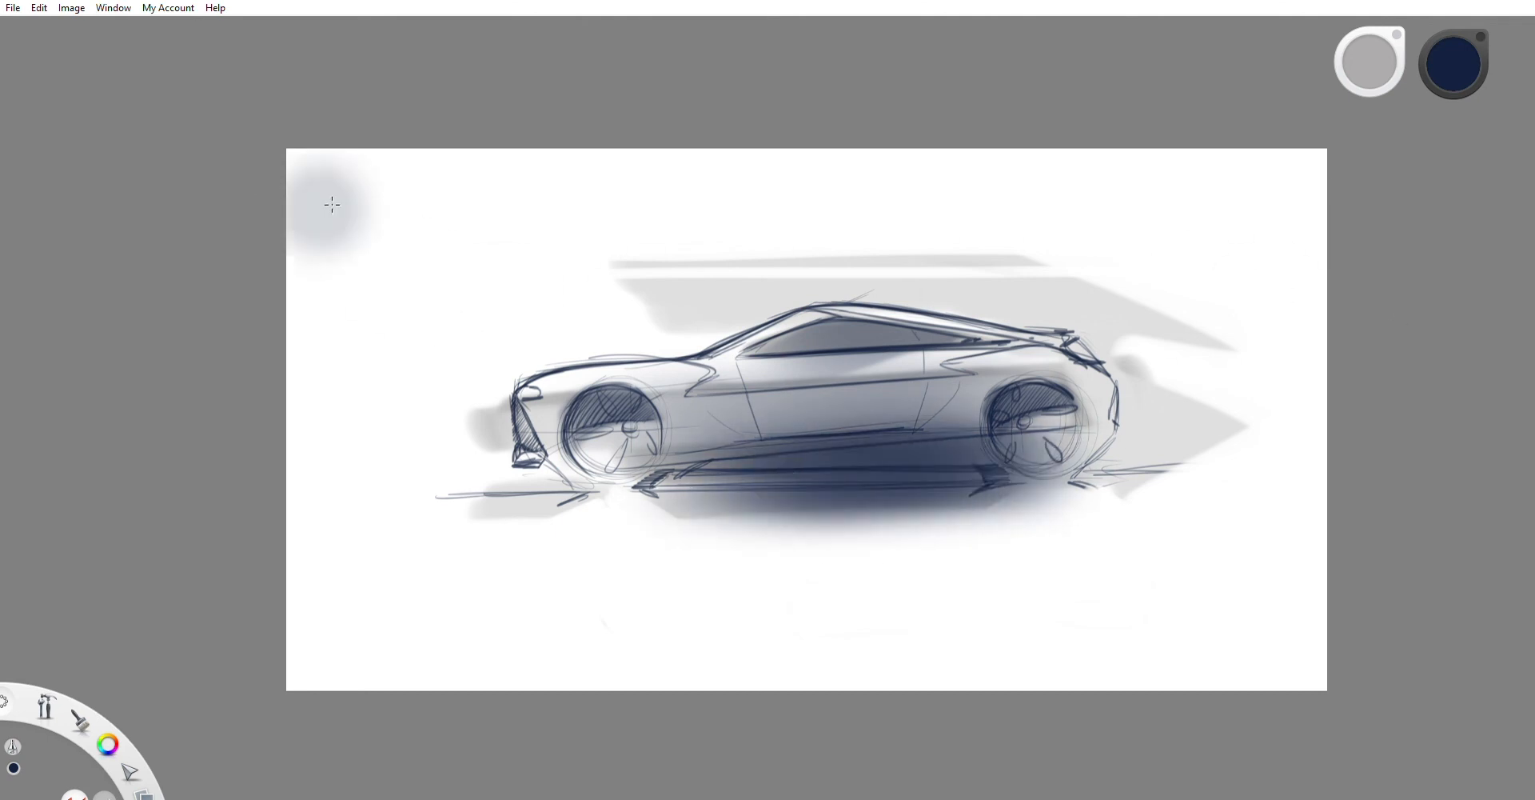
Step: Erase the navy overspill below the car, the underbody strip and around the wheels, keeping the dark wedge along the lower sill
mouse_move(555, 514)
left_mouse_down()
mouse_move(672, 517)
mouse_move(884, 452)
left_mouse_up()
left_click_drag(725, 420, 634, 443)
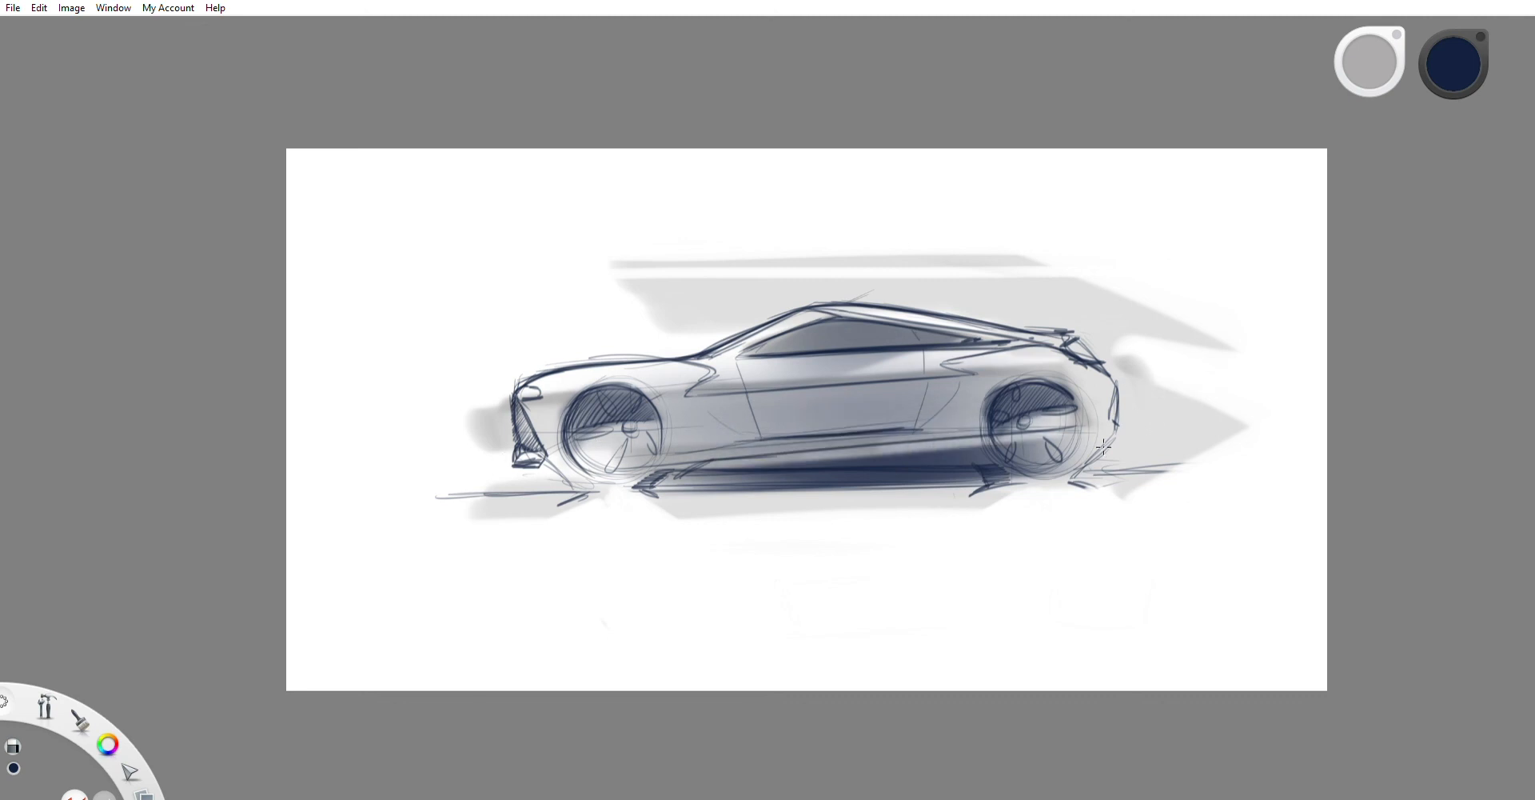
mouse_move(1103, 446)
left_mouse_down()
mouse_move(991, 472)
mouse_move(656, 483)
mouse_move(1020, 472)
left_mouse_up()
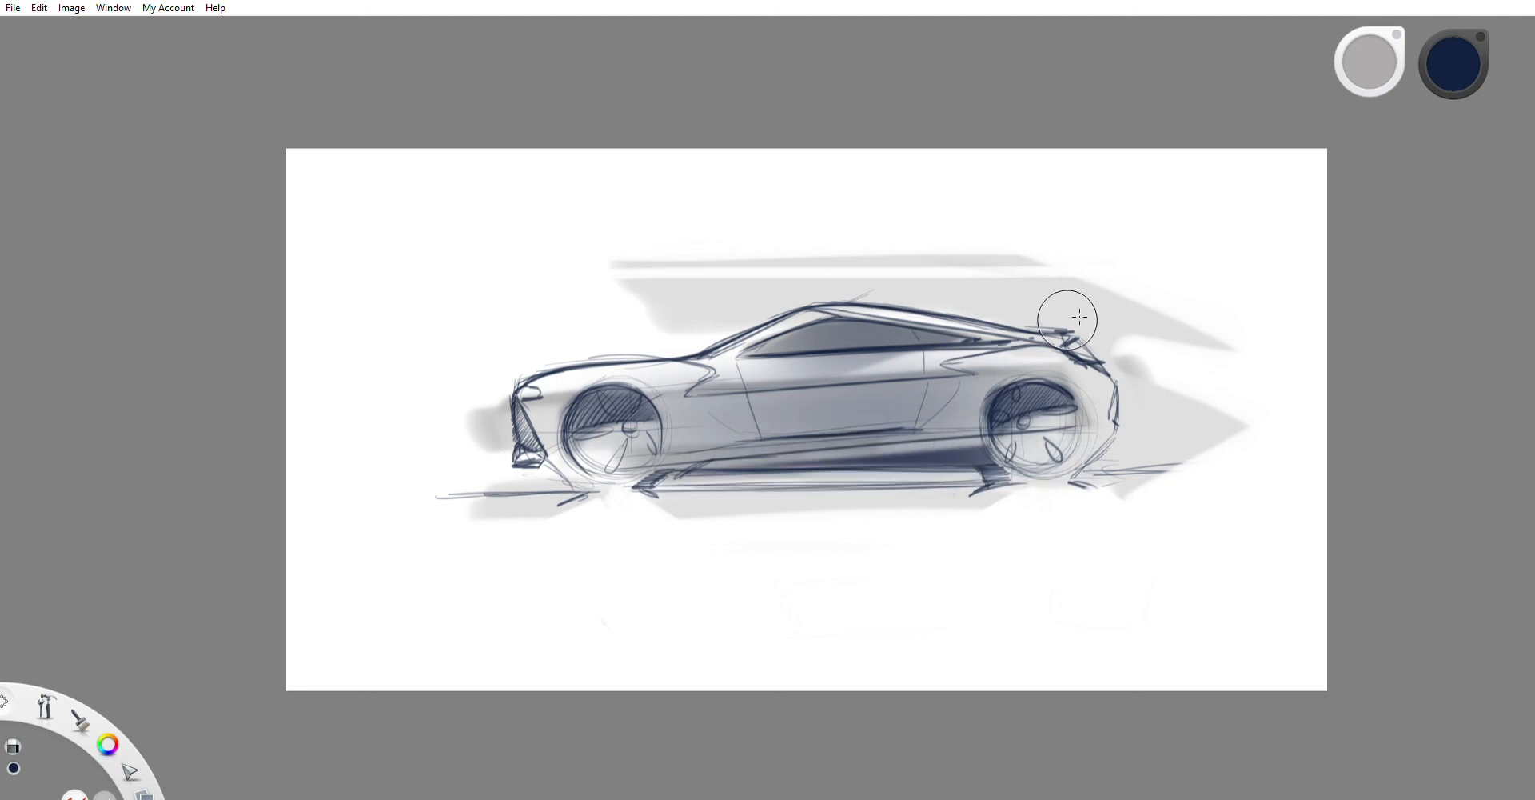
left_click_drag(1080, 317, 1292, 165)
Step: Deepen the navy shading in the side window and in a soft band below the door's character line, undoing the heavier strokes
scroll(1216, 232, "up", 5)
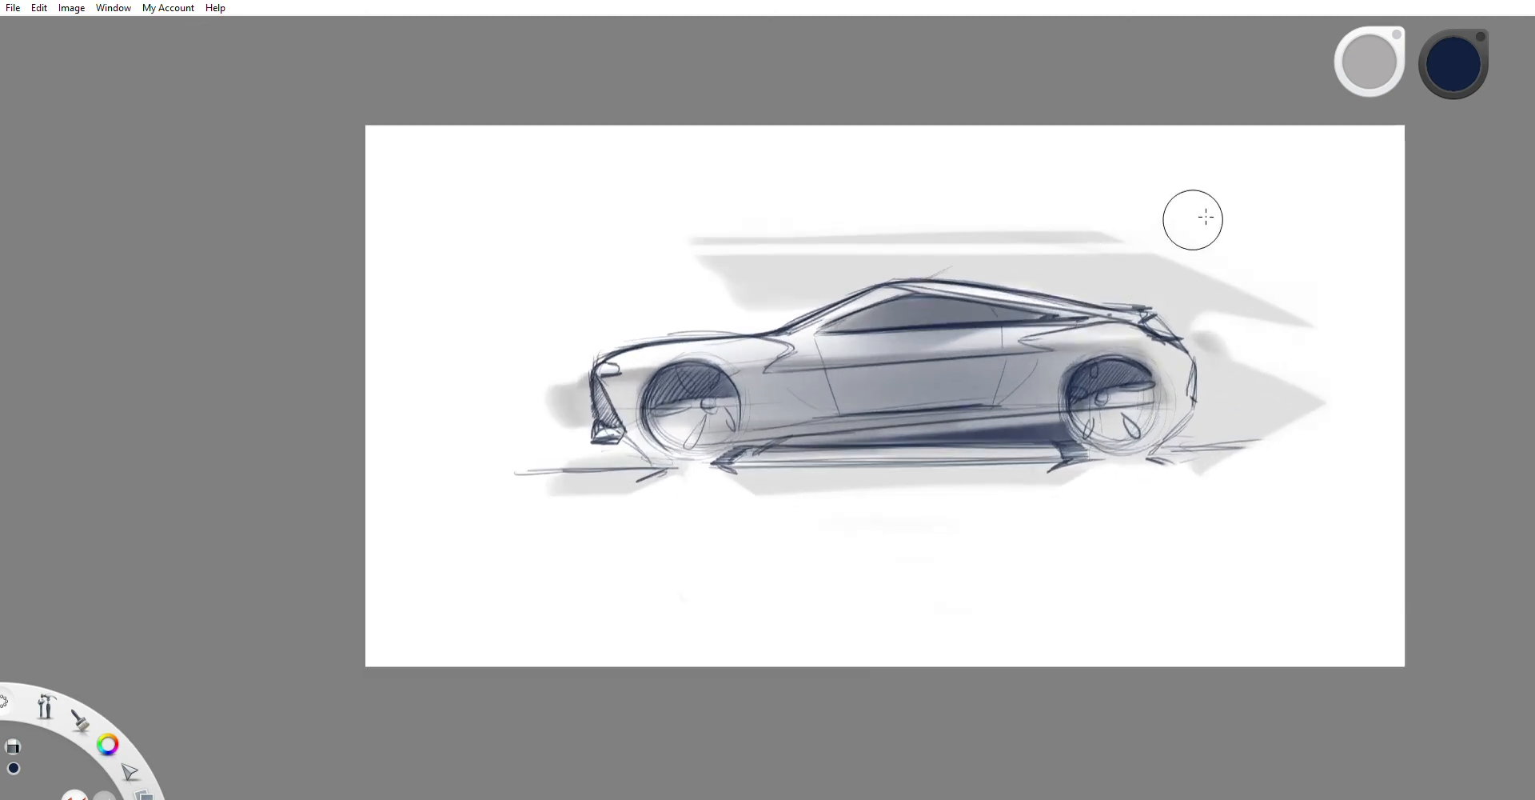
scroll(1220, 246, "up", 2)
scroll(1199, 247, "down", 2)
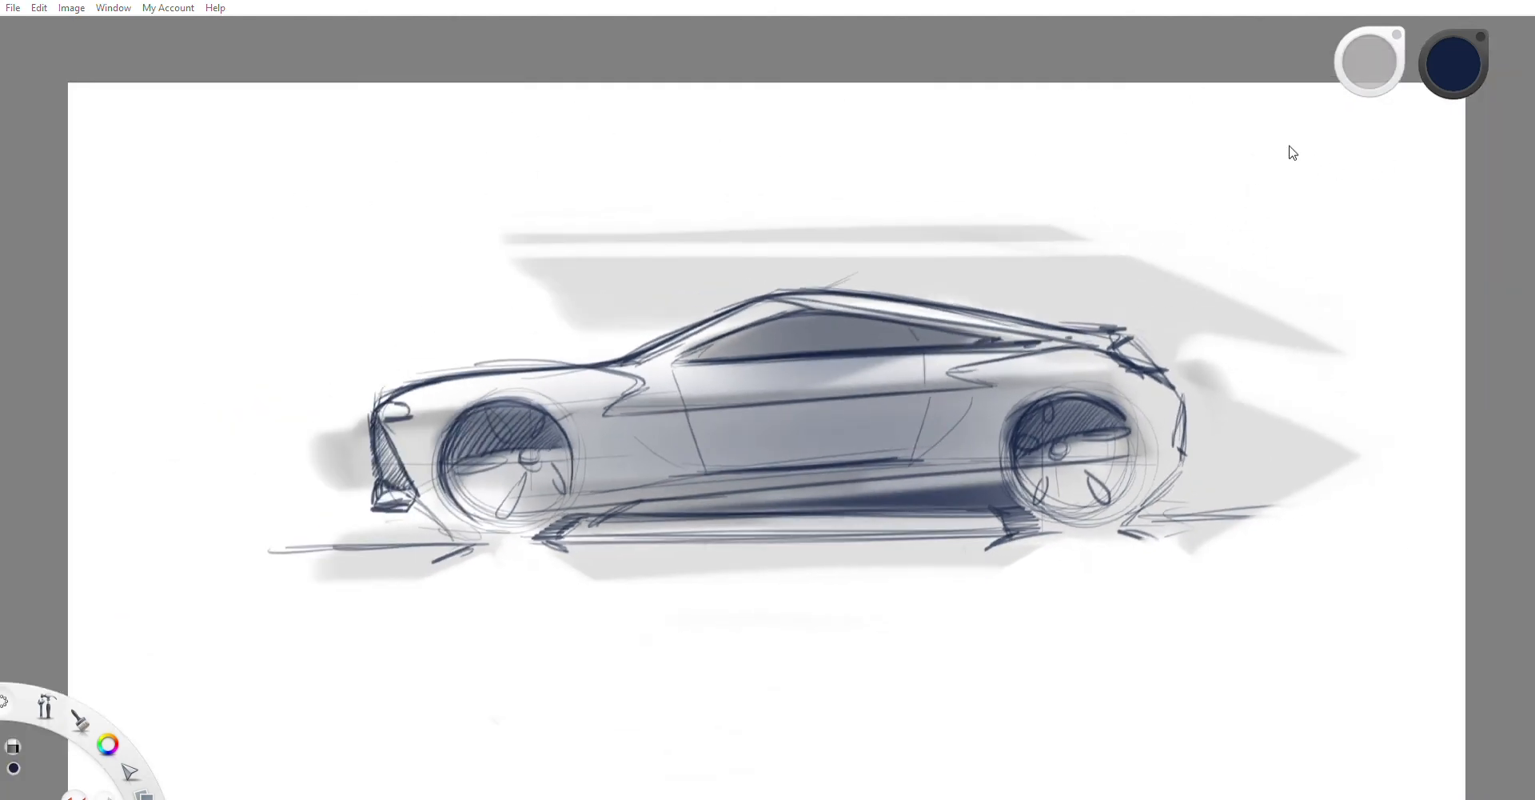
left_click_drag(671, 203, 700, 227)
key("ctrl+z")
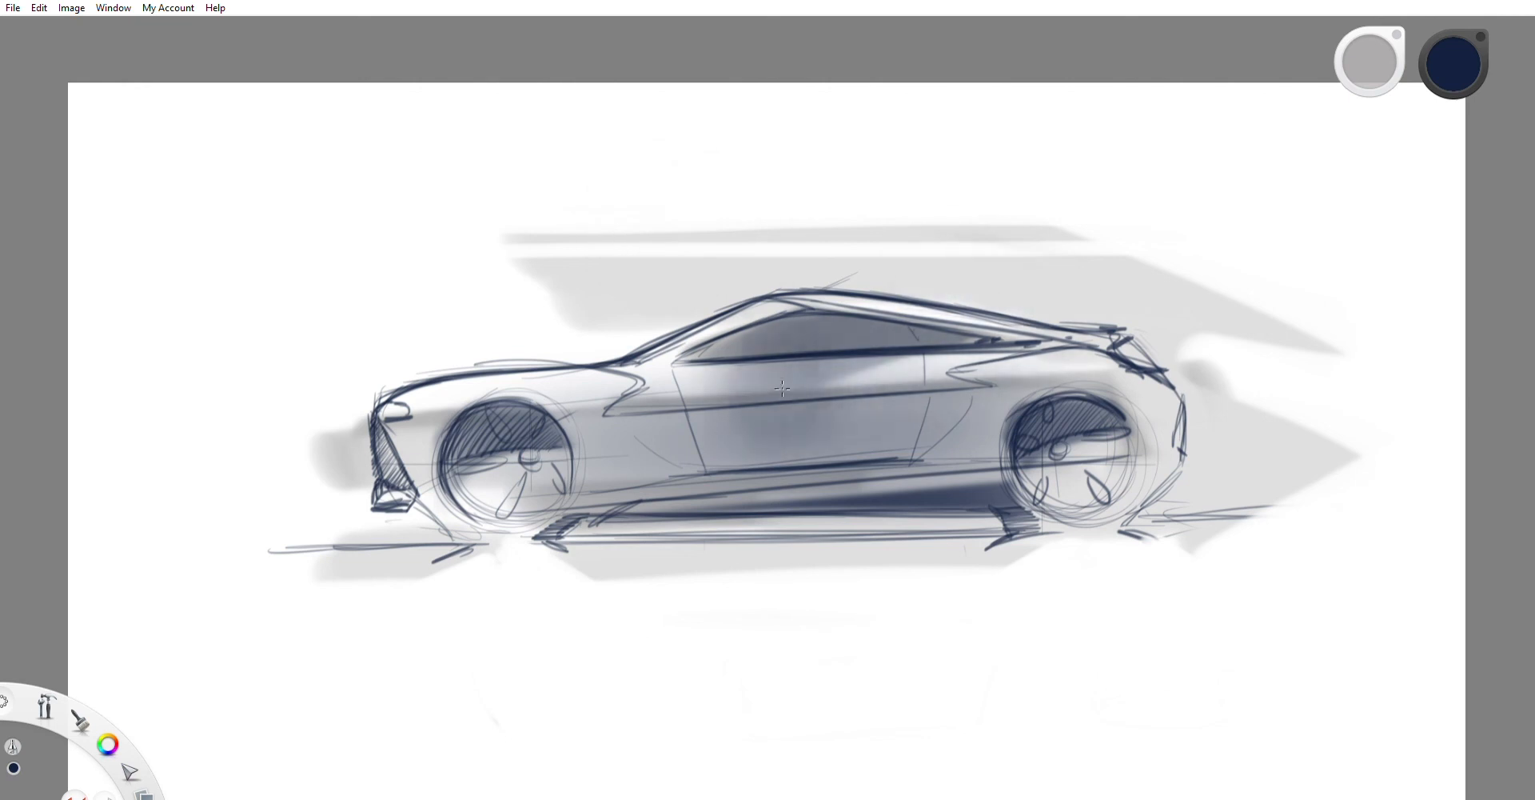
left_click_drag(704, 400, 1021, 346)
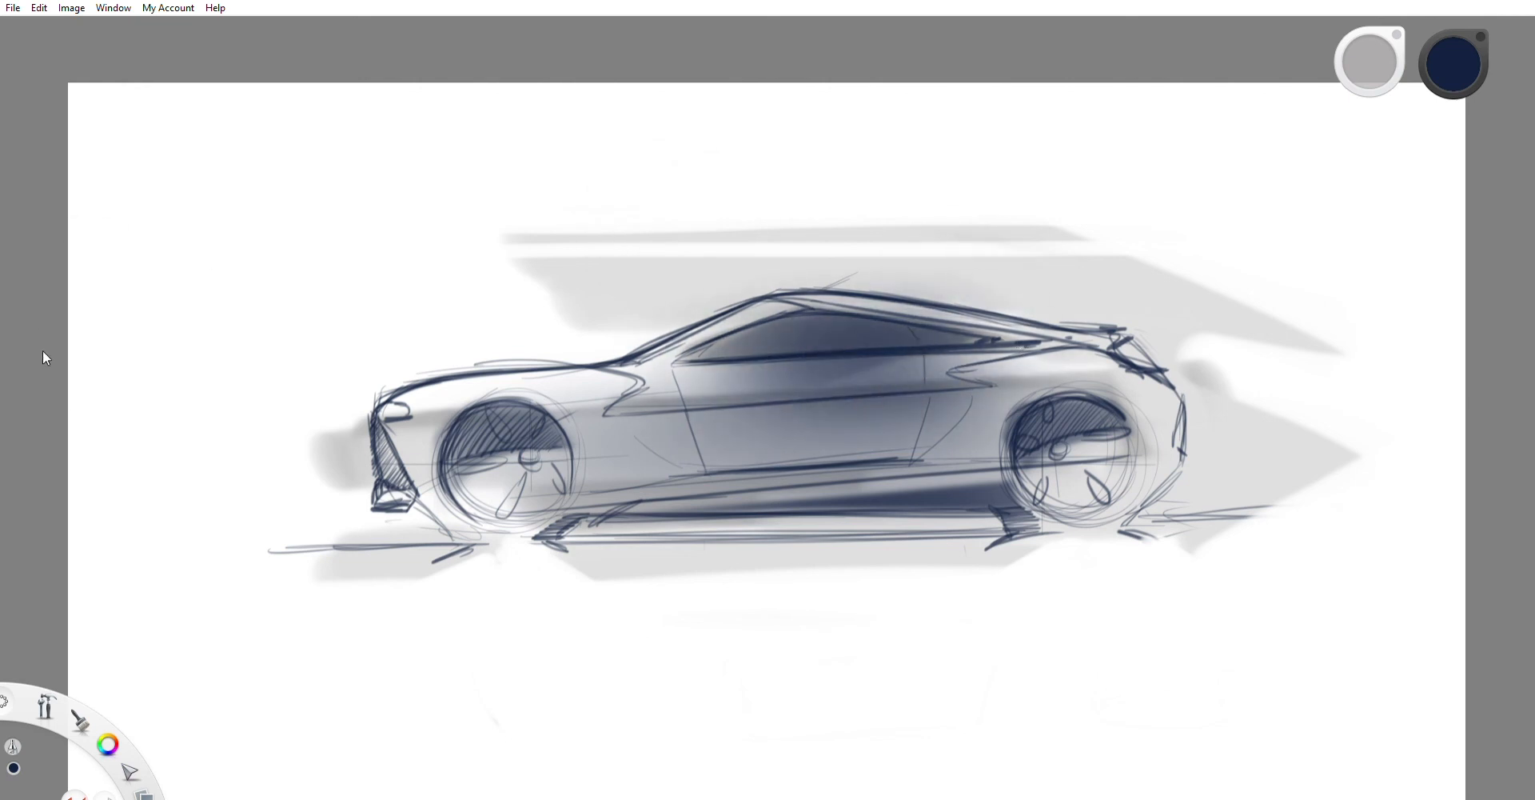
key("ctrl+z")
key("ctrl+z")
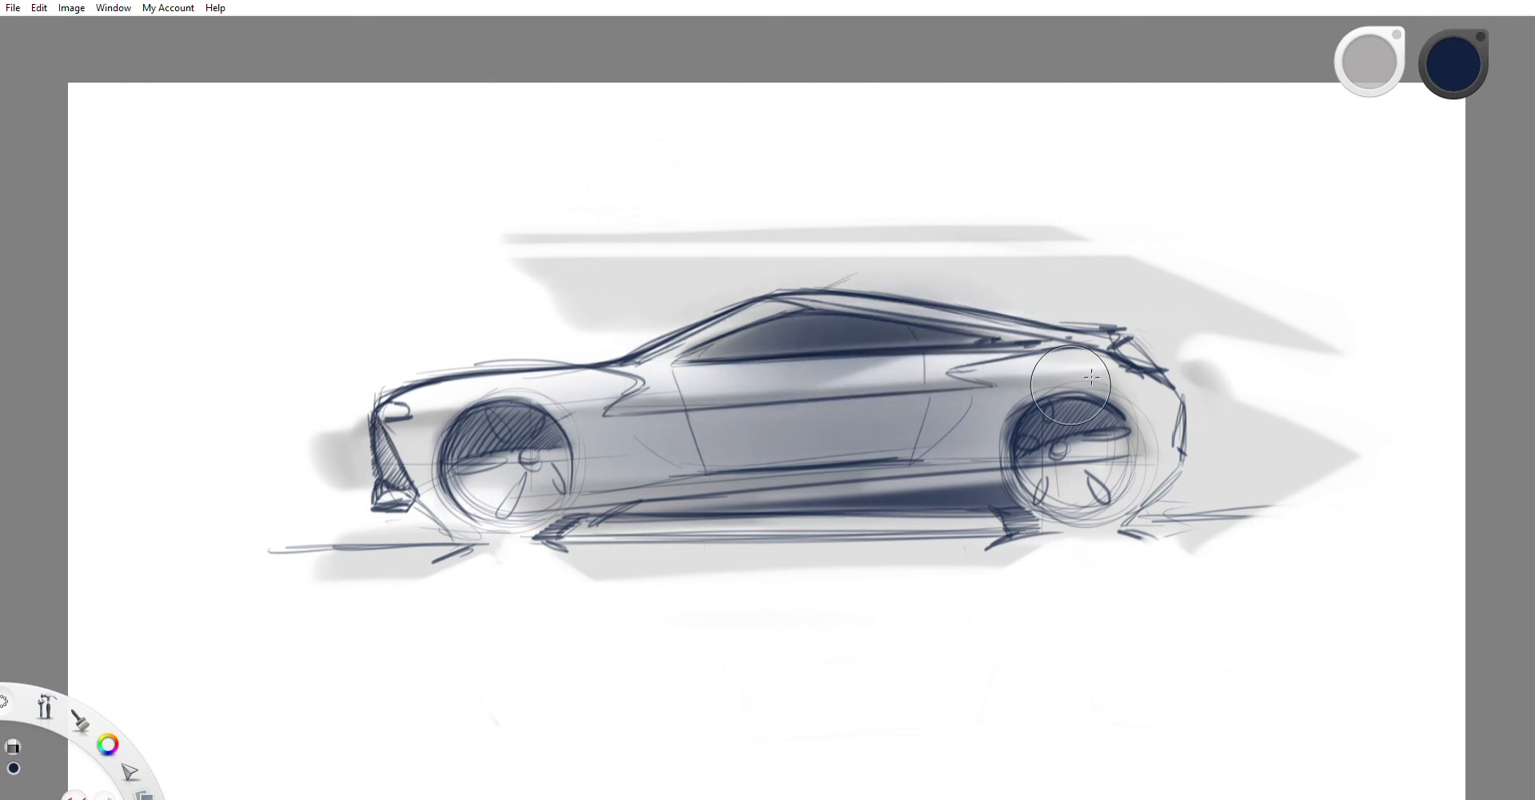
key("ctrl+y")
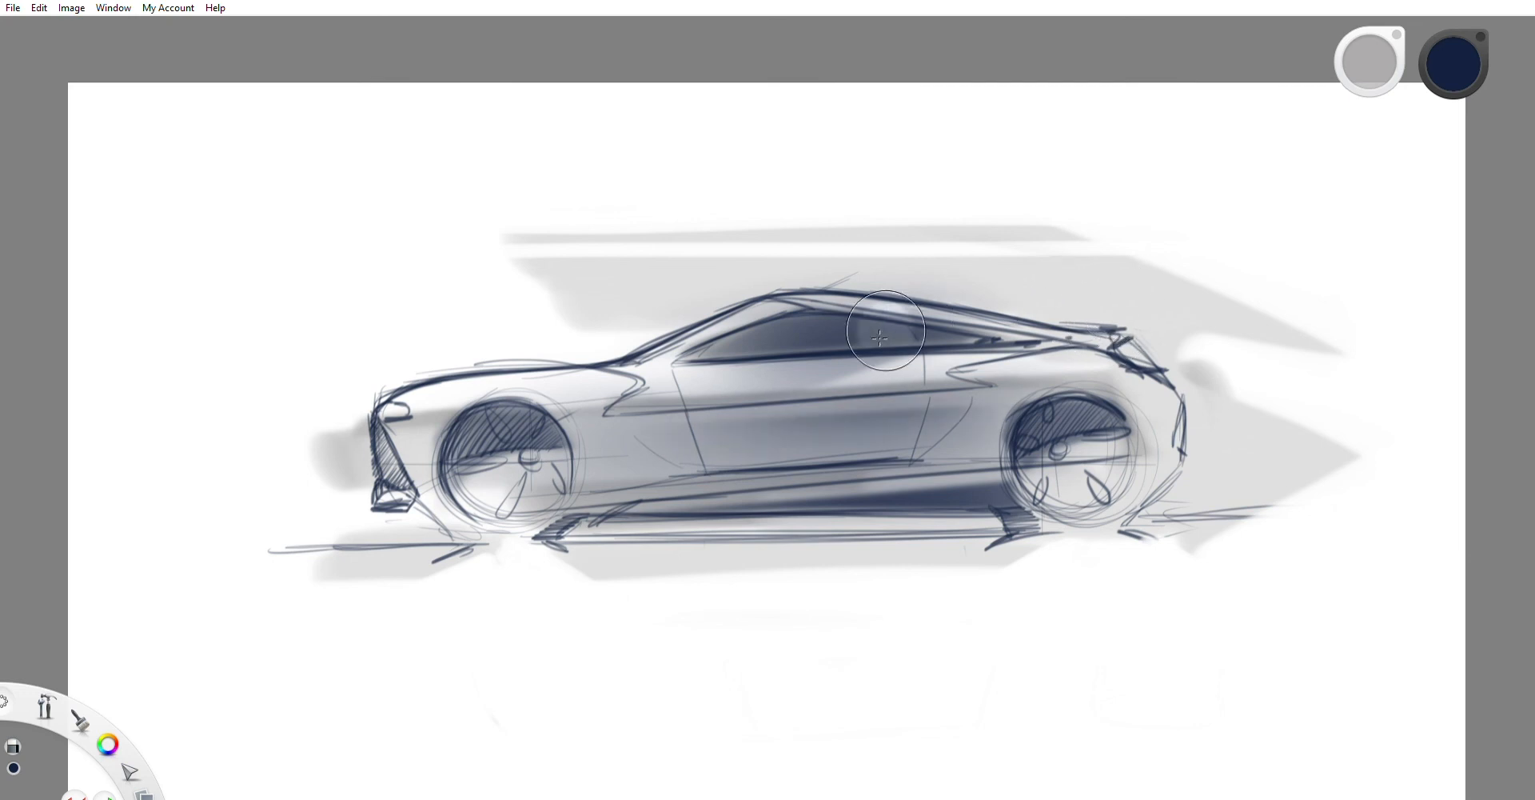
key("ctrl+z")
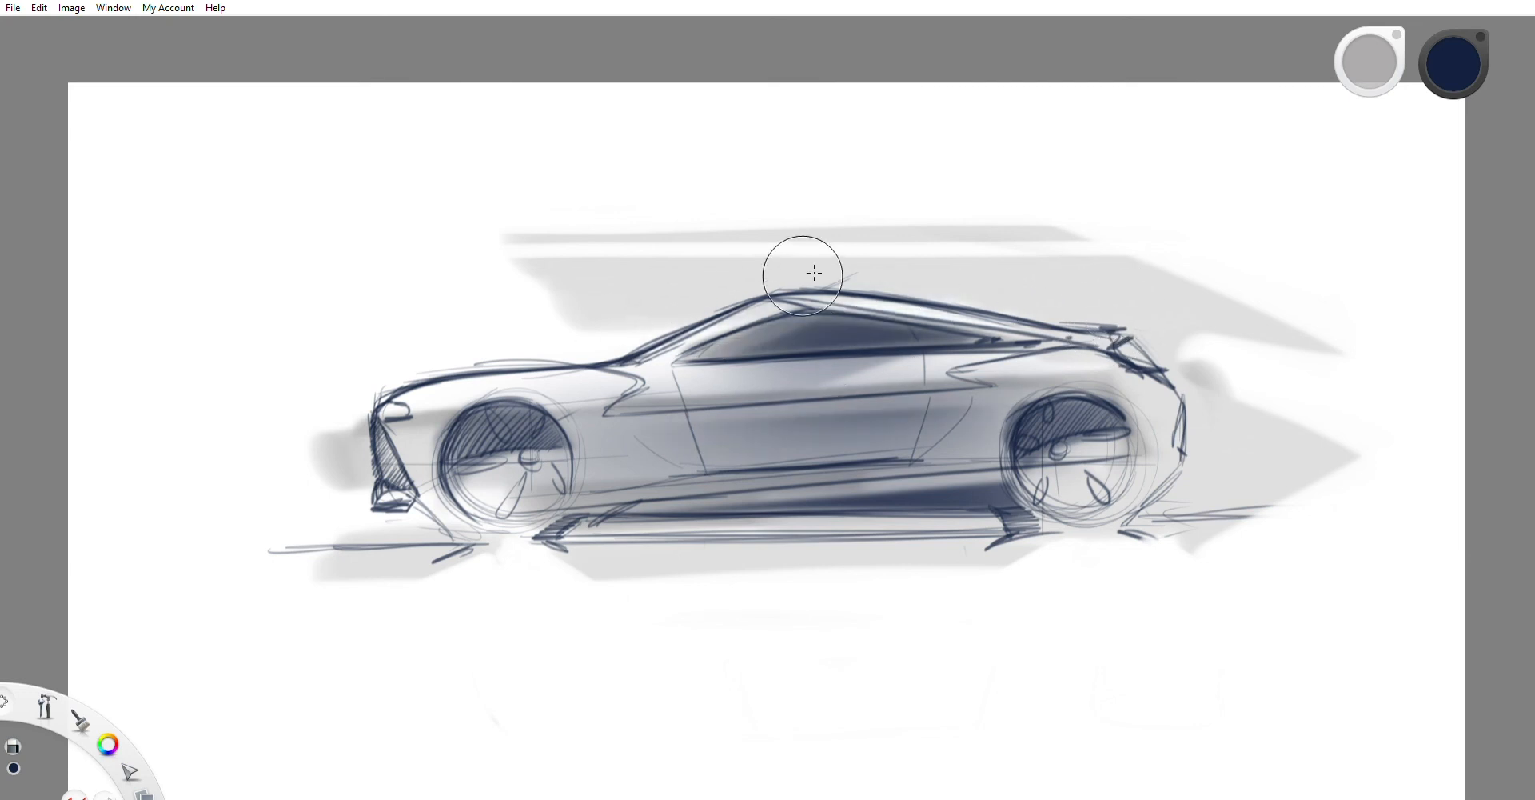
key("ctrl+z")
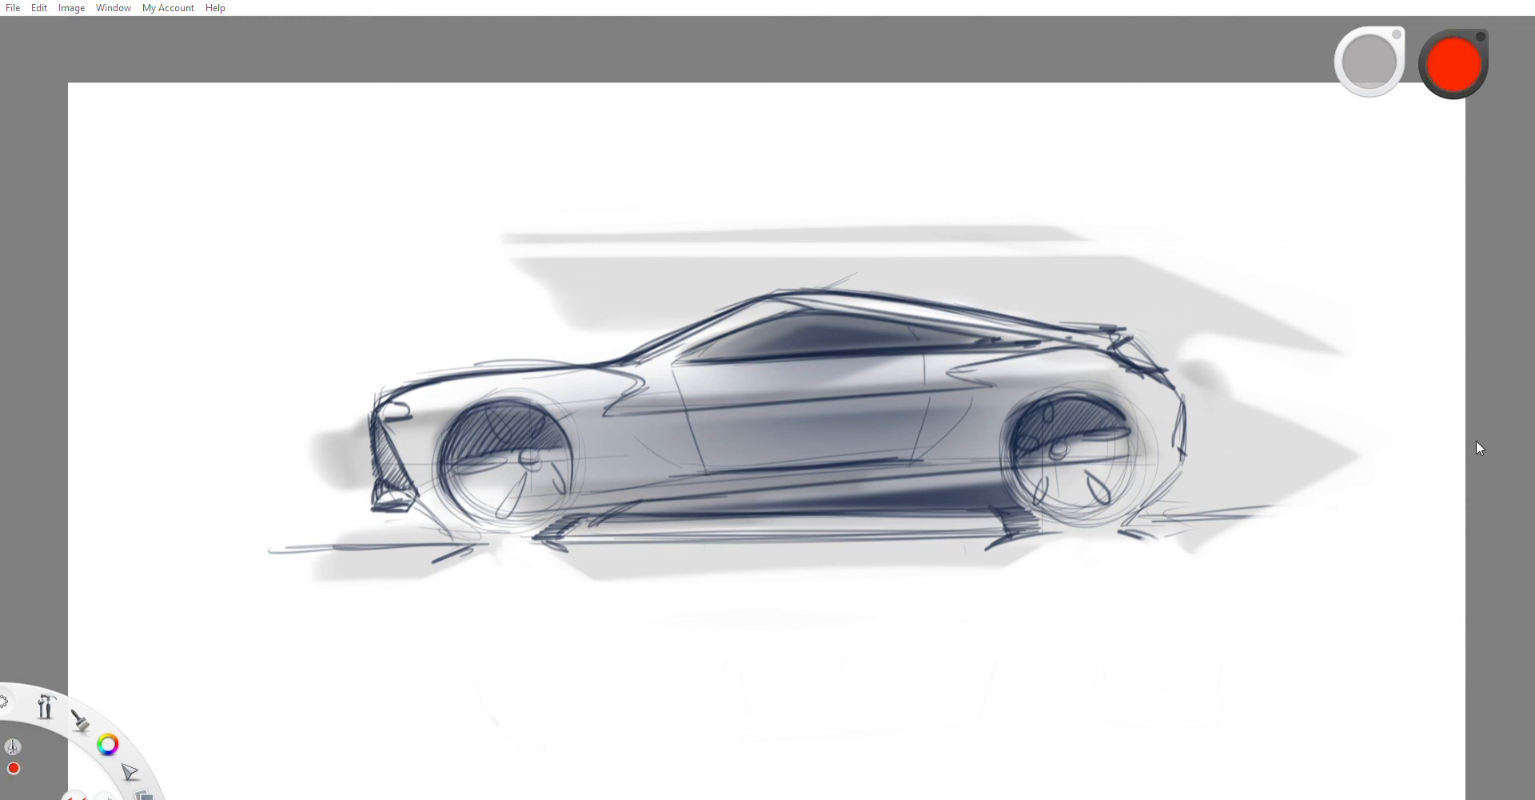
Step: Airbrush a soft bright red glow over the tail light, undoing the heavier second stroke
left_click_drag(1104, 320, 1171, 352)
key("ctrl+z")
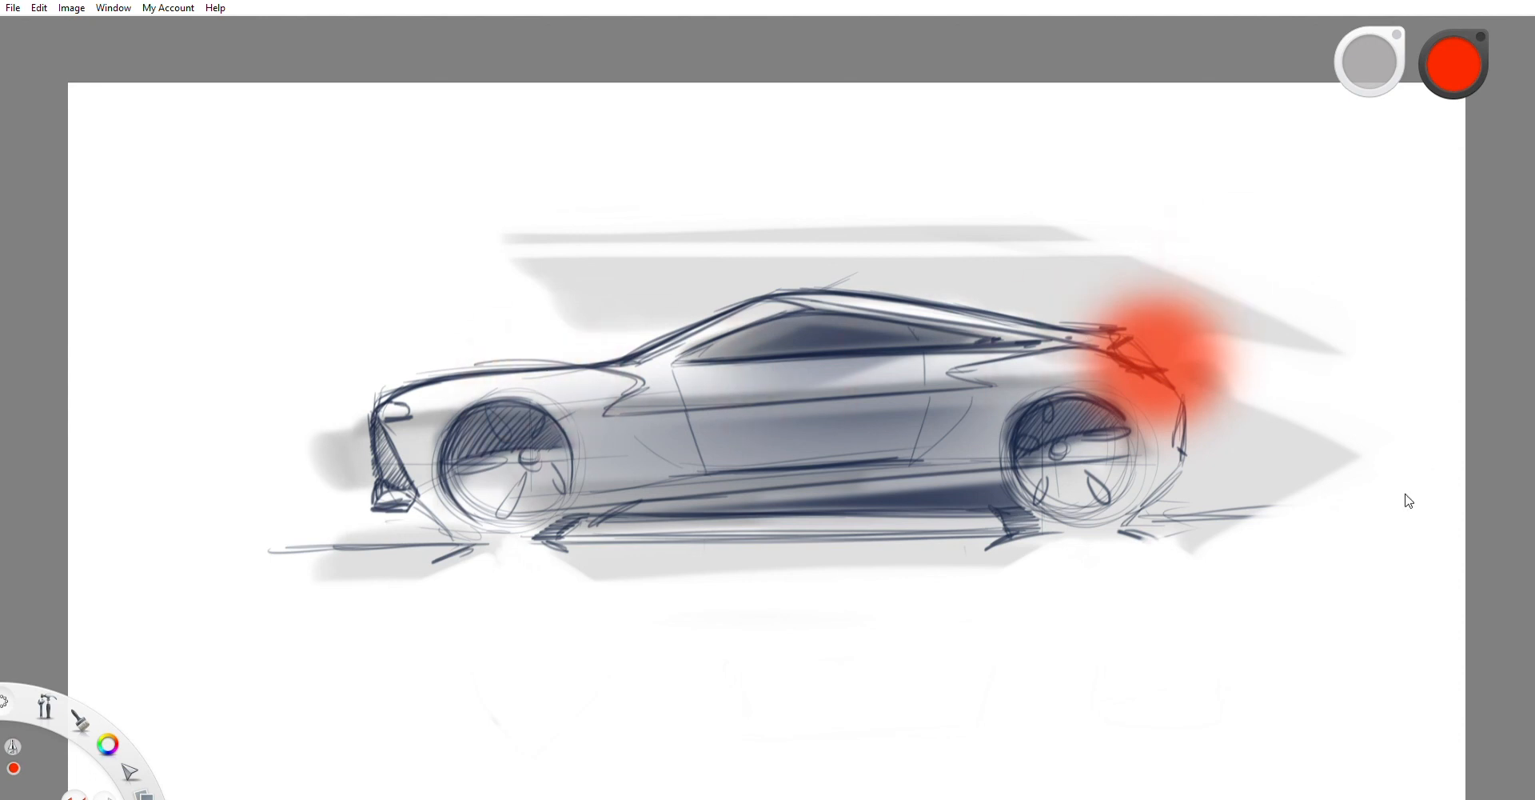
key("ctrl+z")
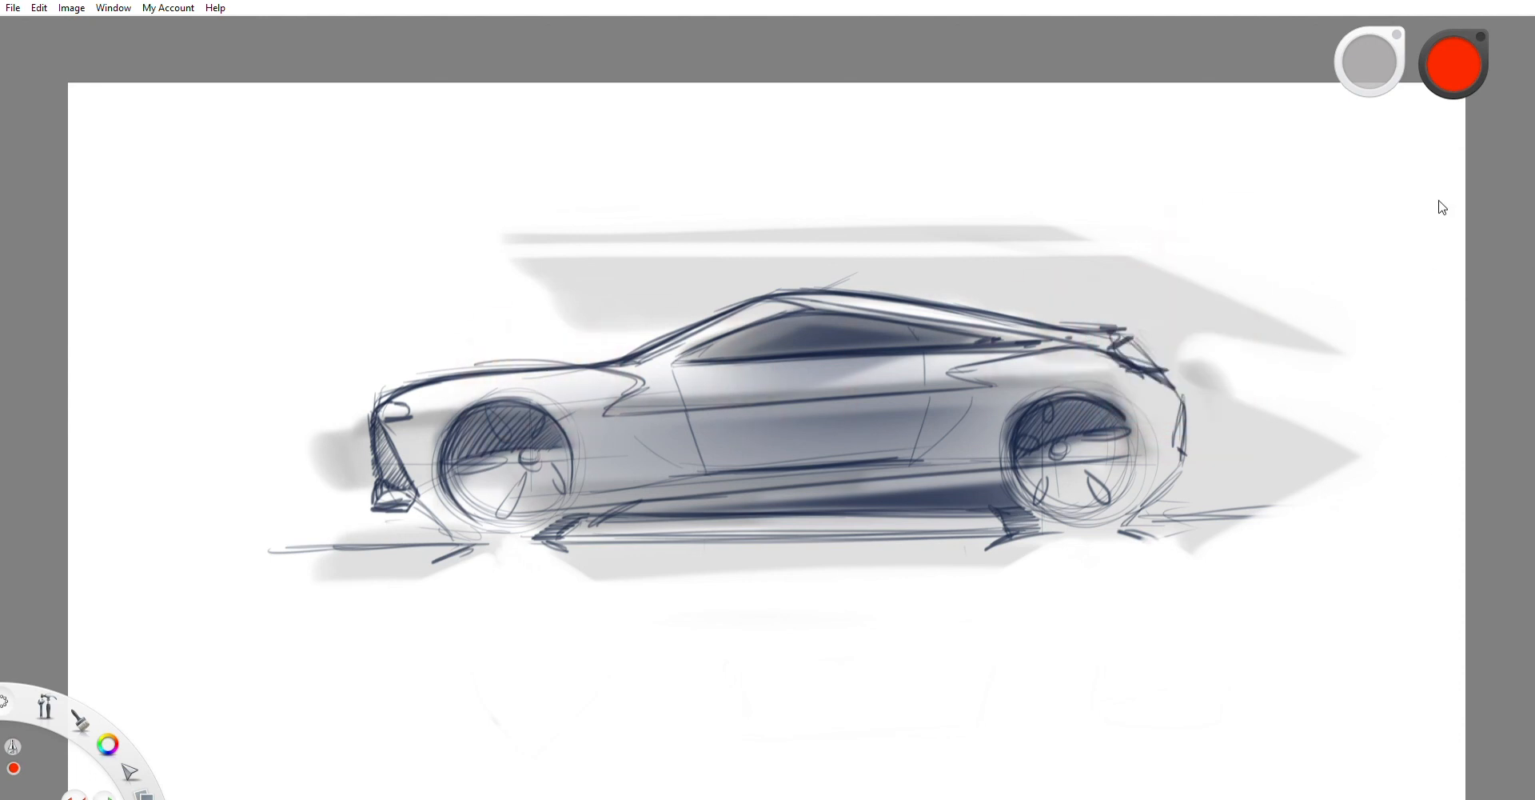
key("ctrl+y")
key("ctrl+y")
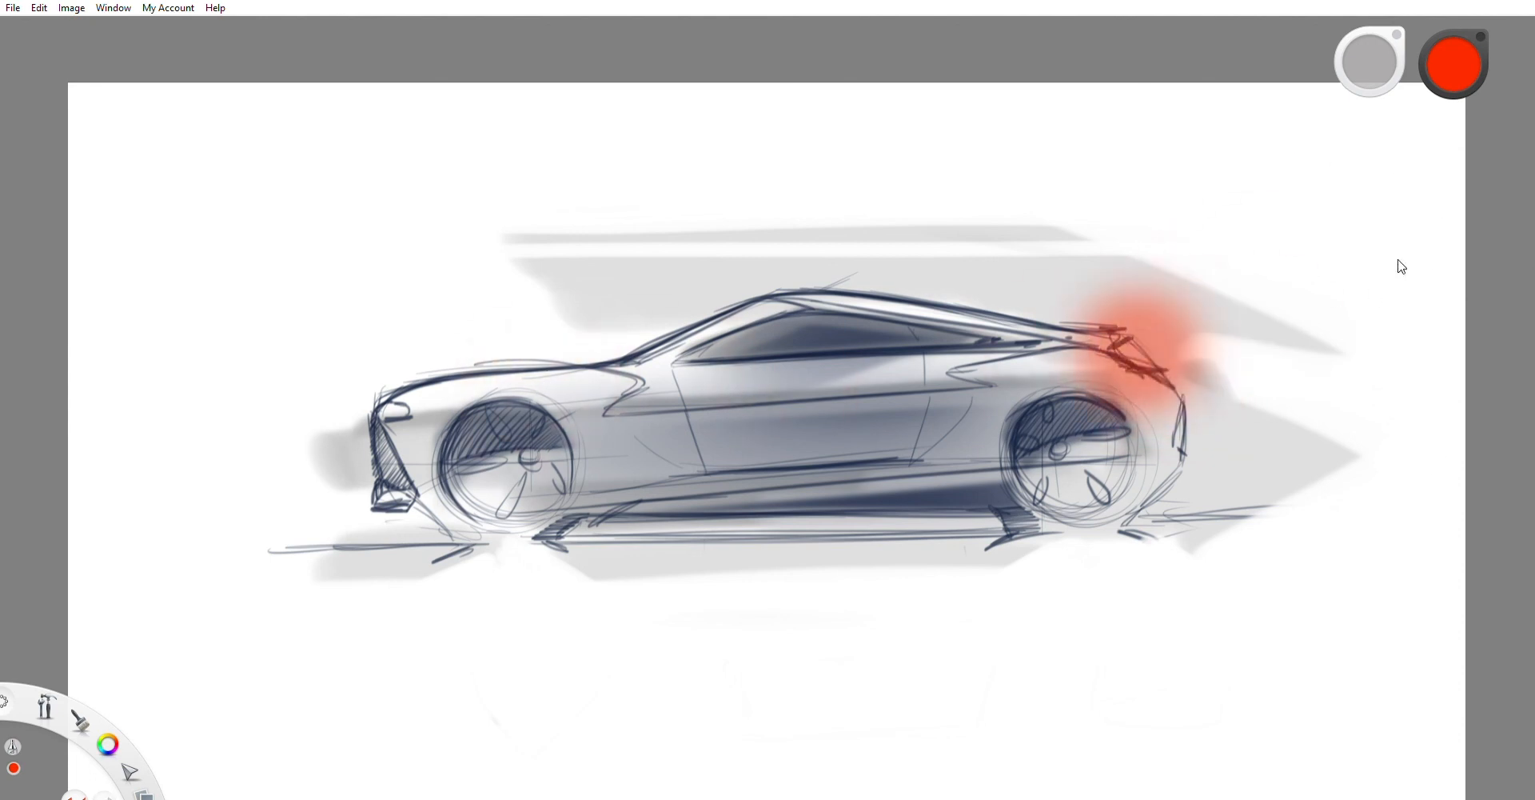
left_click_drag(1279, 252, 1221, 269)
key("ctrl+z")
Step: Erase the red glow down to a narrow streak trailing backward from the tail light
key("e")
left_click_drag(1048, 275, 1084, 273)
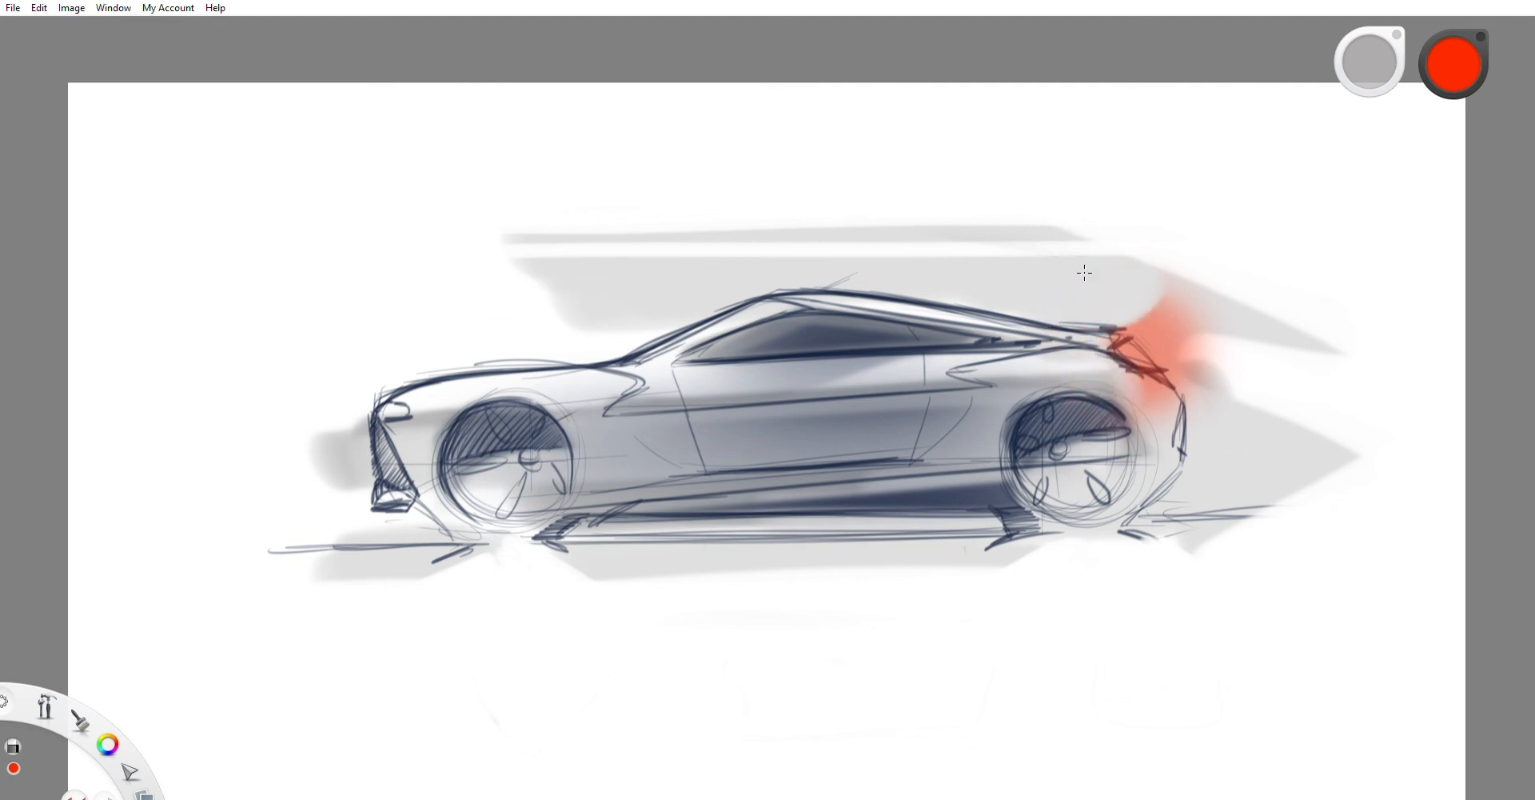
mouse_move(1143, 400)
left_mouse_down()
mouse_move(1184, 392)
mouse_move(1192, 312)
mouse_move(1136, 324)
left_mouse_up()
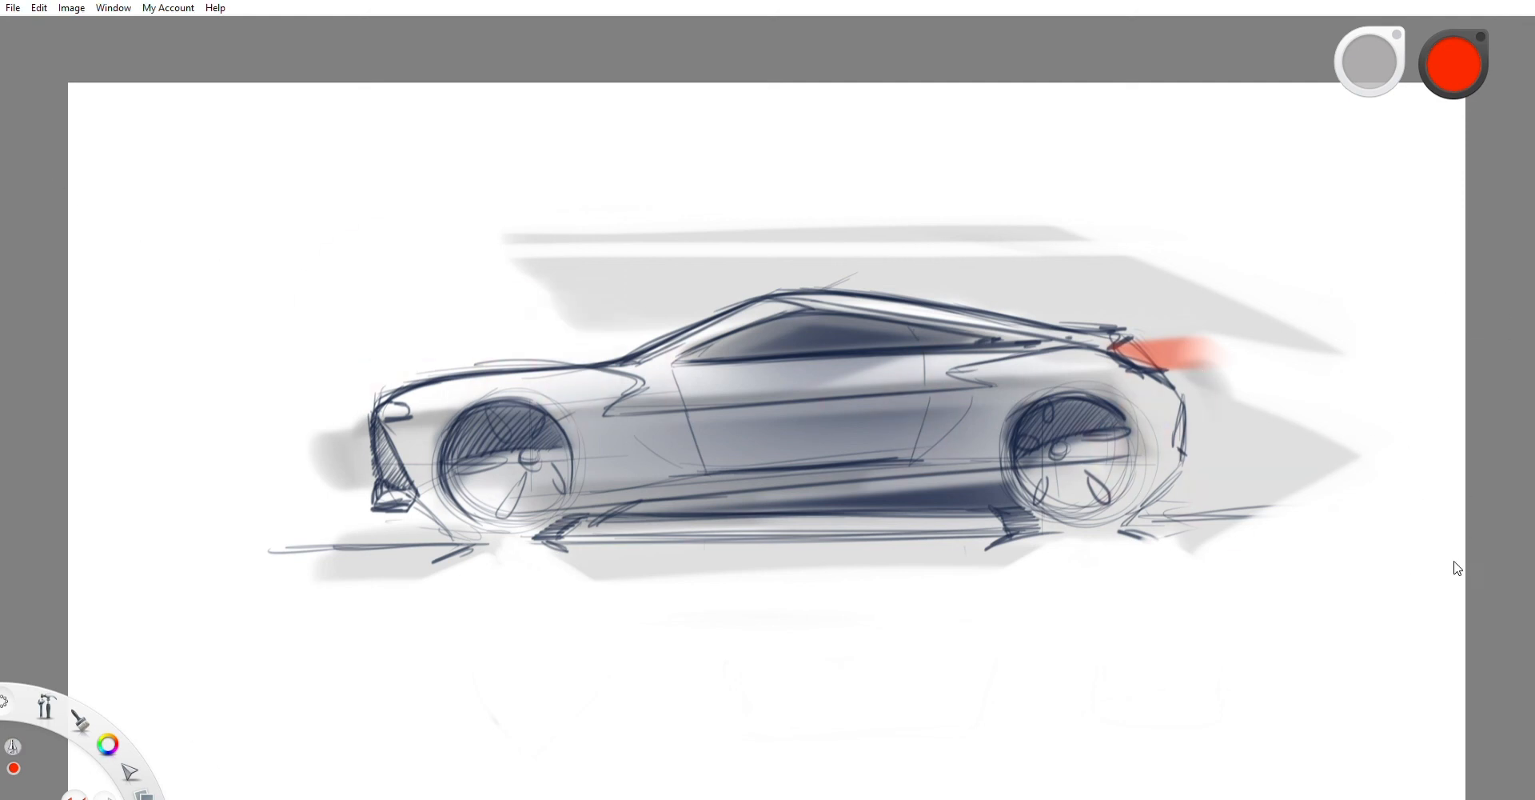
Step: Sample the canvas white and lighten the side window and door with soft highlight bands, undoing the excess strokes on the rear wheel and lower door
left_click(1420, 370, "alt")
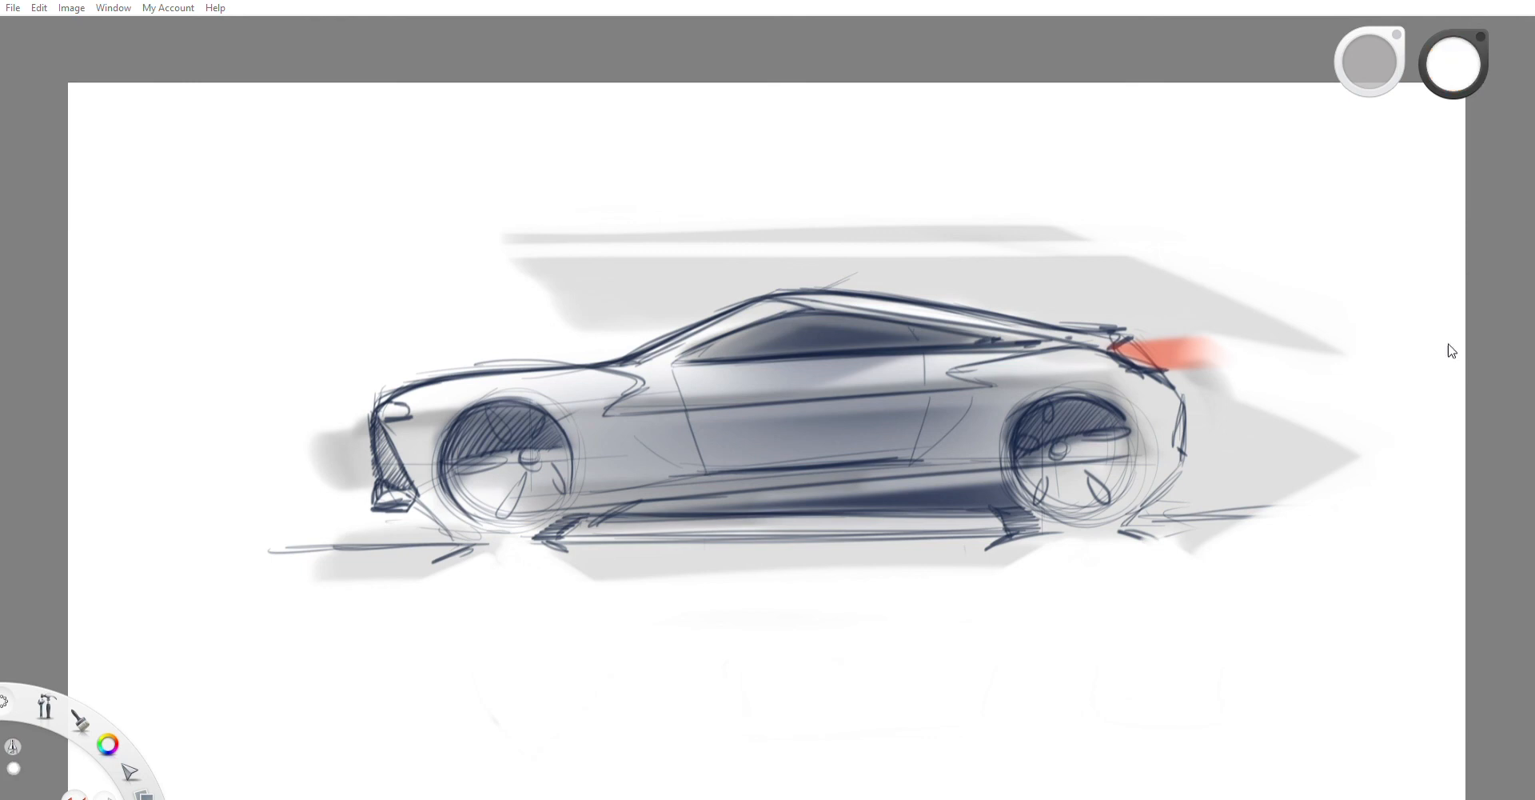
mouse_move(1116, 412)
left_mouse_down()
mouse_move(1020, 503)
mouse_move(1069, 458)
mouse_move(1056, 448)
left_mouse_up()
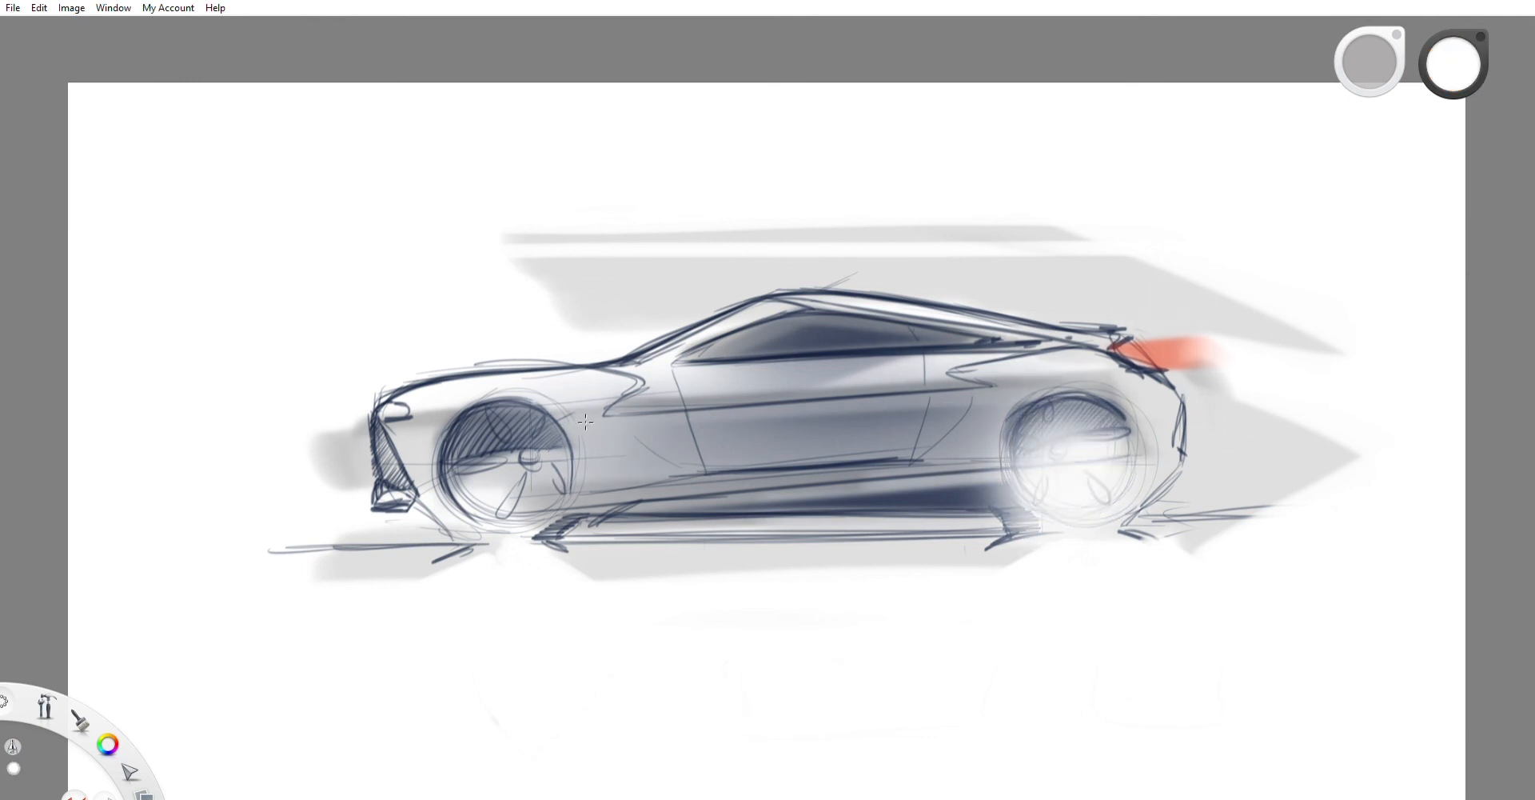
mouse_move(607, 416)
left_mouse_down()
mouse_move(720, 376)
mouse_move(683, 396)
mouse_move(720, 351)
mouse_move(935, 324)
mouse_move(1064, 344)
left_mouse_up()
key("e")
key("ctrl+z")
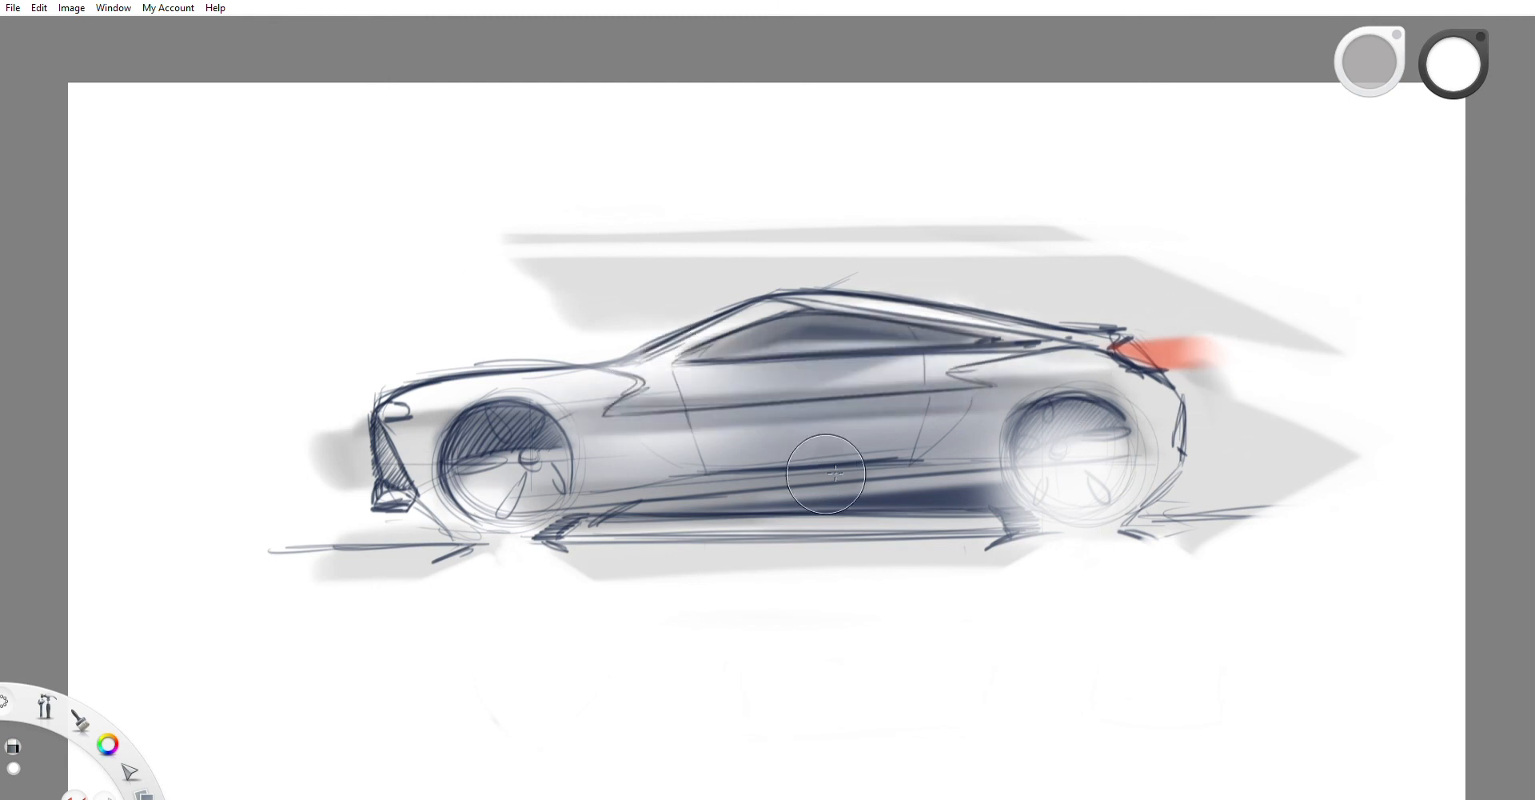
key("ctrl+z")
key("ctrl+z")
key("ctrl+z")
key("ctrl+z")
key("ctrl+z")
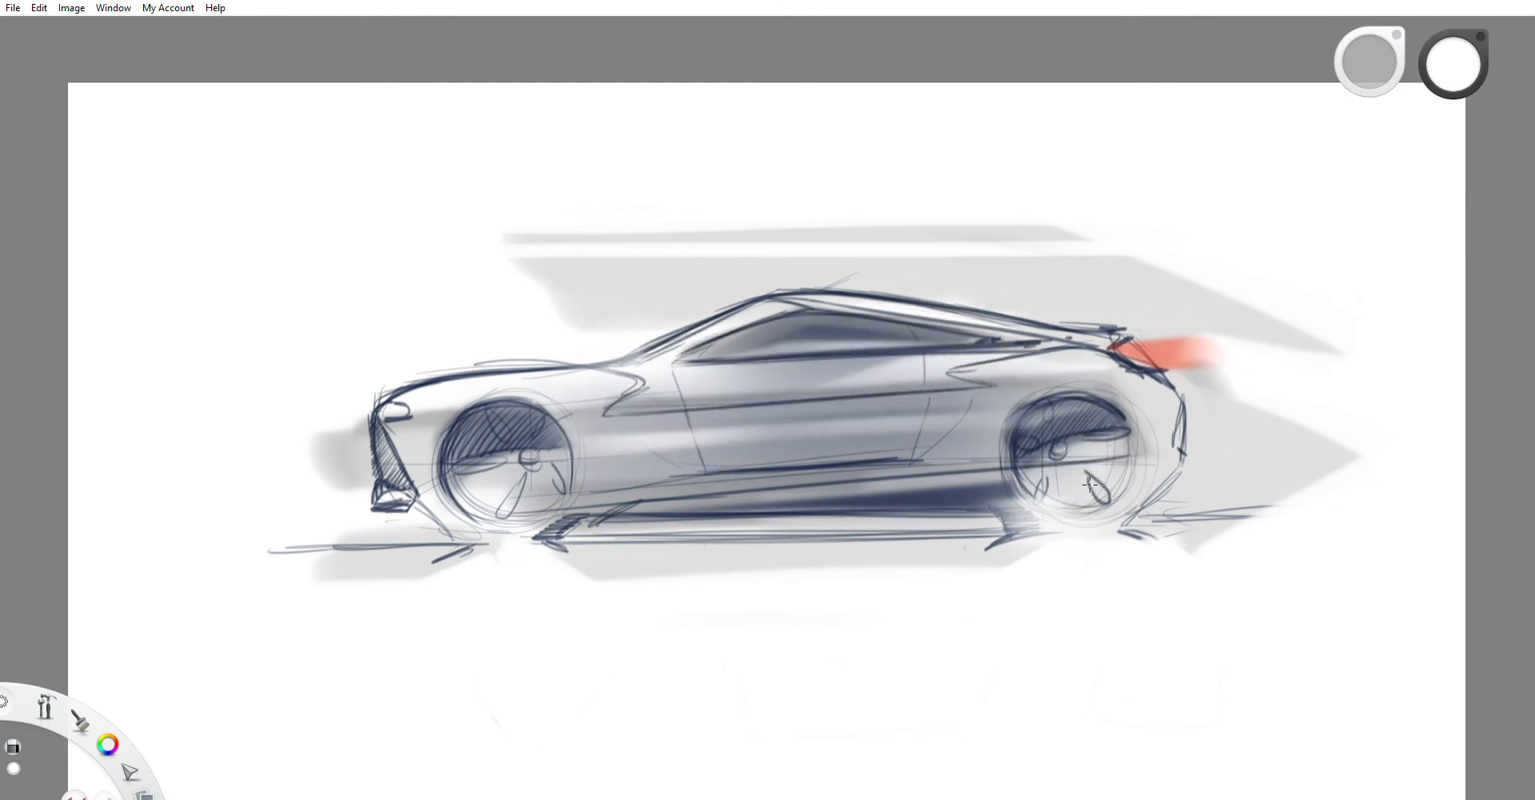
Step: Examine the whole car rendering from far and near to judge its highlights, navy shading and red tail-light streak
scroll(1028, 150, "down", 5)
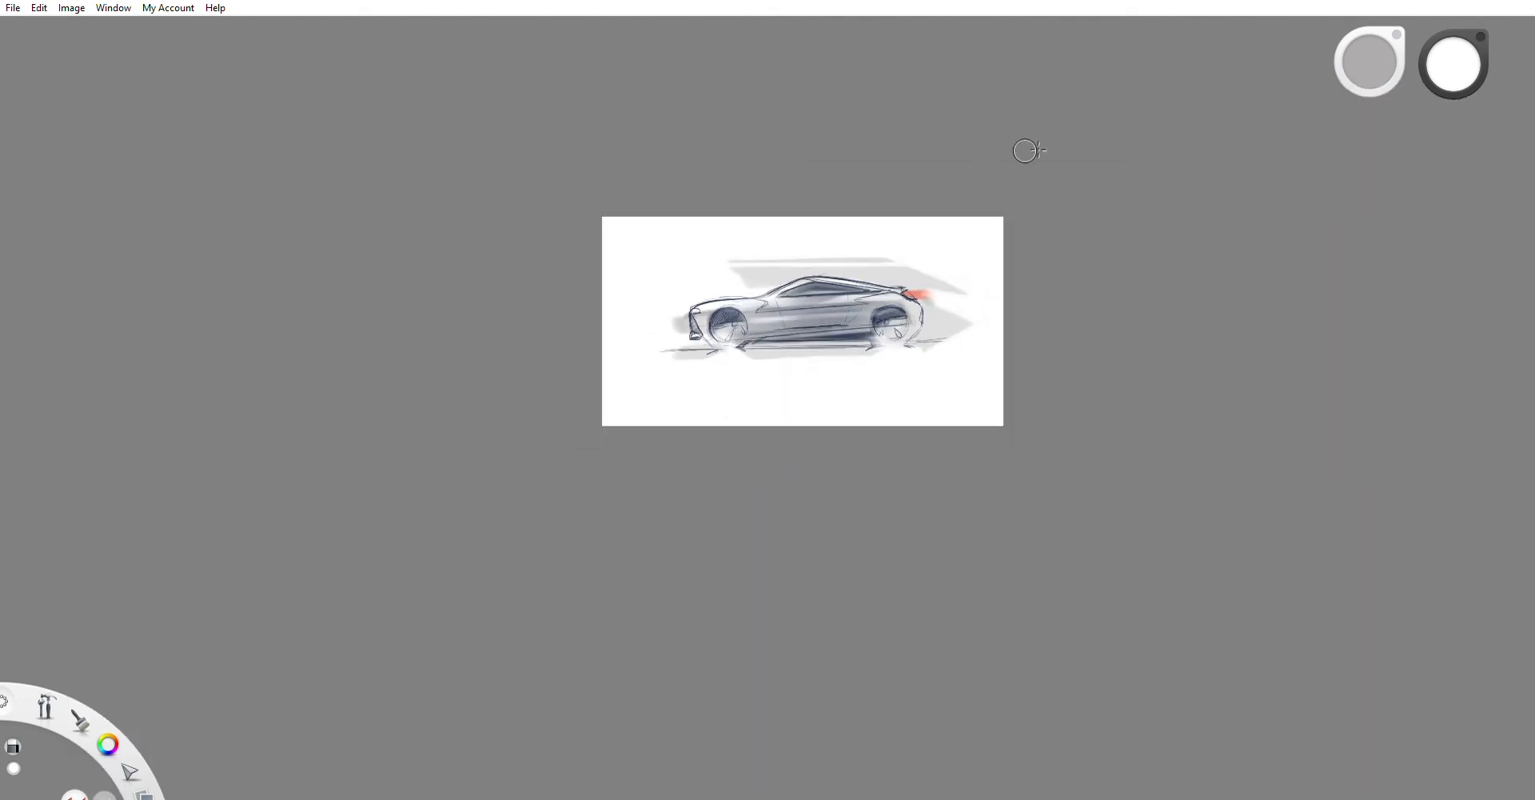
scroll(913, 312, "up", 5)
scroll(987, 213, "down", 3)
scroll(823, 165, "up", 4)
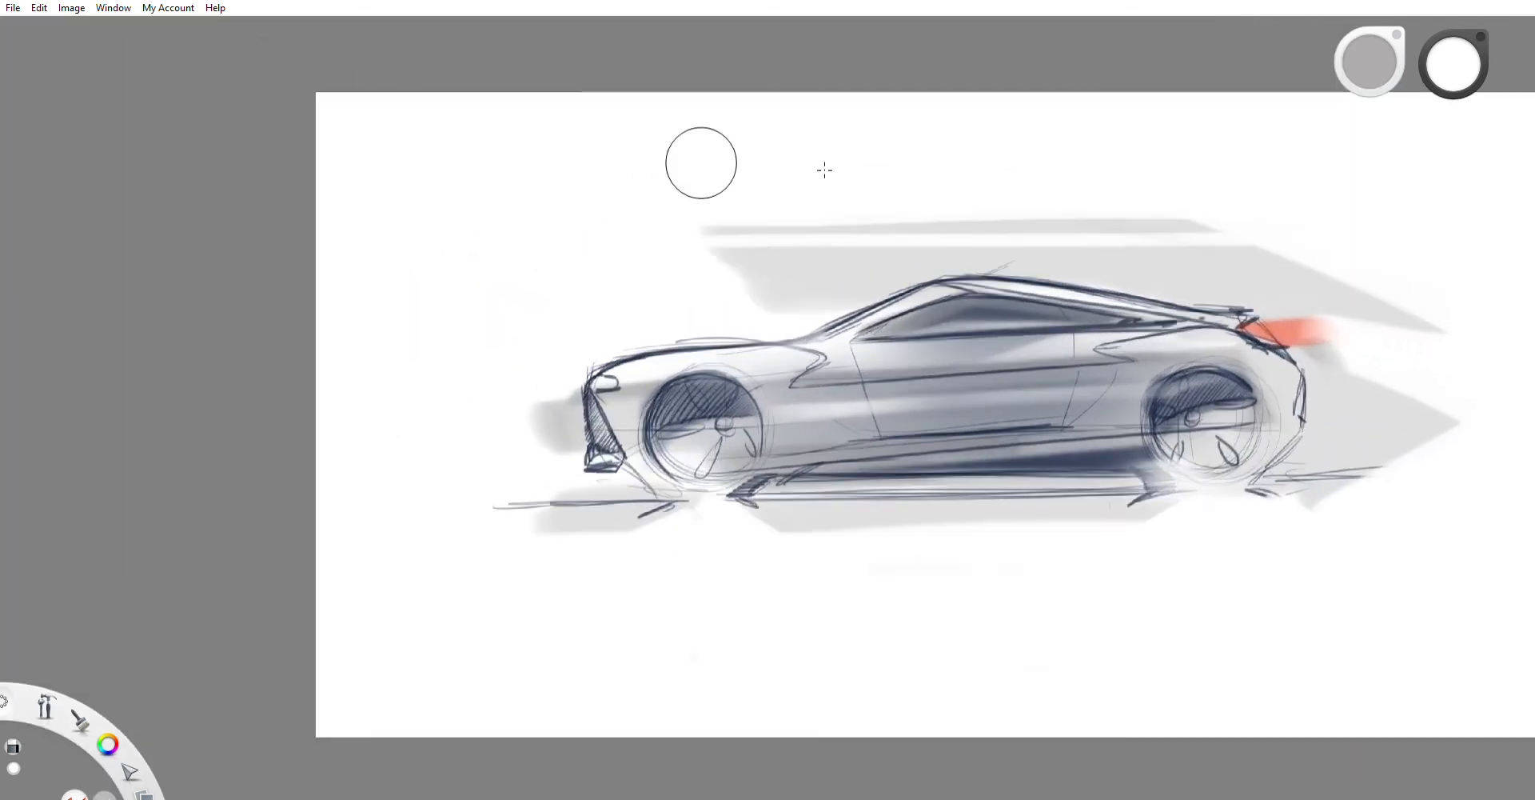
scroll(1298, 409, "down", 3)
scroll(1106, 424, "up", 2)
scroll(1151, 368, "up", 1)
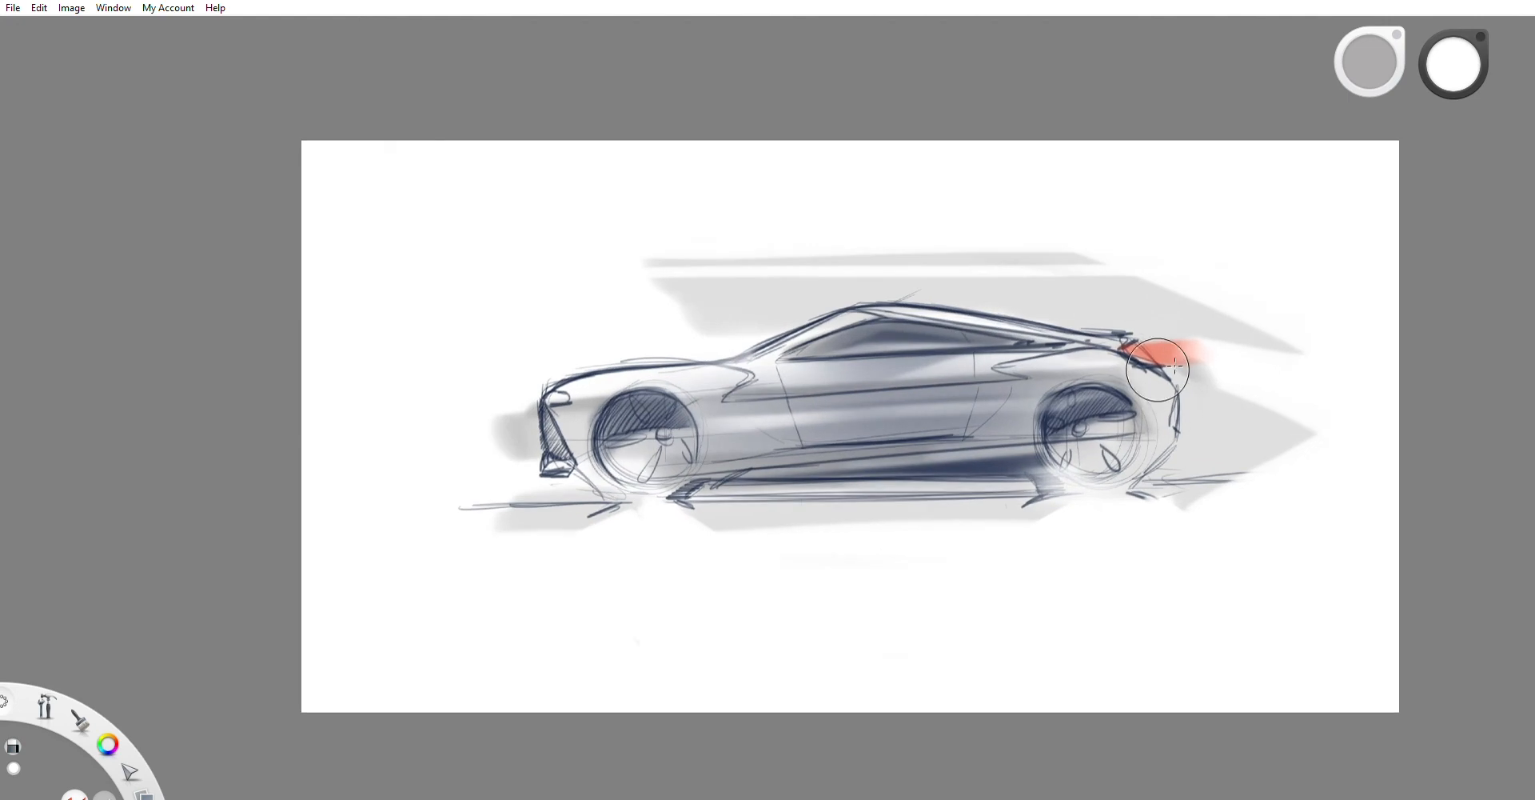
scroll(1202, 330, "up", 1)
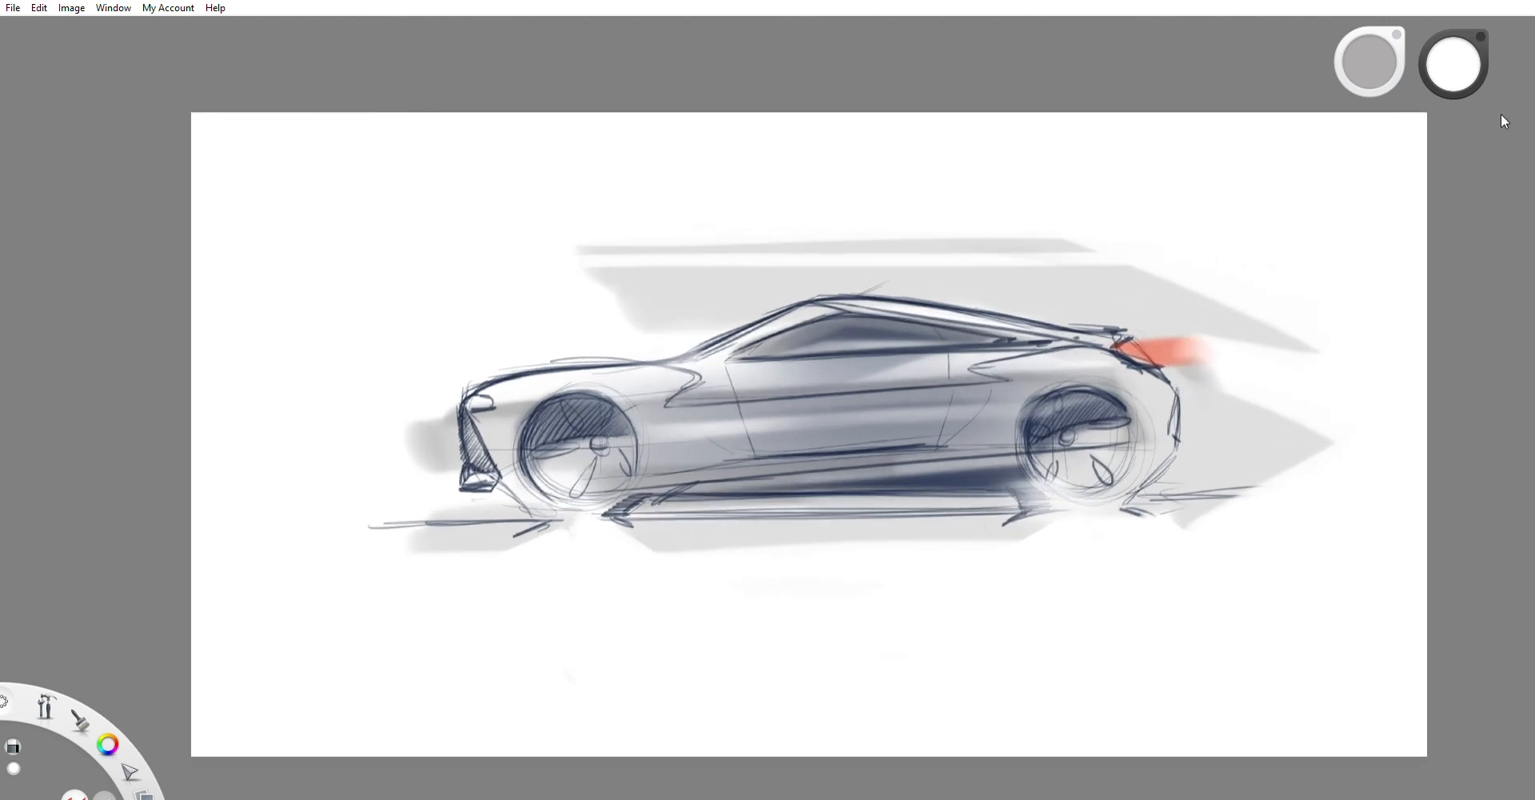